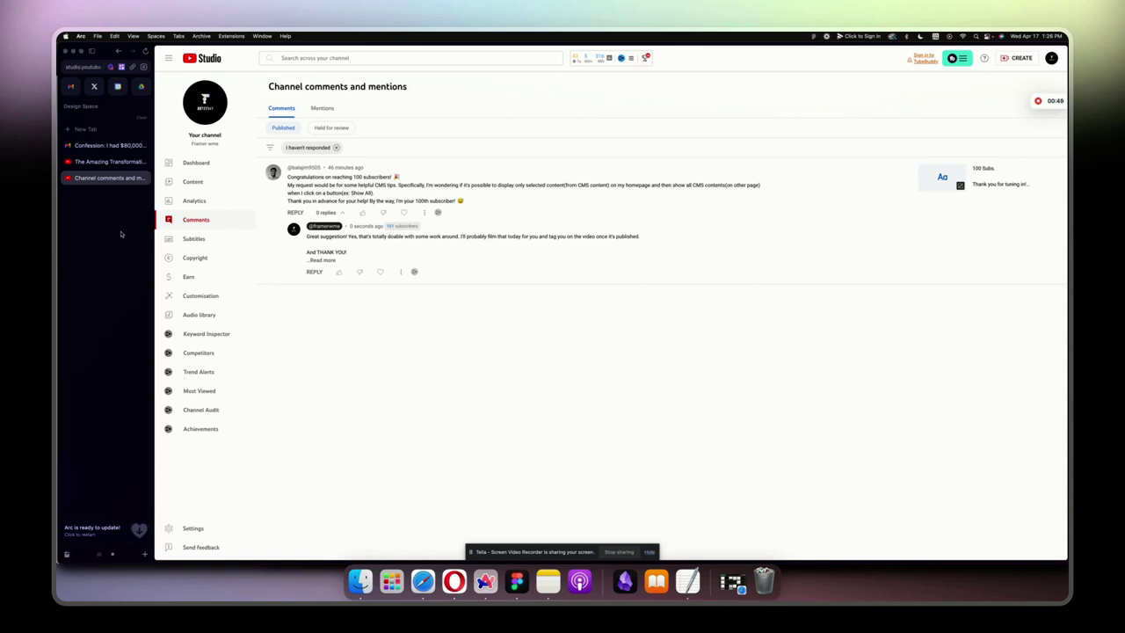
Step: Scroll the Synthifyr preview down to the Explore Your Curiosity blog cards
scroll(122, 234, right, 5)
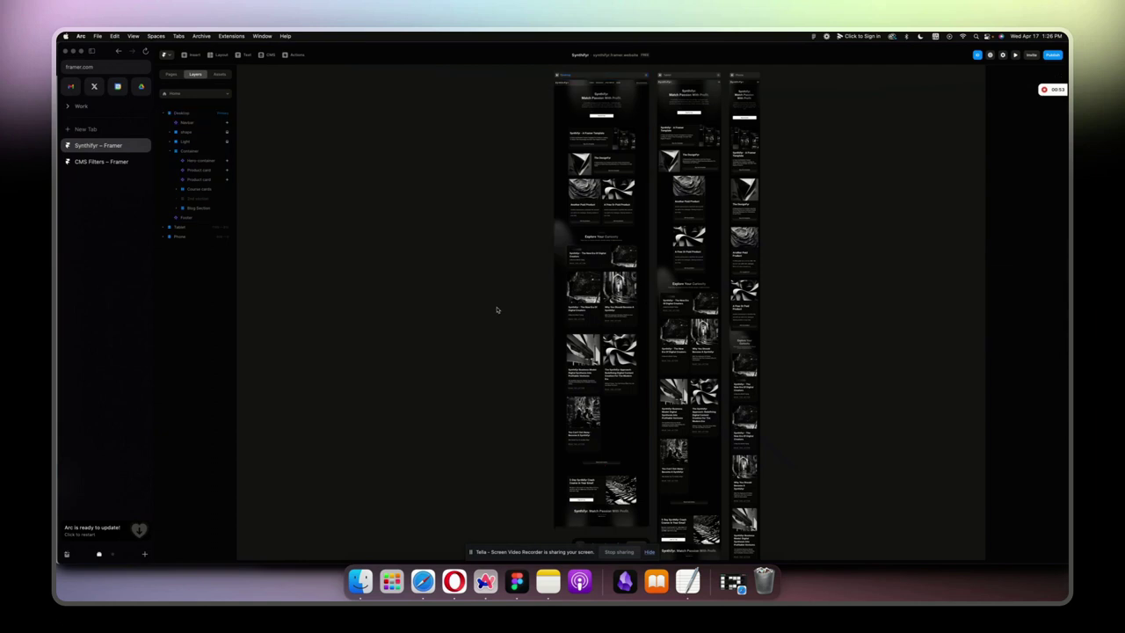
scroll(497, 309, up, 5)
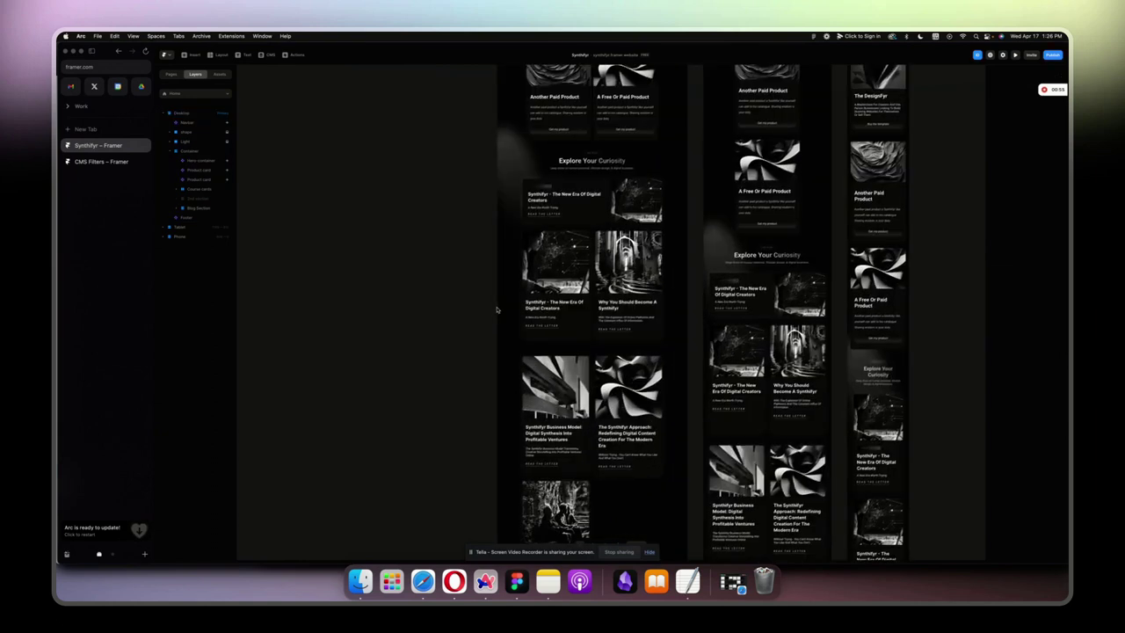
scroll(498, 309, up, 2)
scroll(498, 309, up, 2)
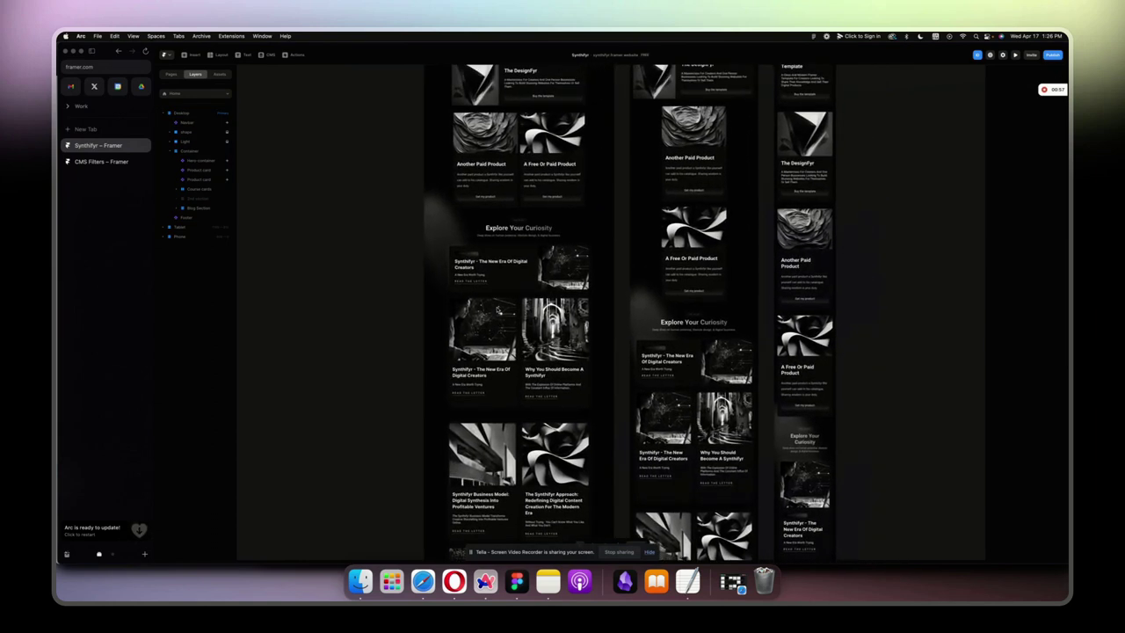
scroll(506, 284, up, 3)
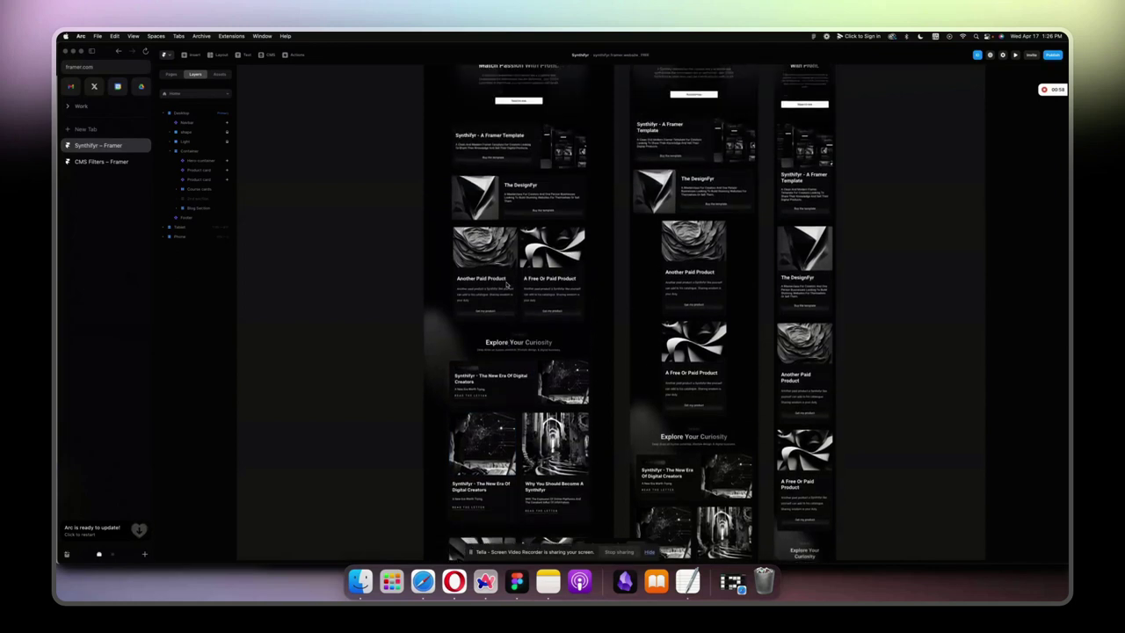
scroll(492, 264, up, 2)
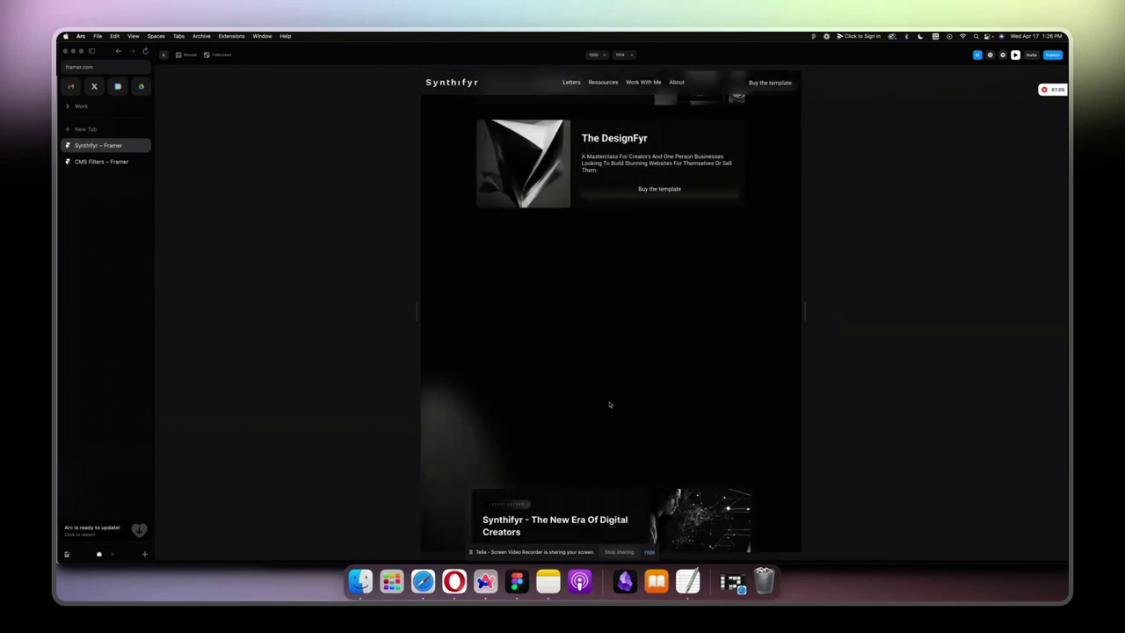
scroll(580, 361, down, 5)
scroll(547, 320, down, 2)
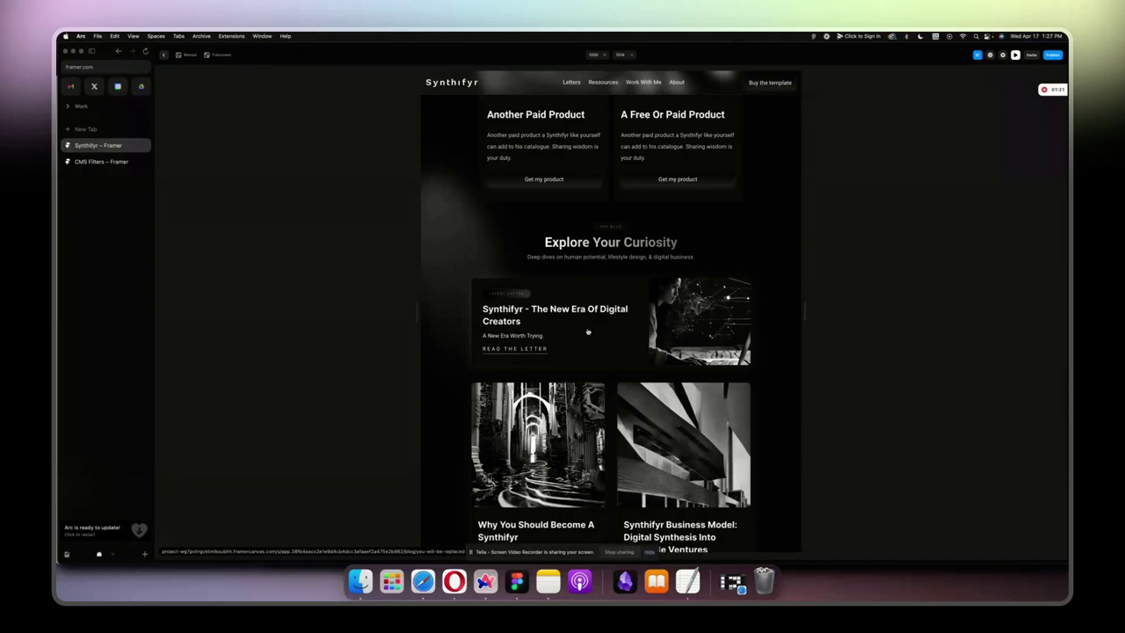
scroll(562, 369, down, 1)
scroll(535, 418, down, 2)
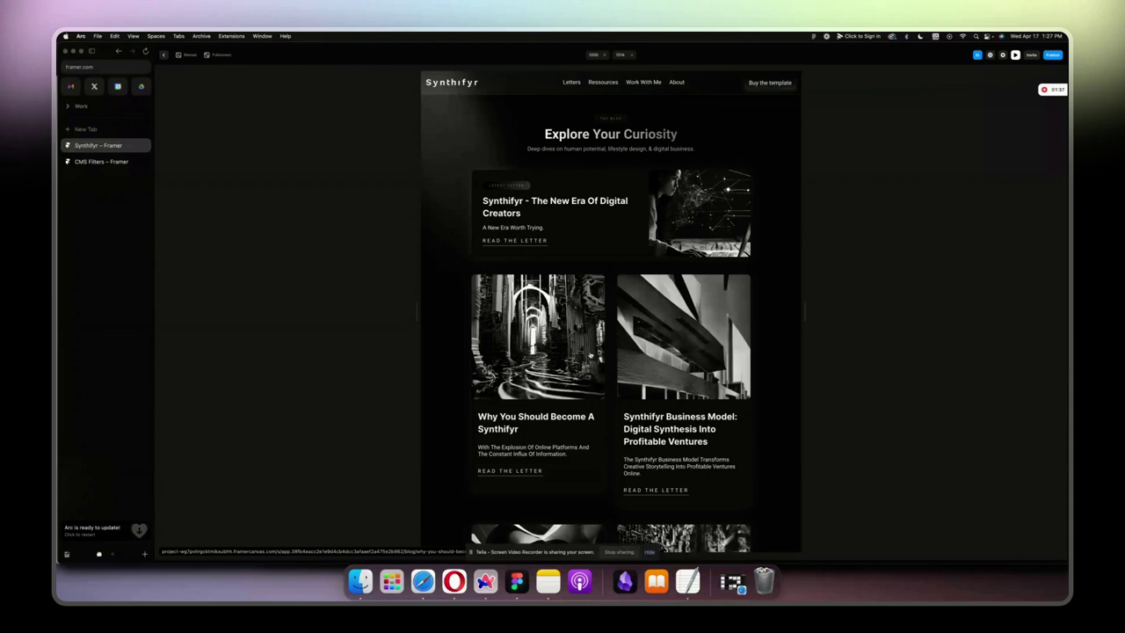
Step: Add the Blog page template to the CMS Filters project's Home page
click(104, 163)
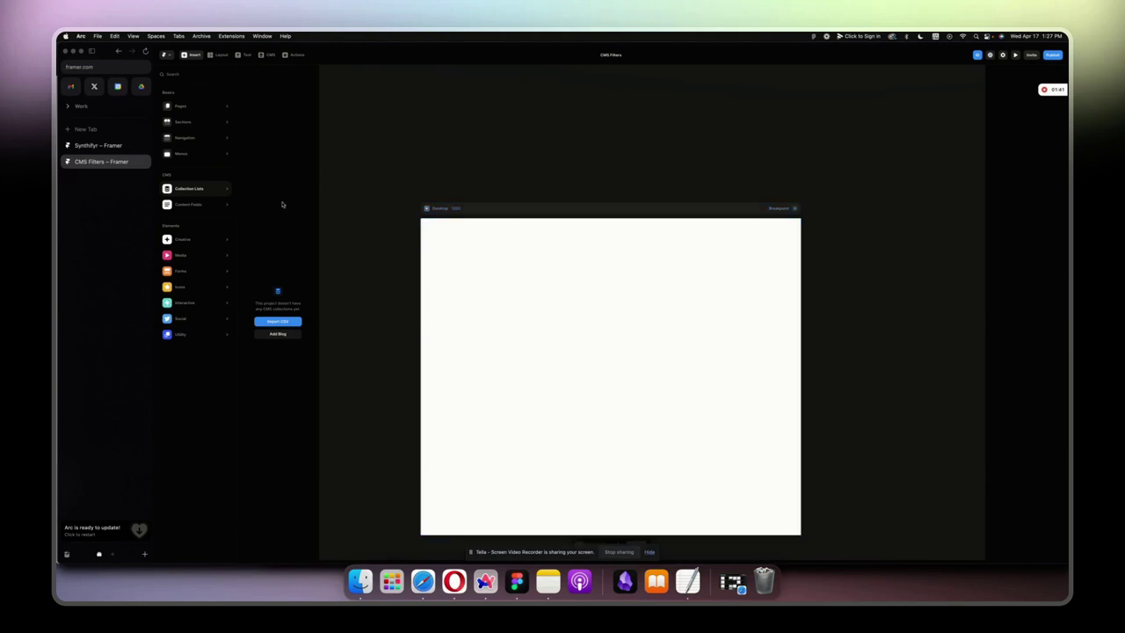
click(498, 167)
scroll(387, 140, down, 2)
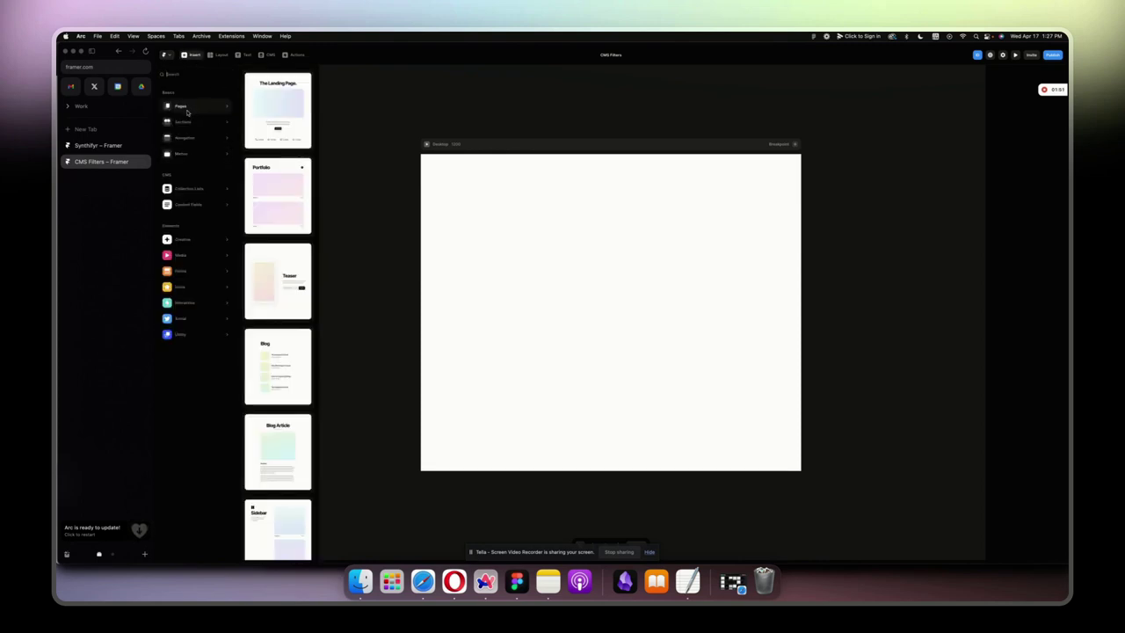
click(283, 363)
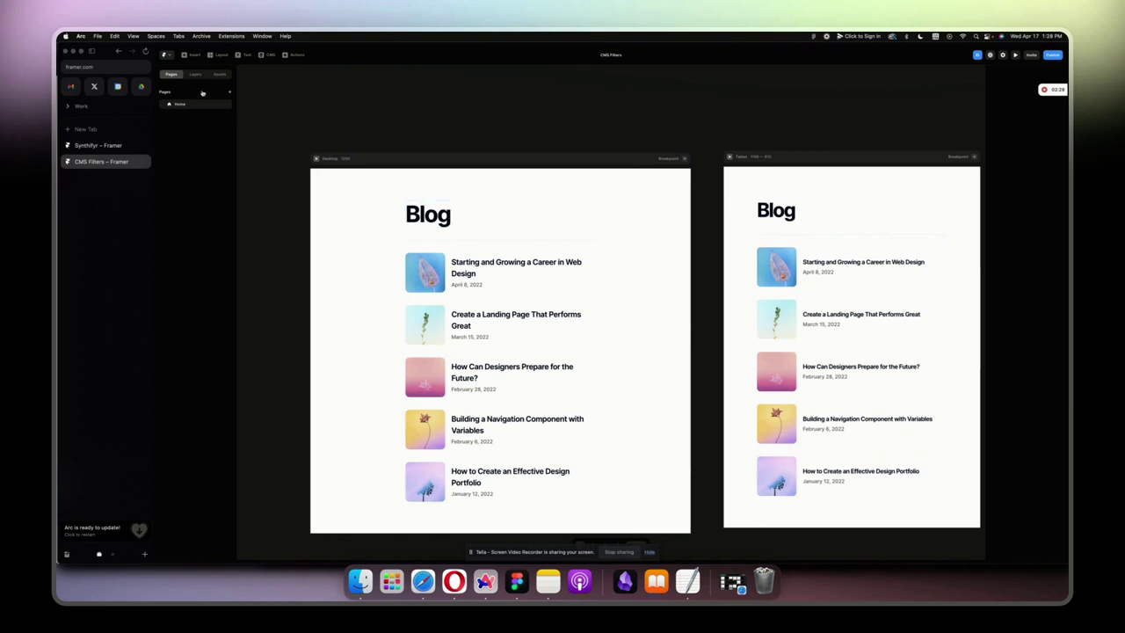
Step: Create a Blog CMS page and delete the blog post list from Home
click(227, 93)
mouse_move(247, 104)
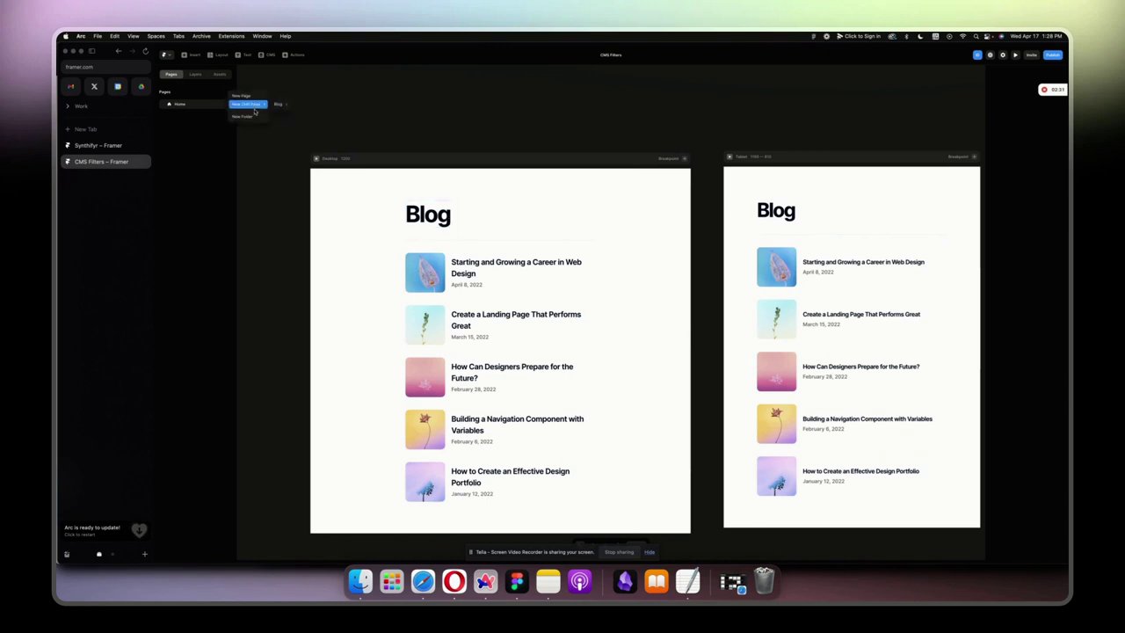
mouse_move(302, 104)
click(322, 107)
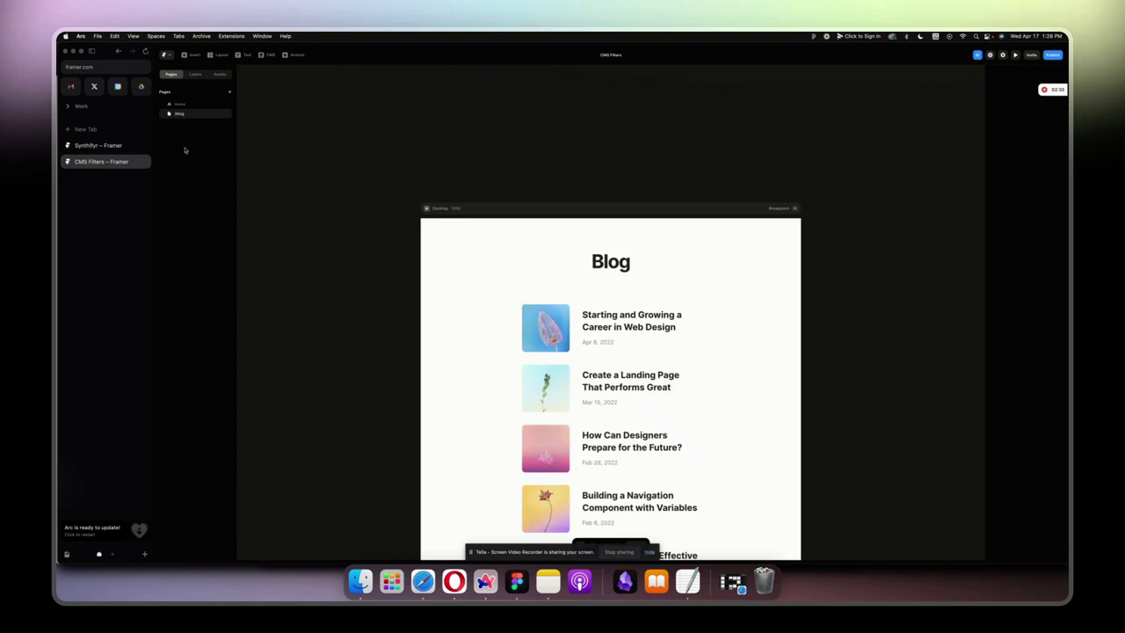
click(186, 107)
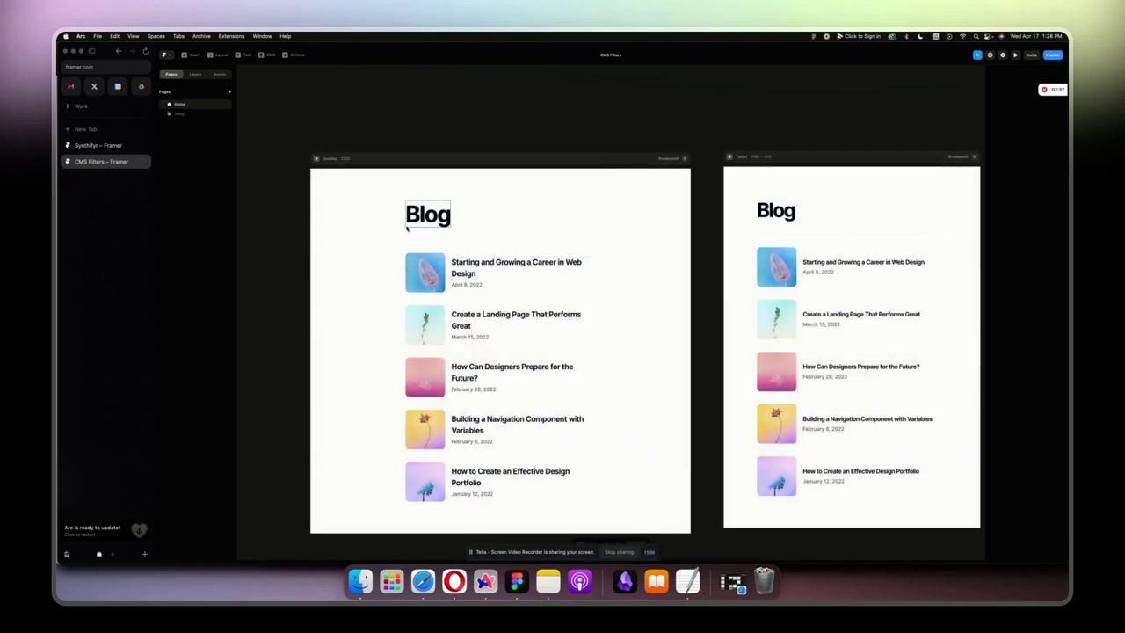
click(473, 195)
key(Delete)
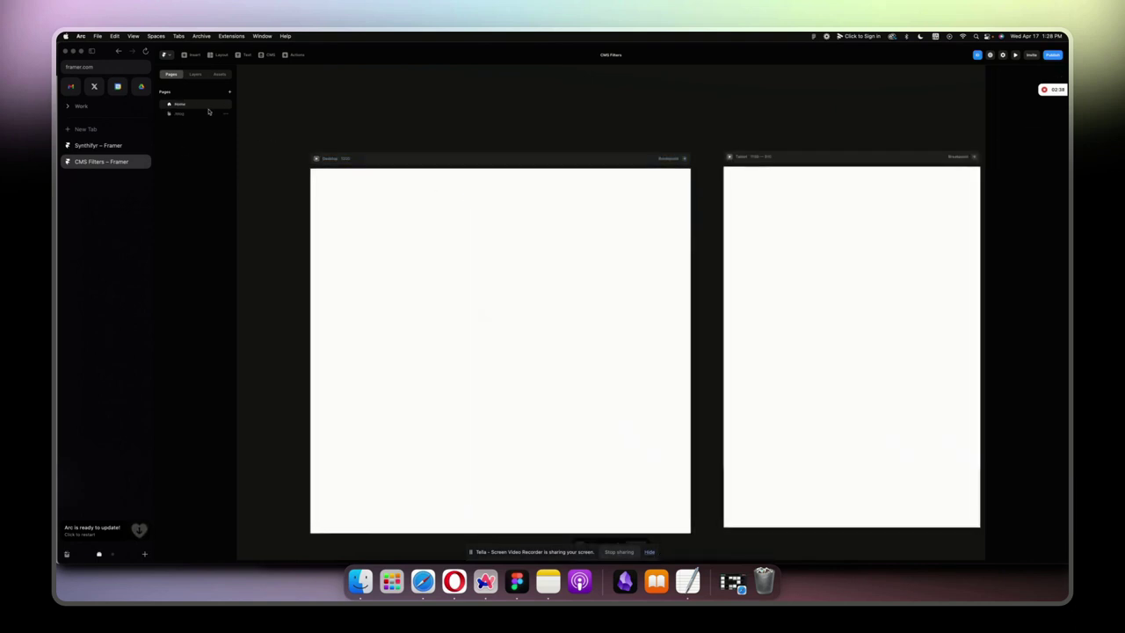
Step: Add a Blog detail CMS page nested under the Blog page
click(229, 91)
mouse_move(251, 107)
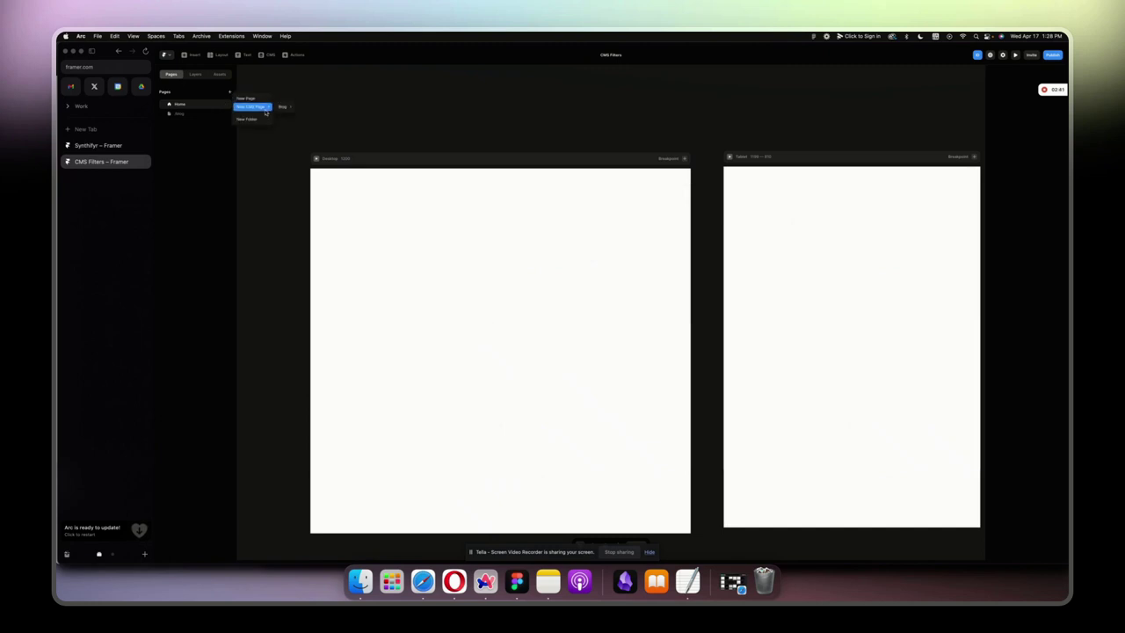
click(283, 107)
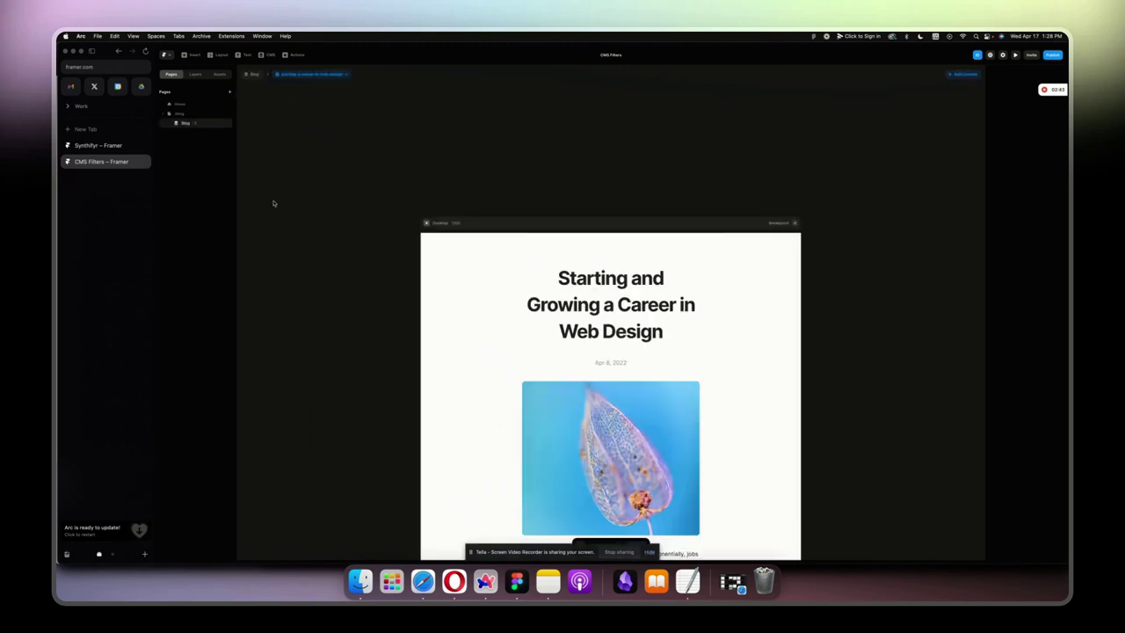
scroll(698, 352, down, 5)
scroll(698, 352, up, 2)
scroll(698, 352, up, 5)
click(179, 113)
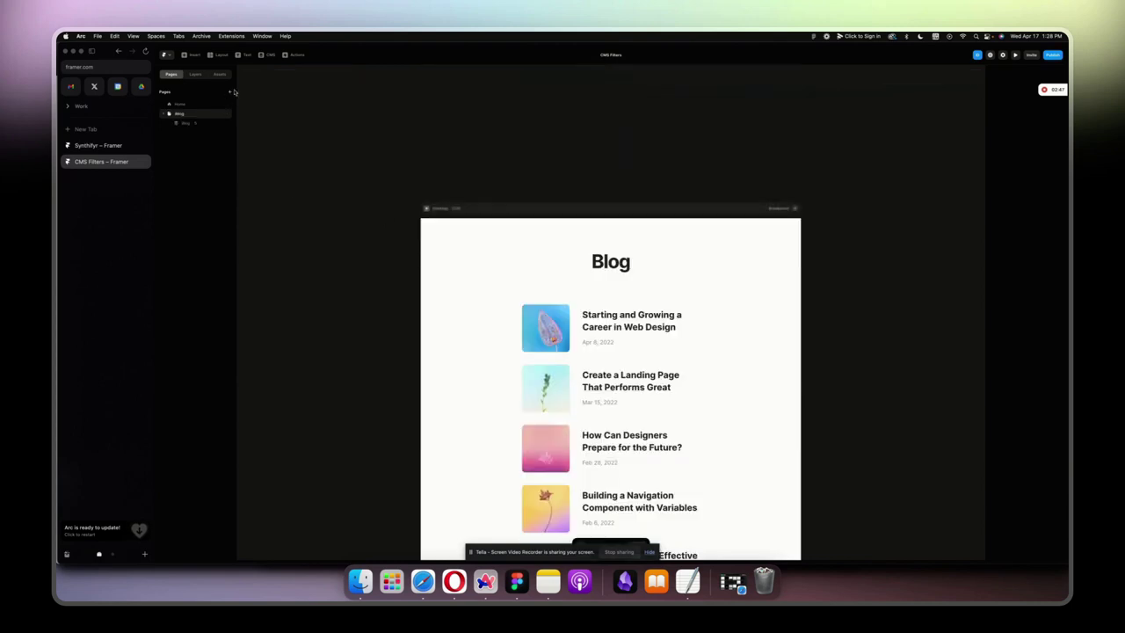
click(231, 93)
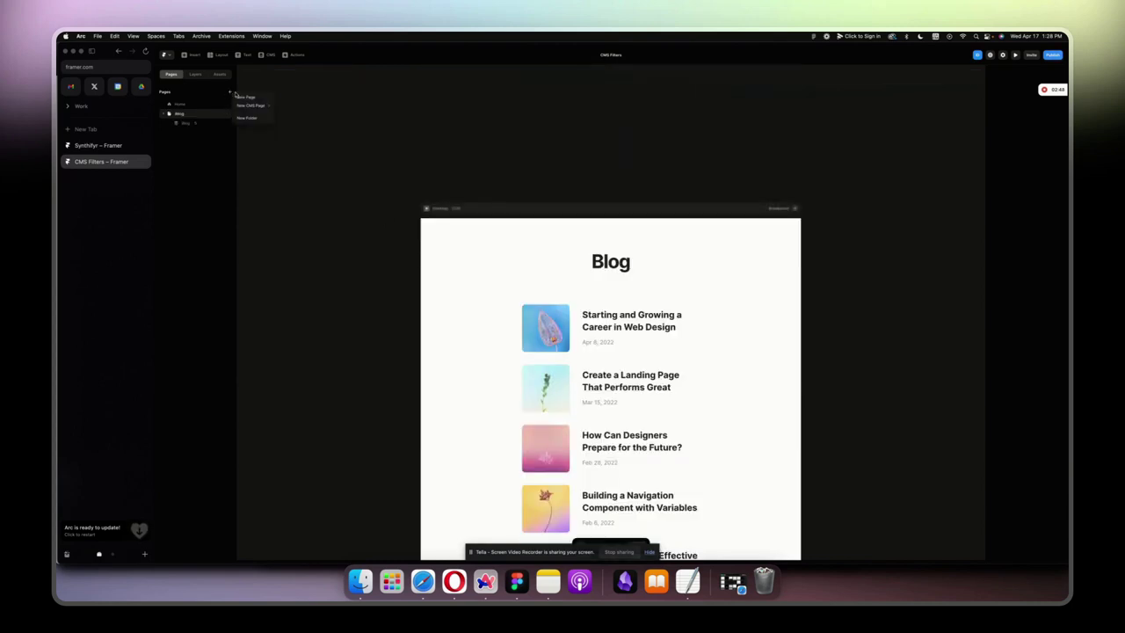
click(185, 106)
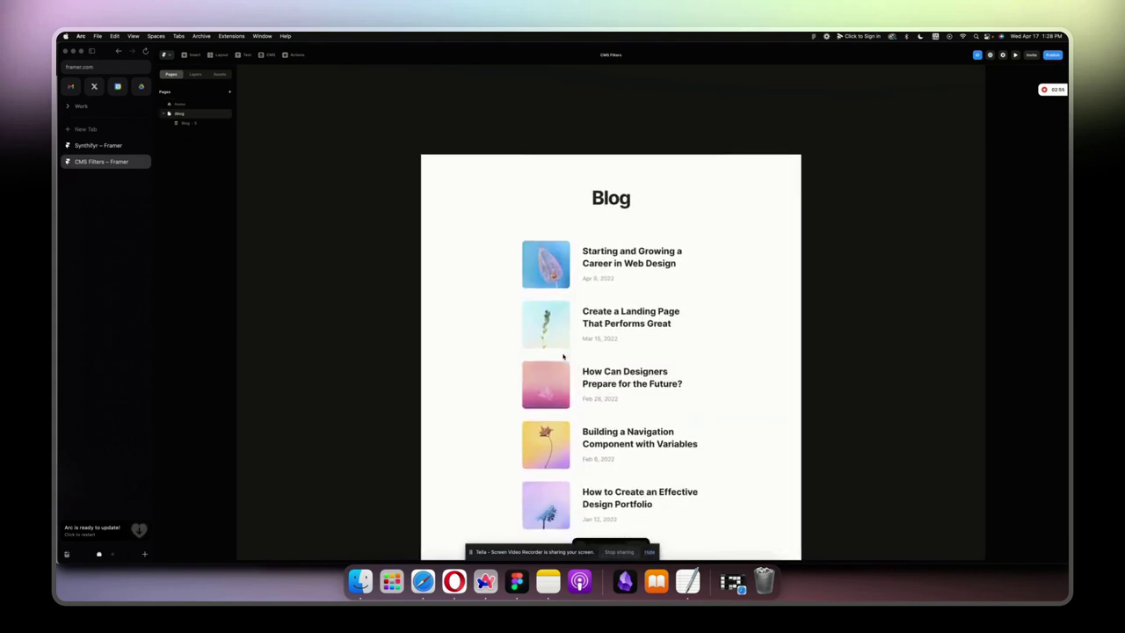
scroll(675, 334, down, 2)
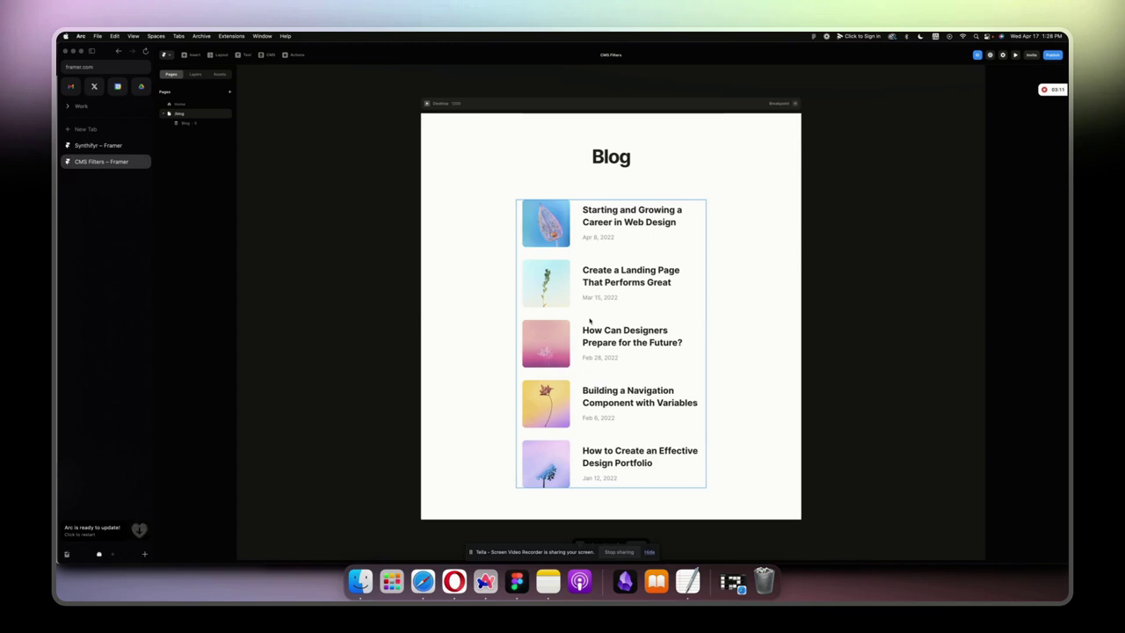
Step: Add a Featured yes/no field to the Blog collection, placed first and defaulting to No
click(269, 56)
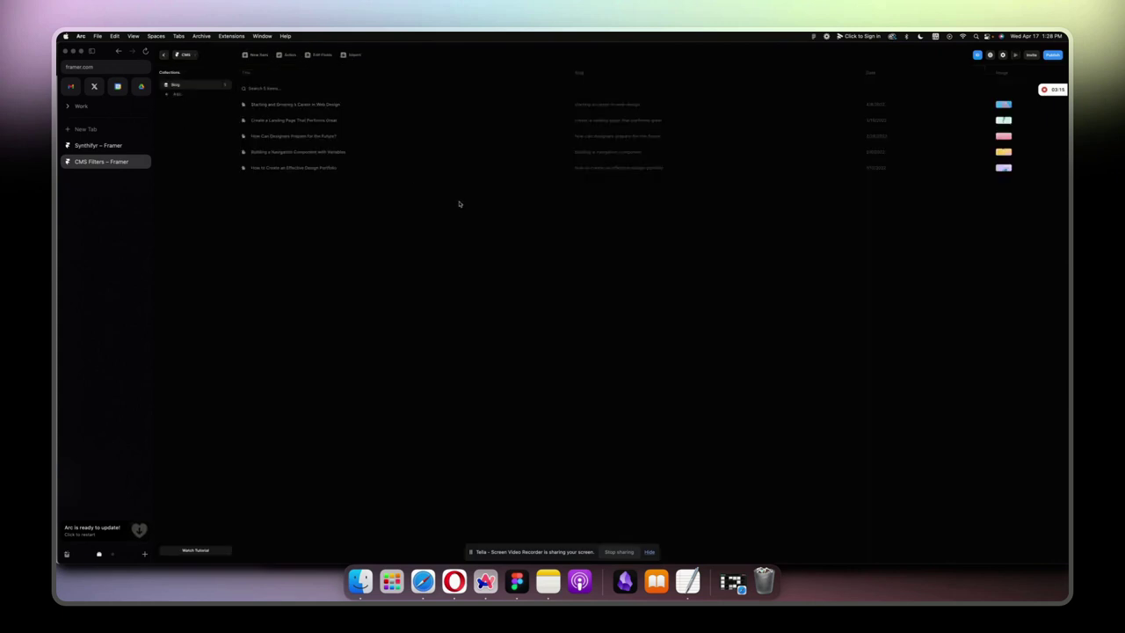
click(318, 55)
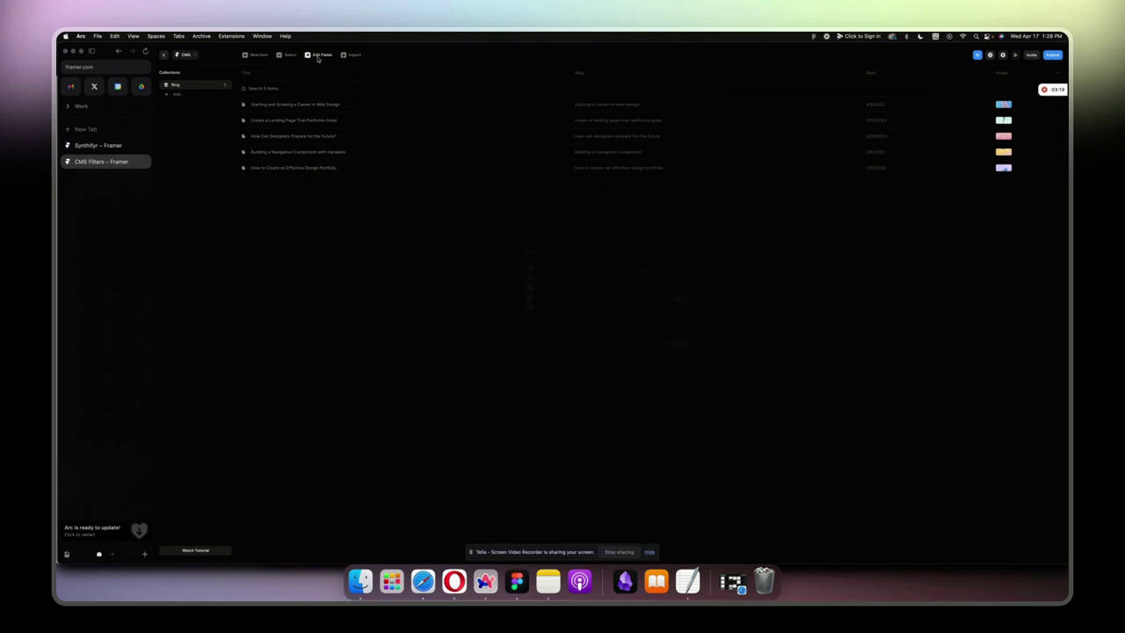
click(702, 242)
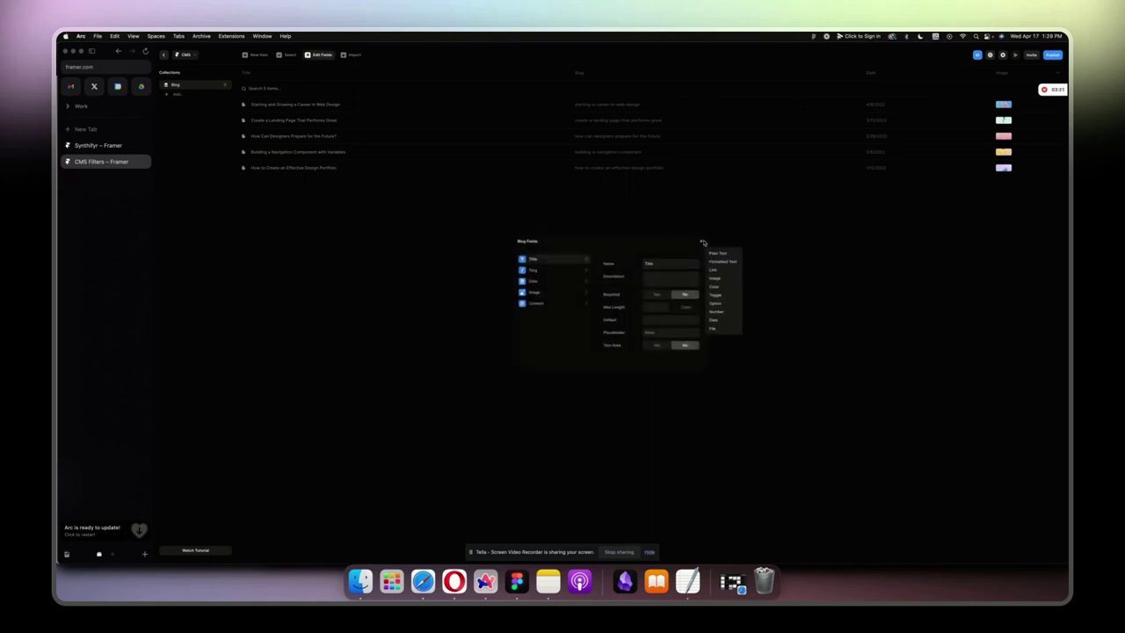
click(719, 294)
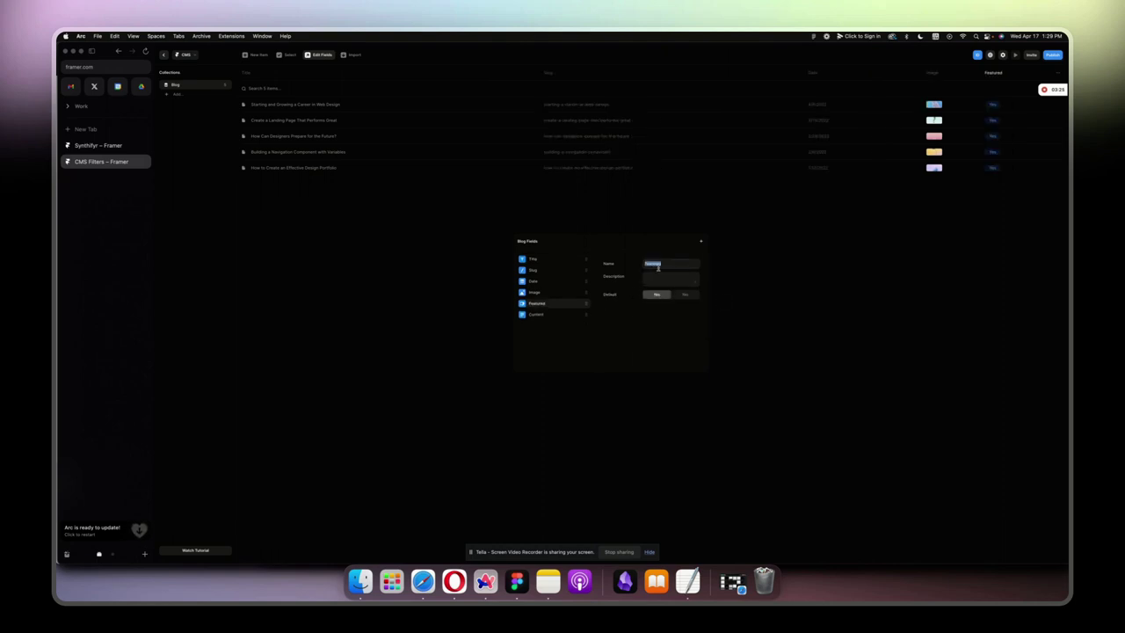
drag(542, 305, 545, 263)
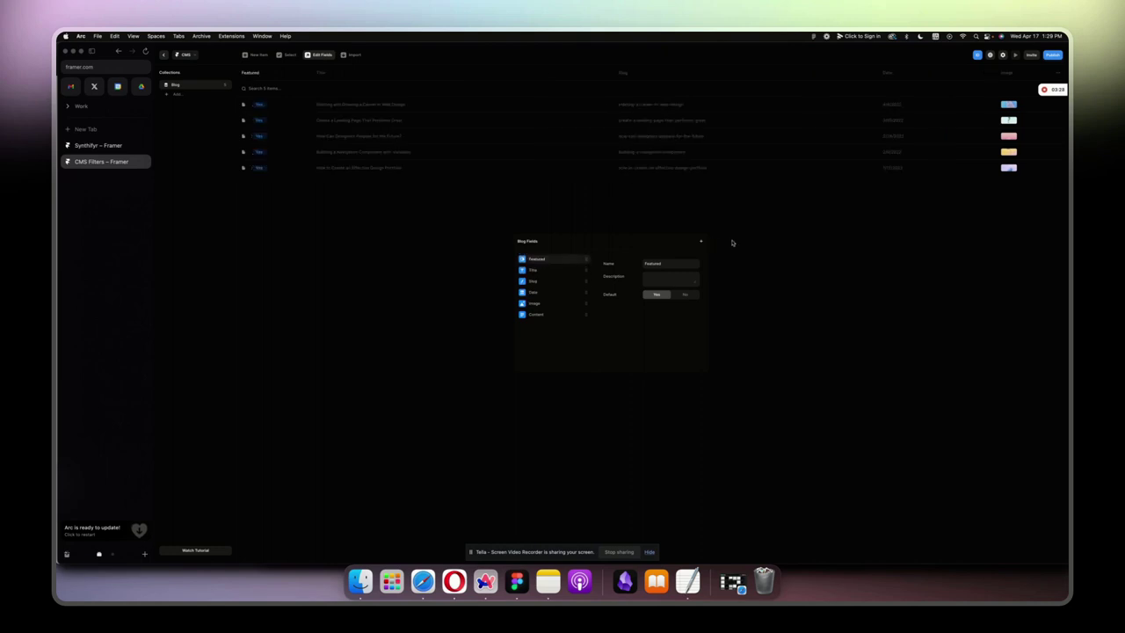
click(359, 143)
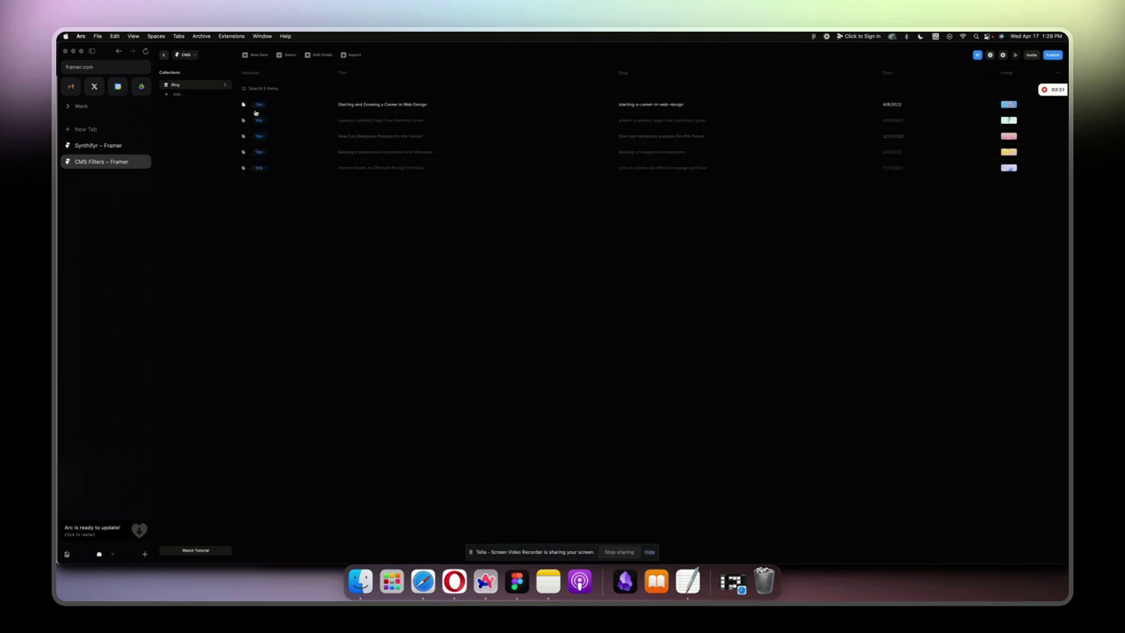
click(325, 55)
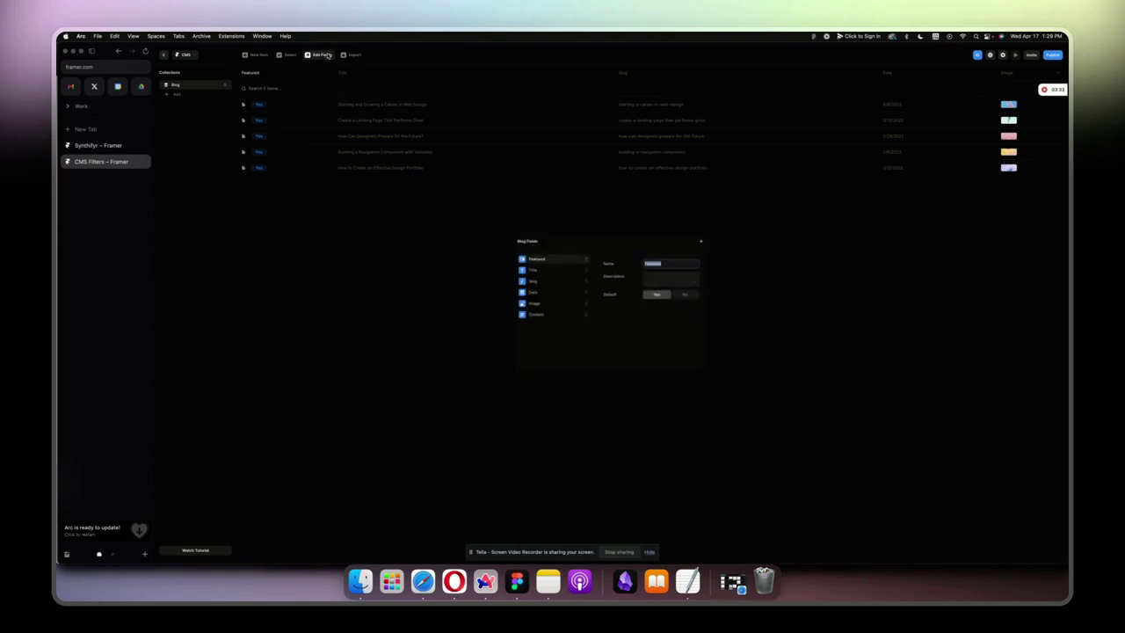
click(685, 295)
Step: Mark the landing-page, navigation-component and design-portfolio posts as Featured
click(376, 121)
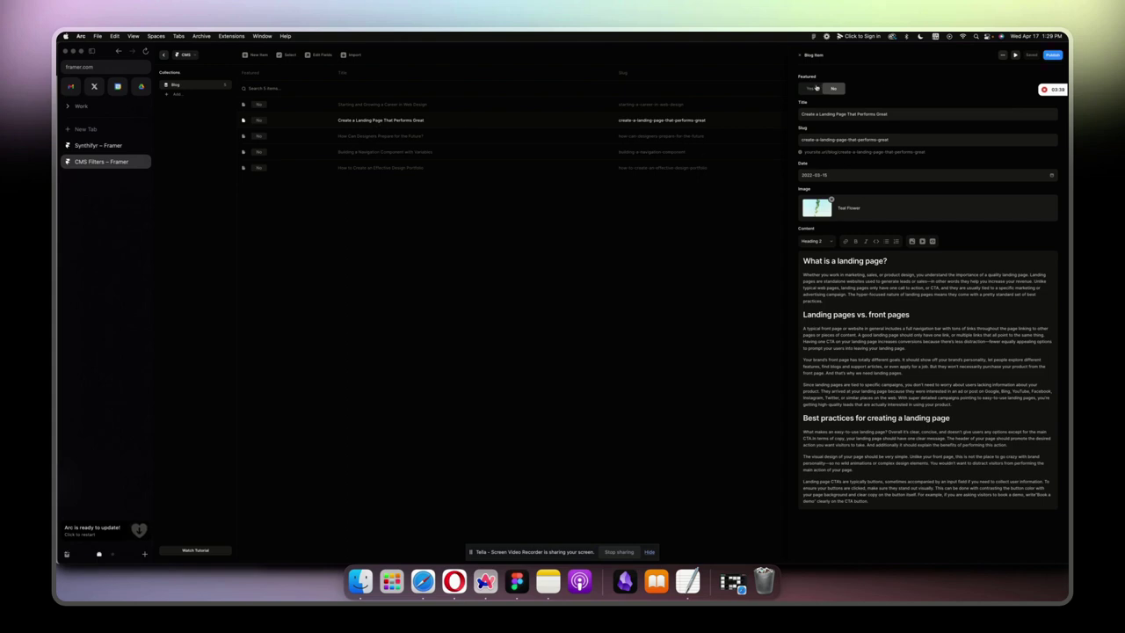
click(816, 88)
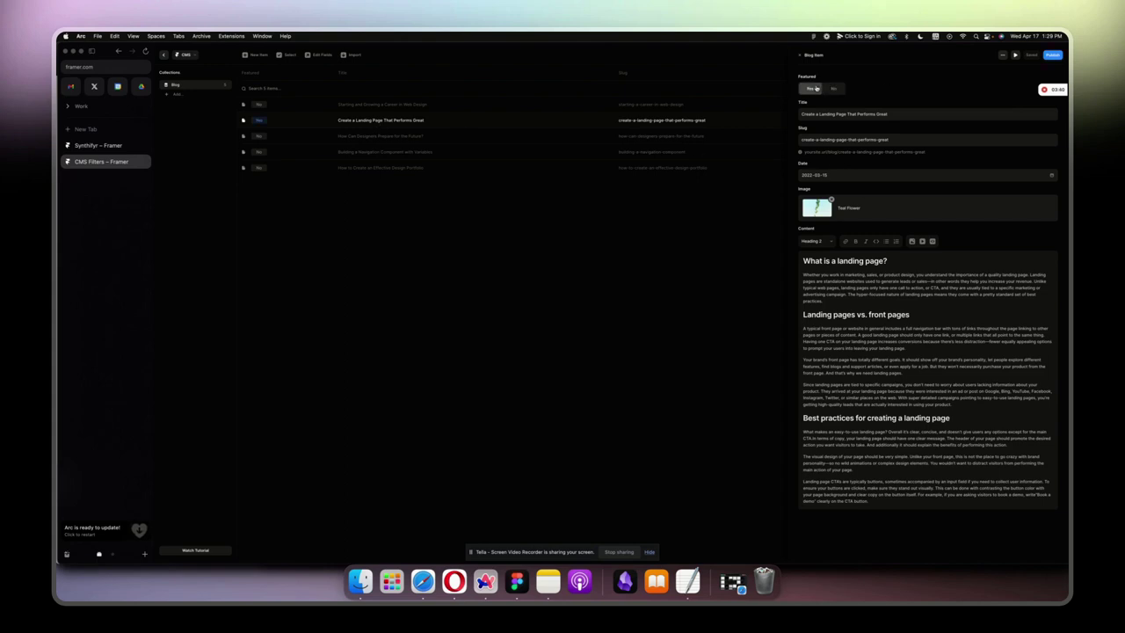
click(392, 153)
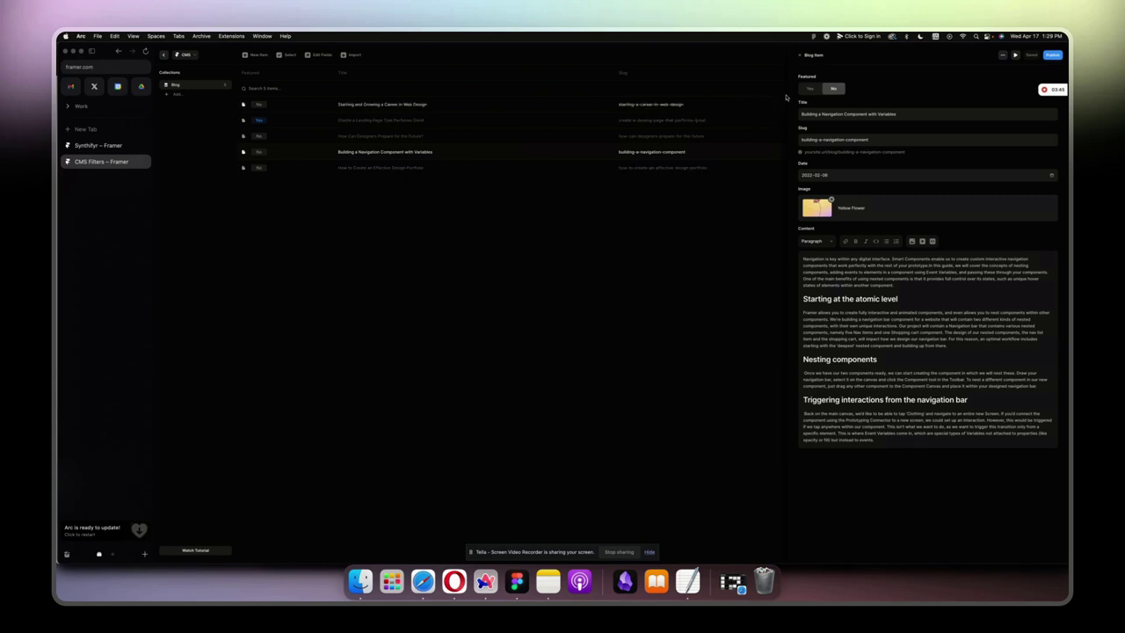
click(809, 89)
click(380, 167)
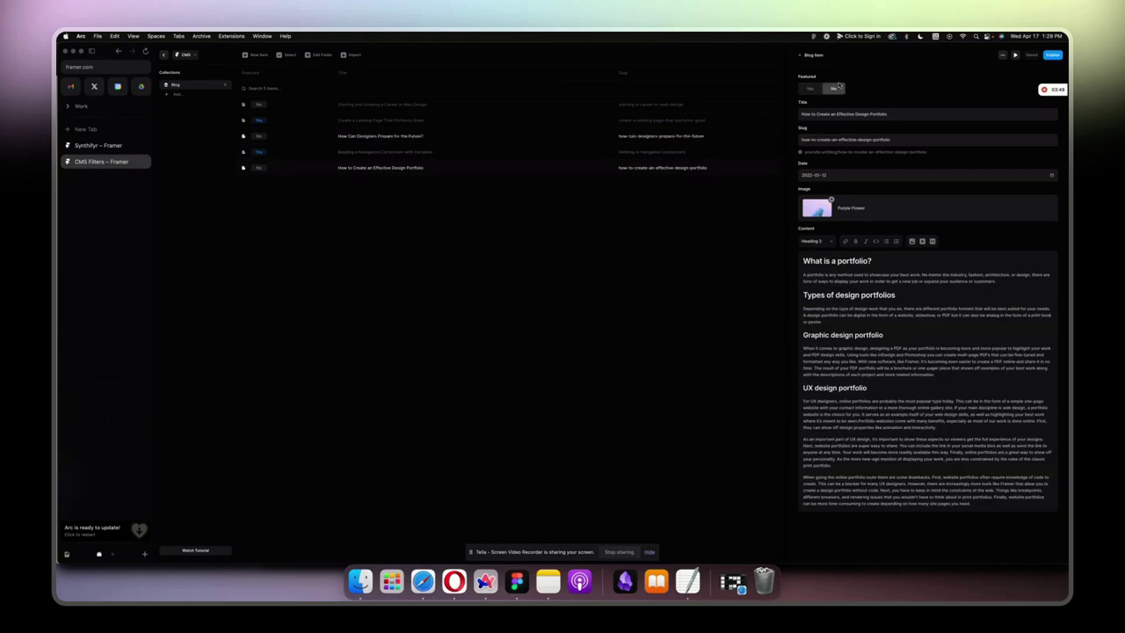
click(809, 89)
click(567, 268)
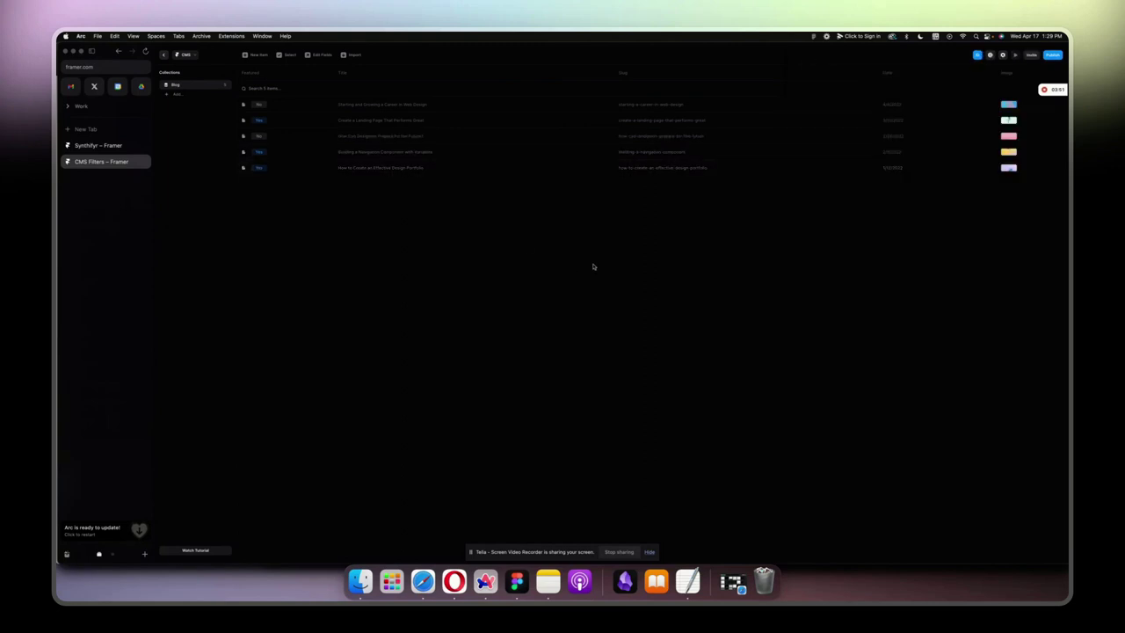
Step: Insert a Blog collection list into the Home page's Desktop frame
click(163, 55)
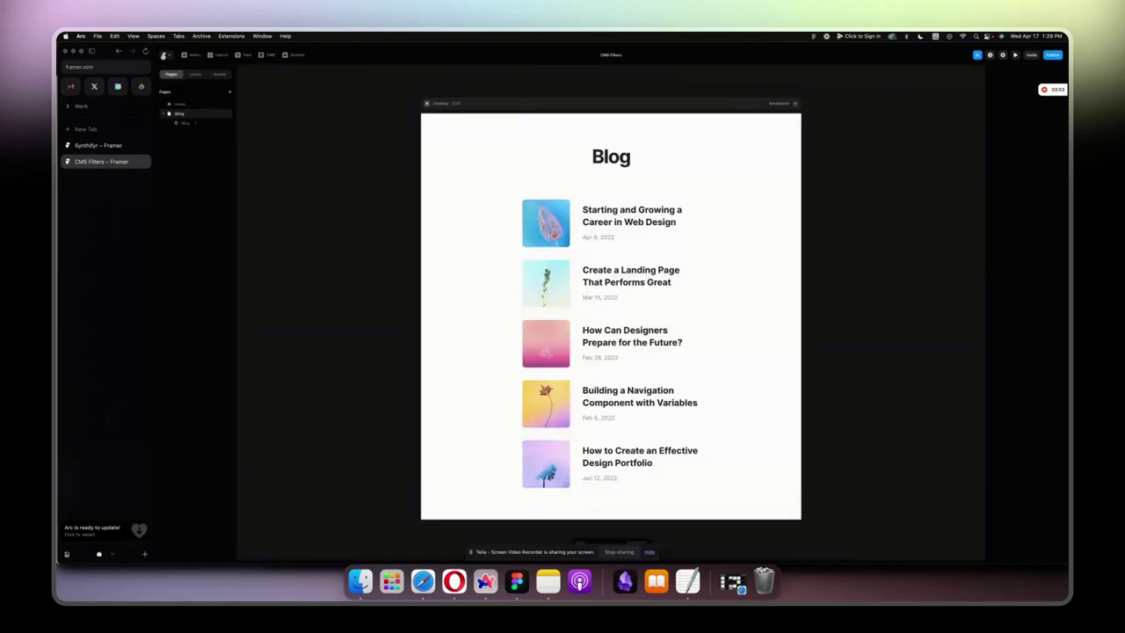
click(207, 105)
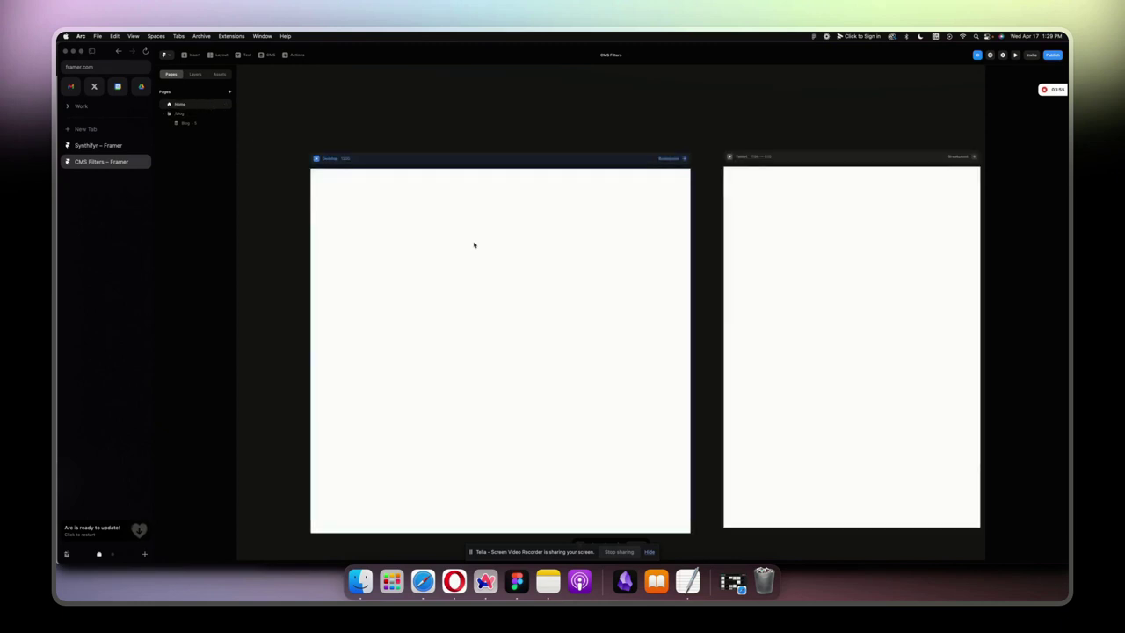
click(195, 74)
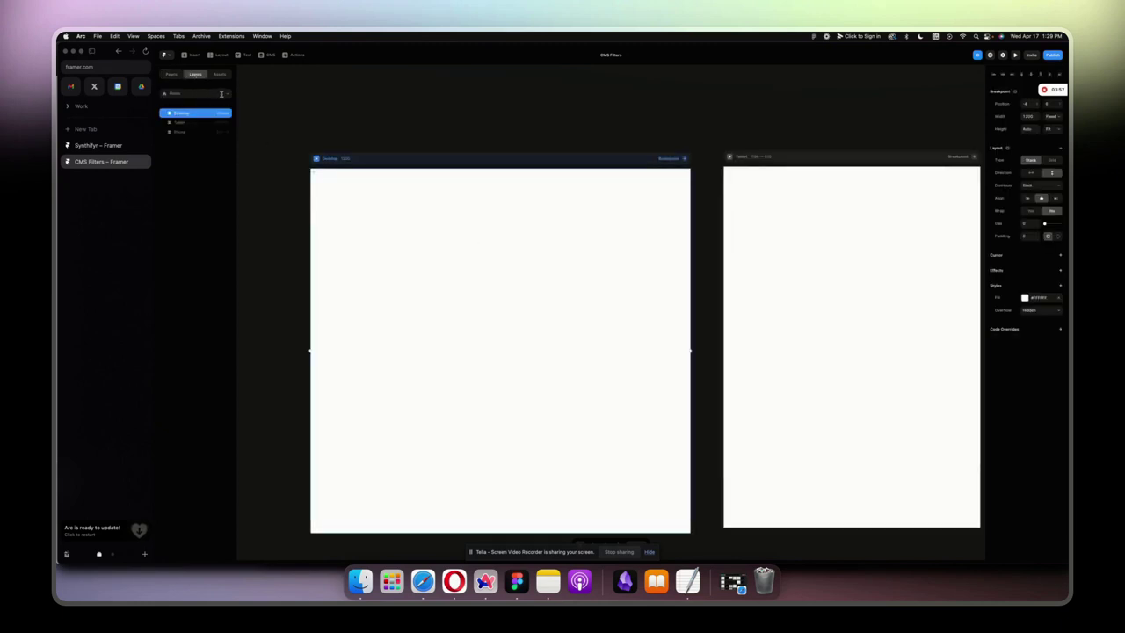
click(195, 55)
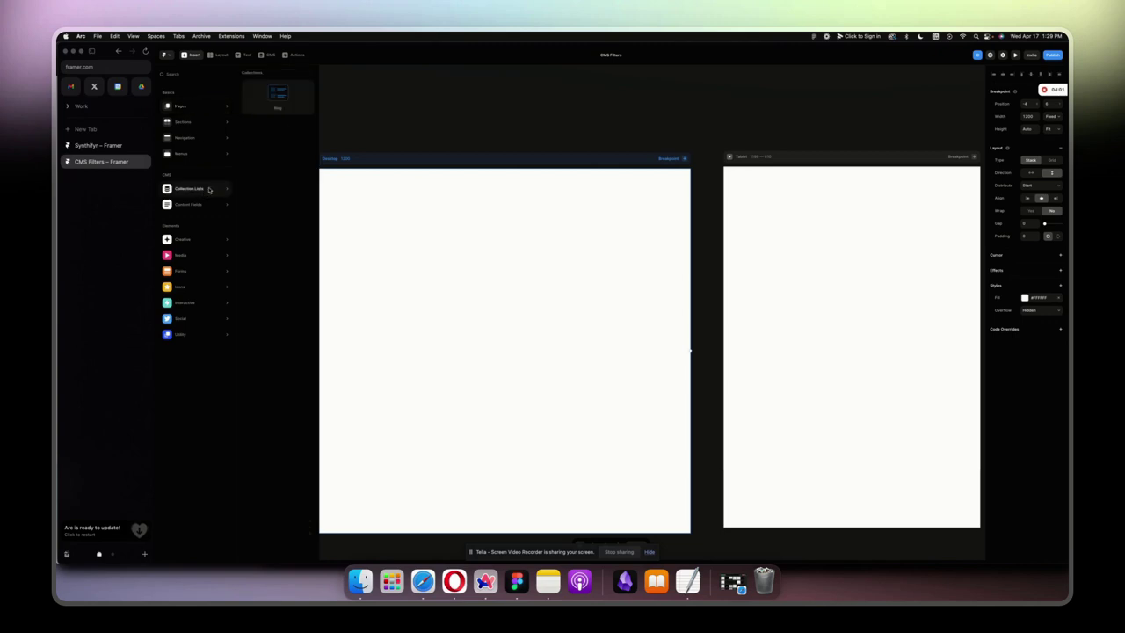
click(278, 96)
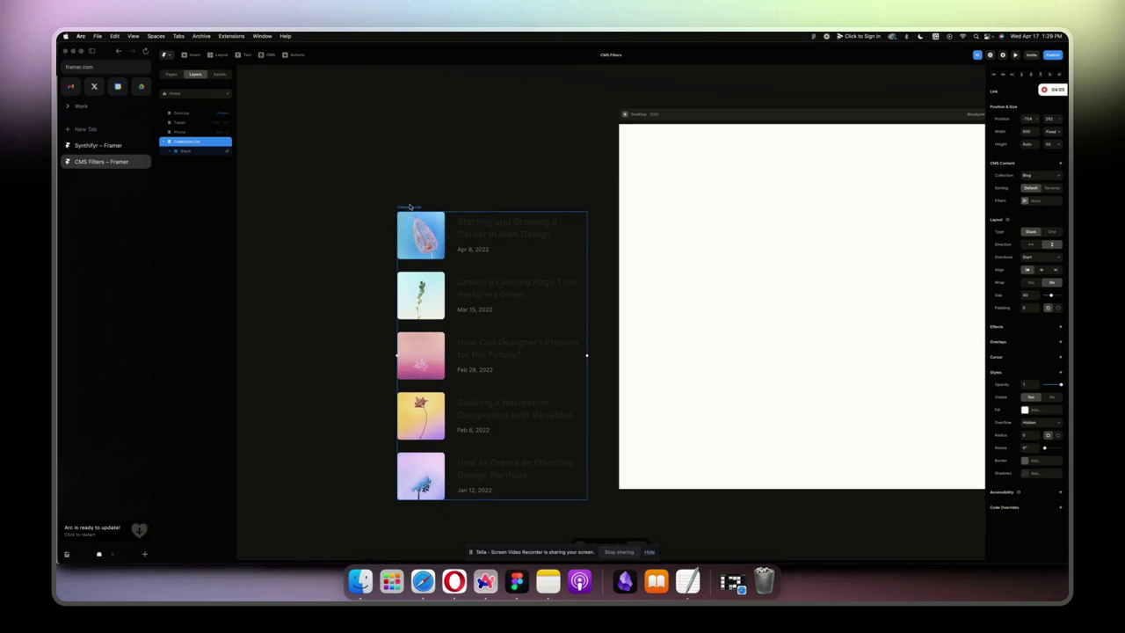
drag(409, 205, 747, 171)
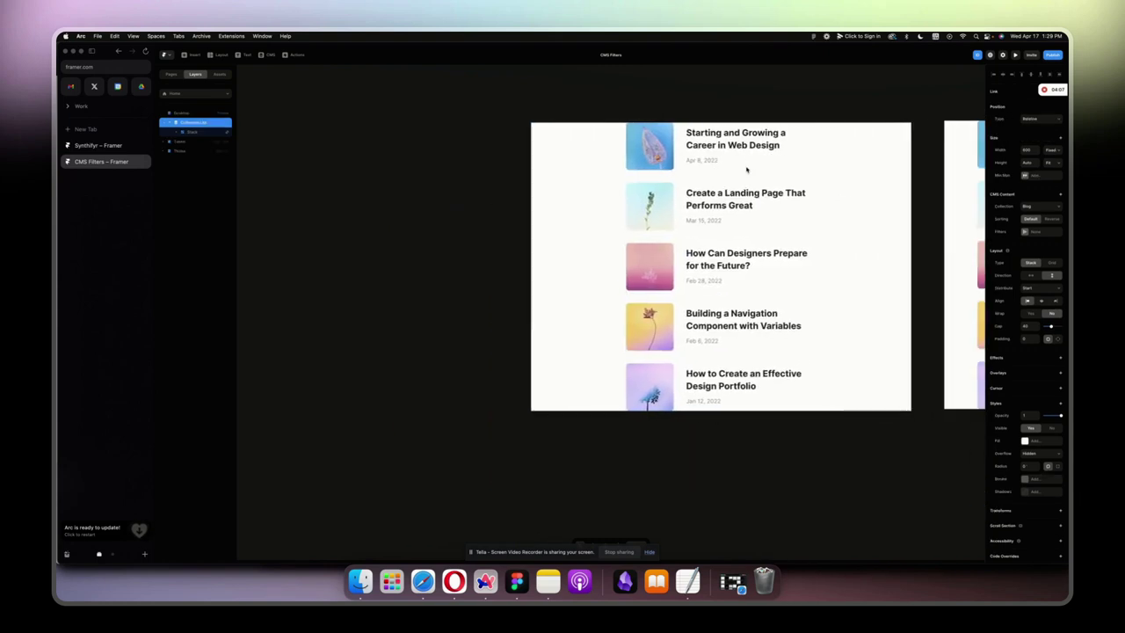
scroll(746, 170, right, 3)
click(458, 129)
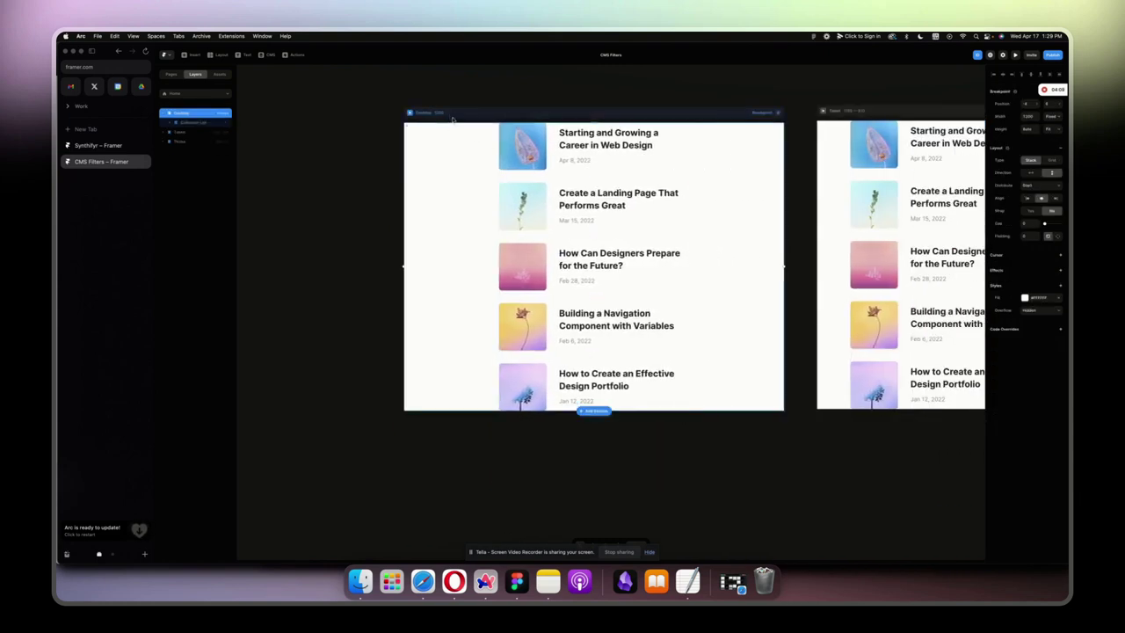
click(522, 275)
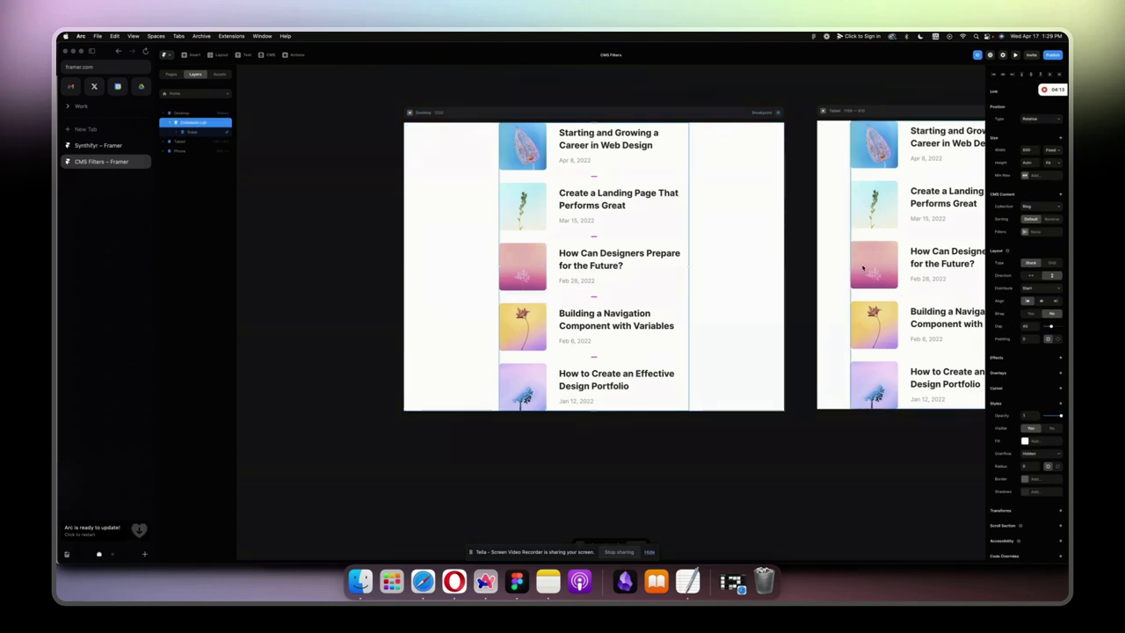
Step: Give the Blog collection list a light grey fill and padding of 15
click(1025, 441)
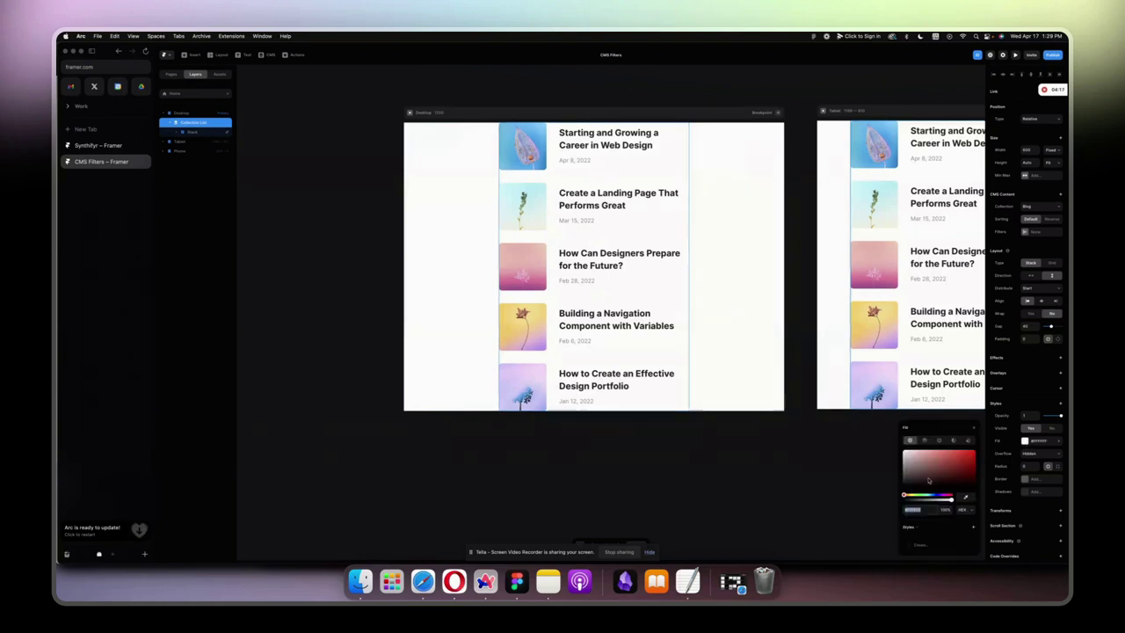
mouse_move(920, 484)
mouse_down()
mouse_move(891, 483)
mouse_move(887, 456)
mouse_up()
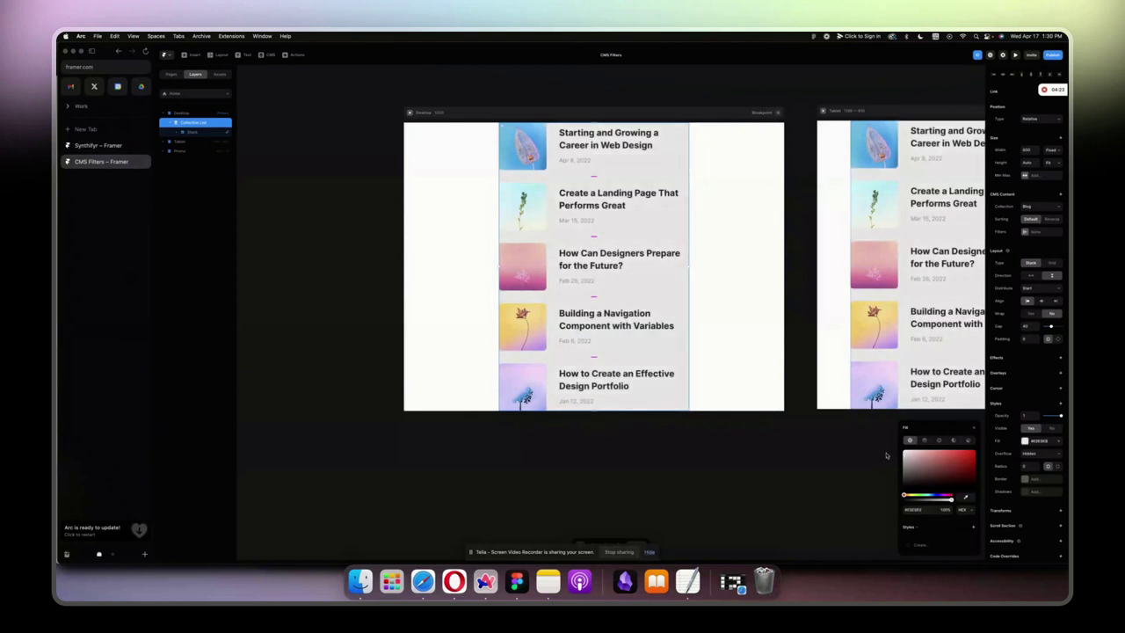
click(1030, 338)
text(10)
key(Return)
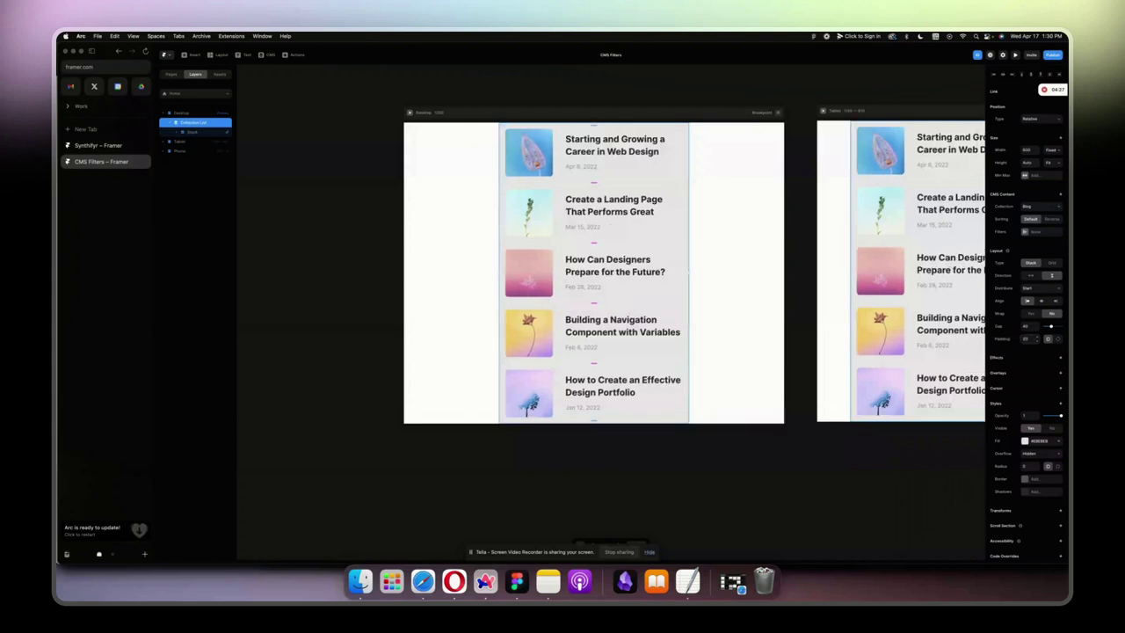
text(15)
key(Return)
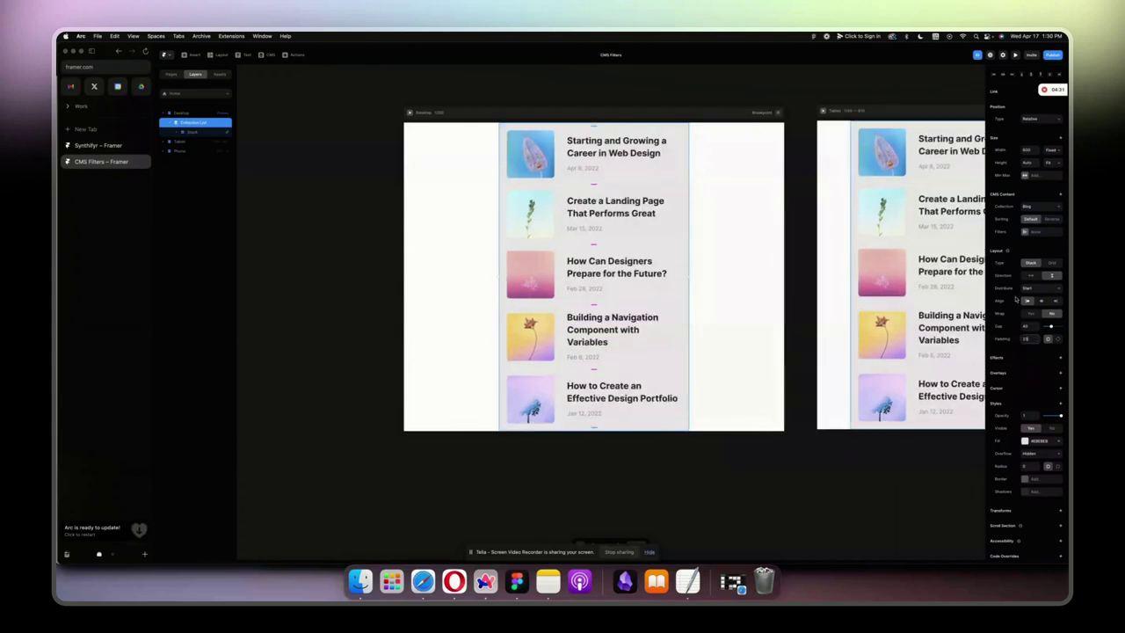
Step: Add a Featured filter to the Home collection list's CMS content
click(1026, 232)
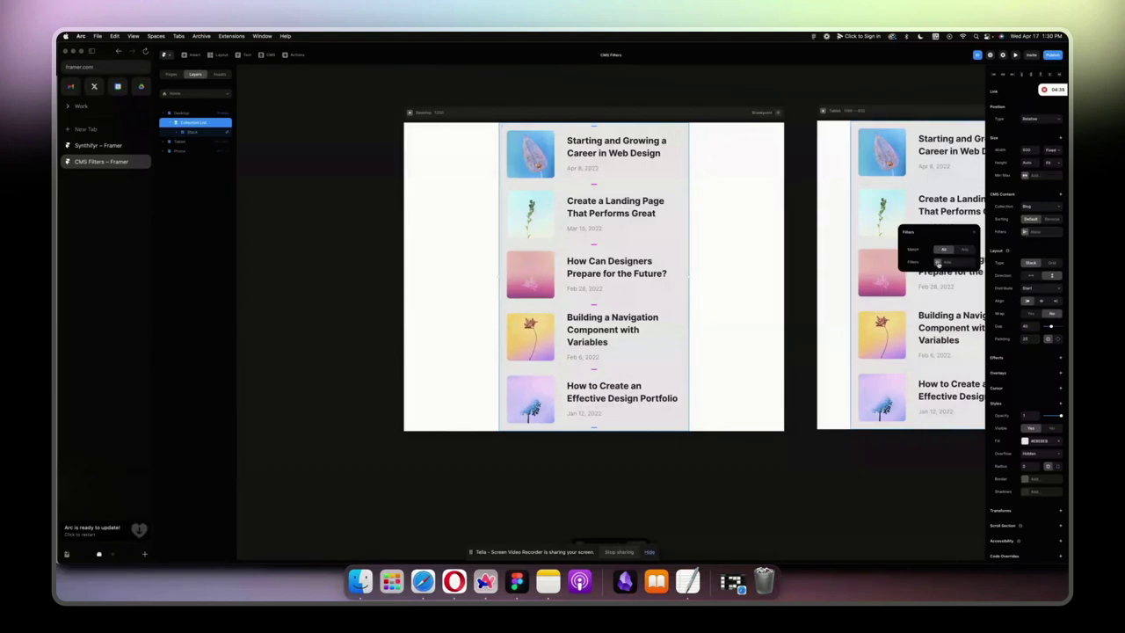
click(940, 262)
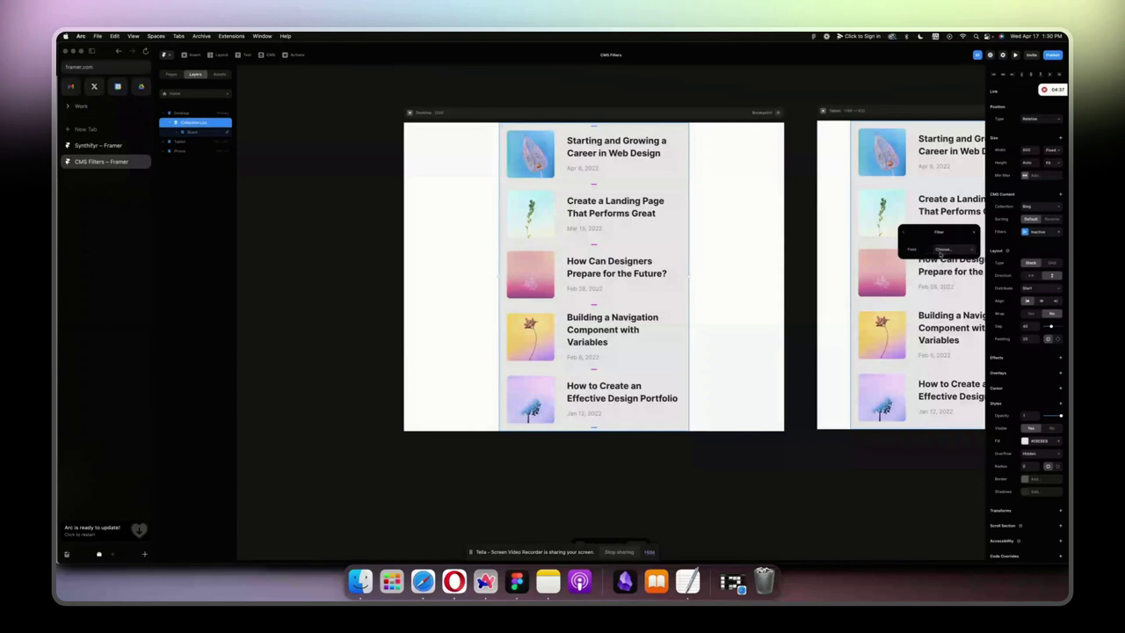
click(944, 249)
click(949, 261)
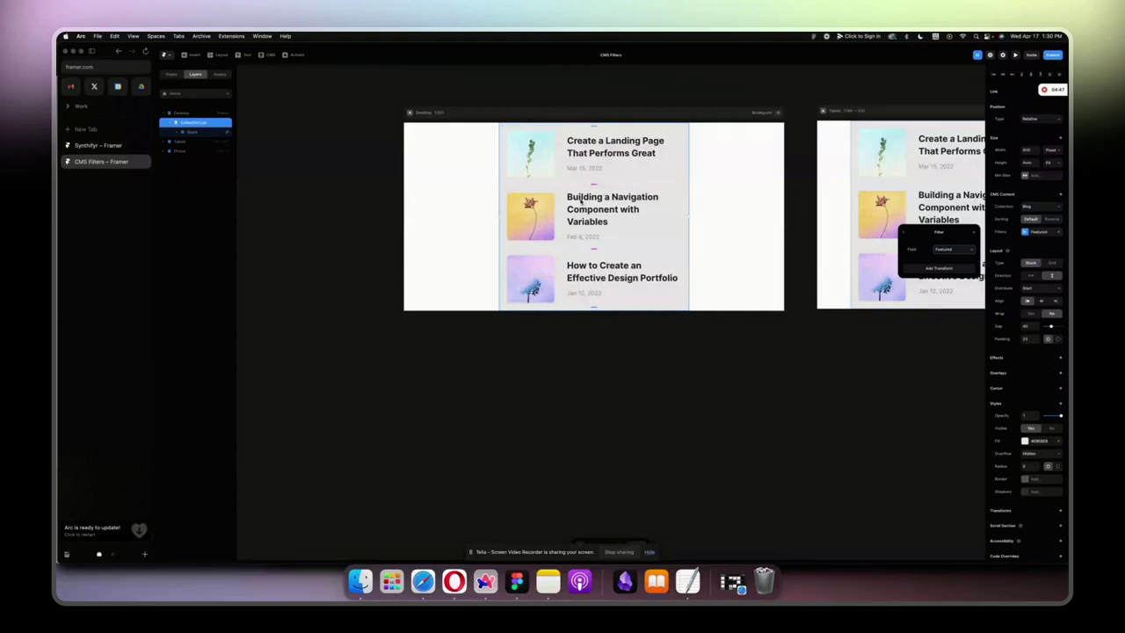
key(Escape)
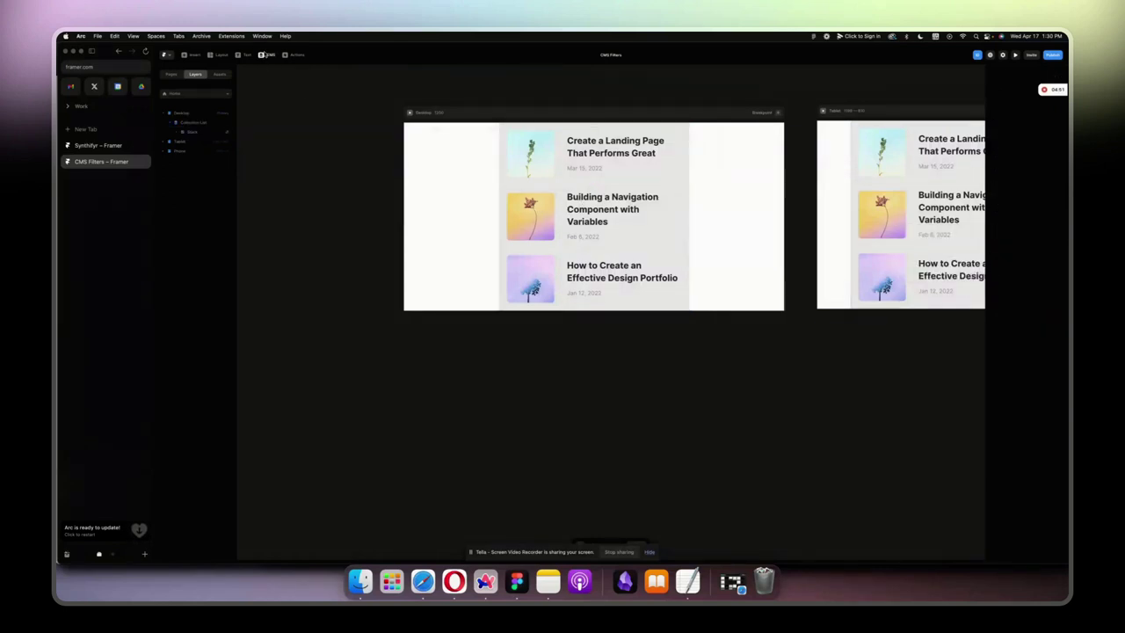
Step: Duplicate the design-portfolio post, retitle it 'Is it really necessary', and set Featured to No
click(262, 55)
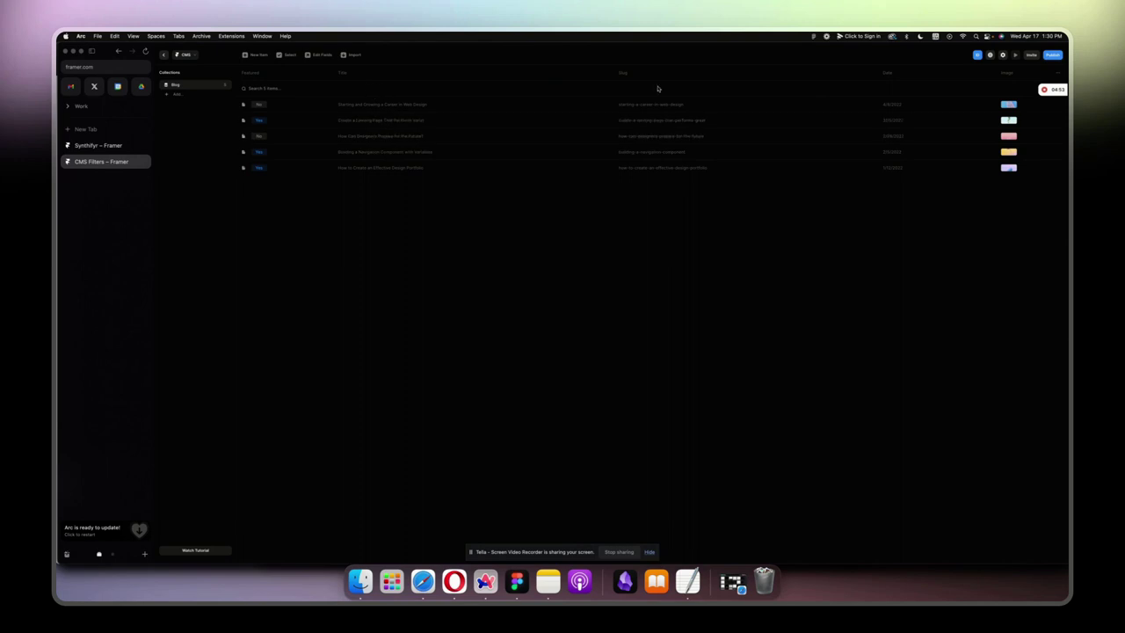
click(226, 86)
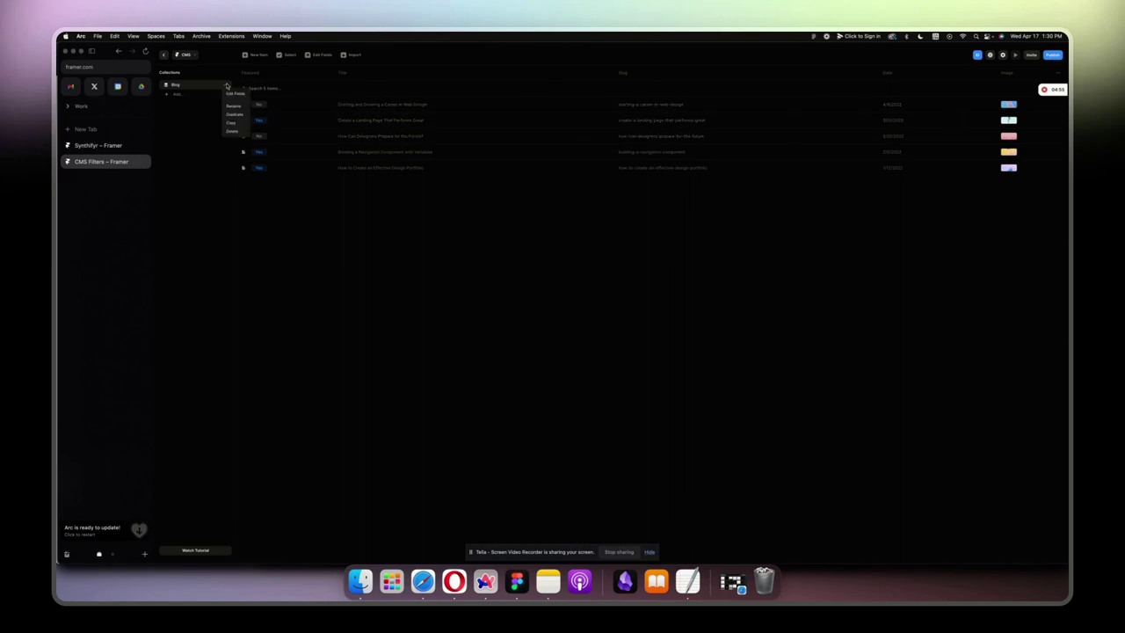
click(317, 196)
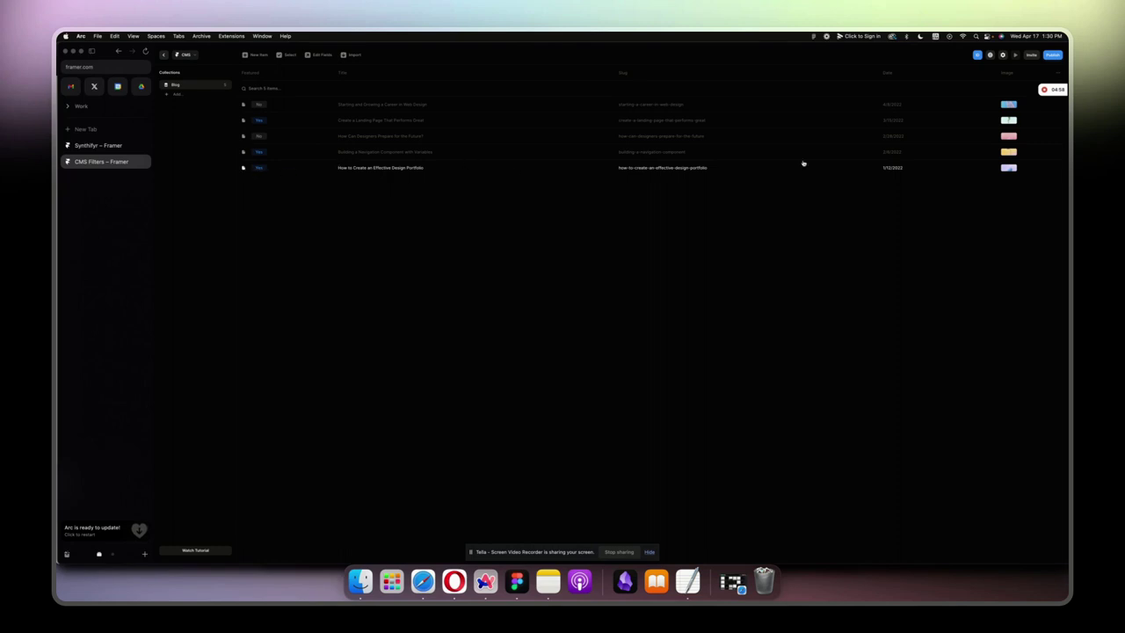
right_click(775, 173)
click(781, 183)
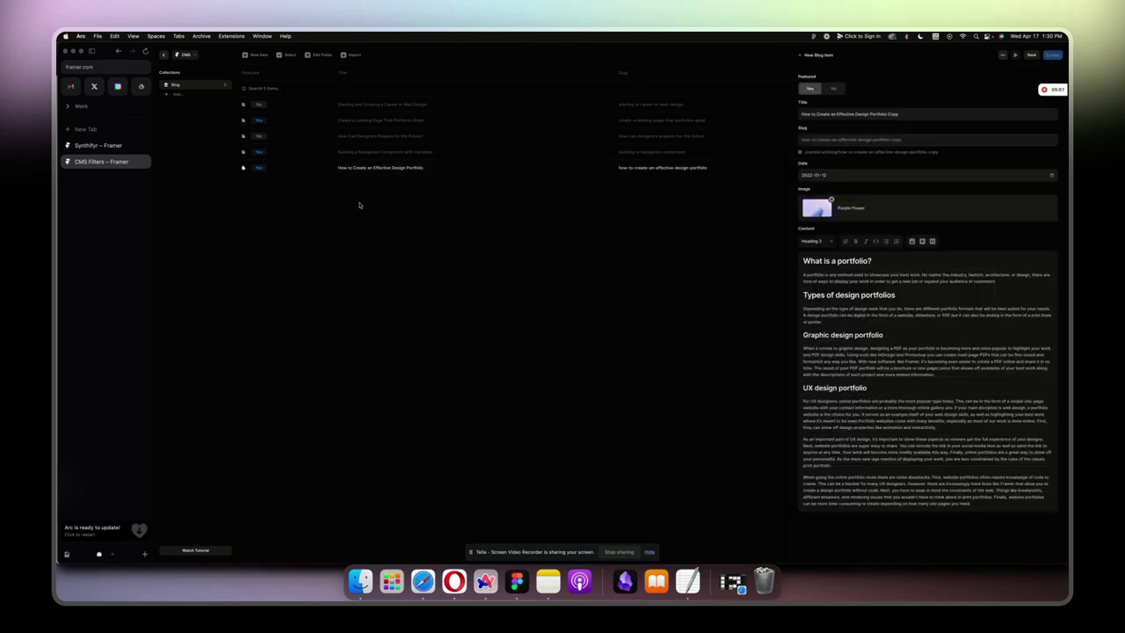
click(916, 111)
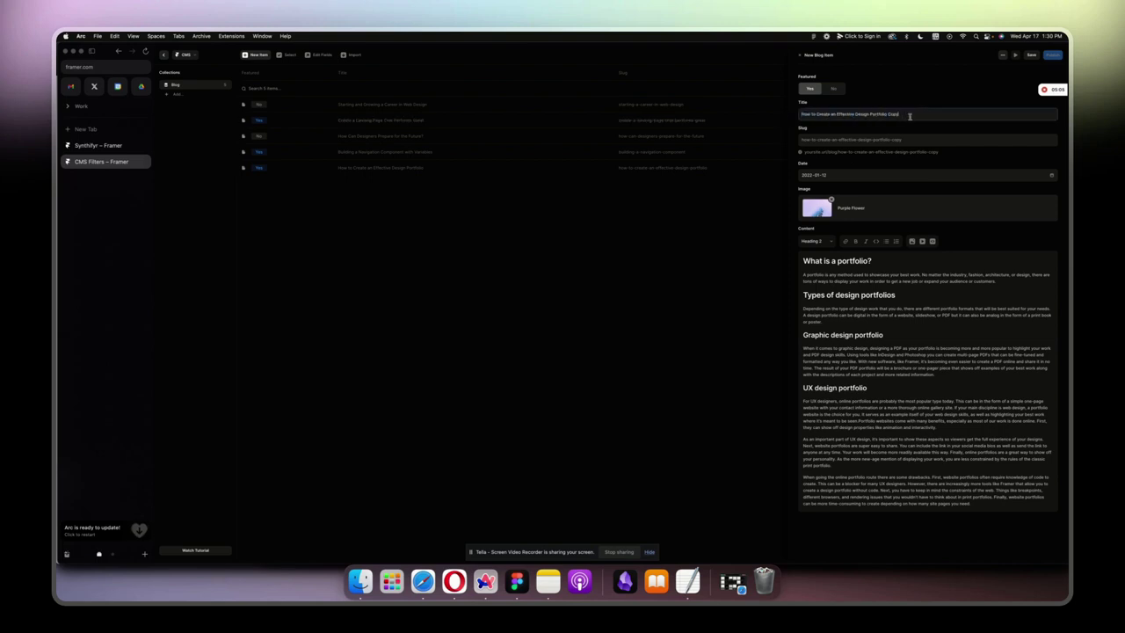
key(super+a)
key(BackSpace)
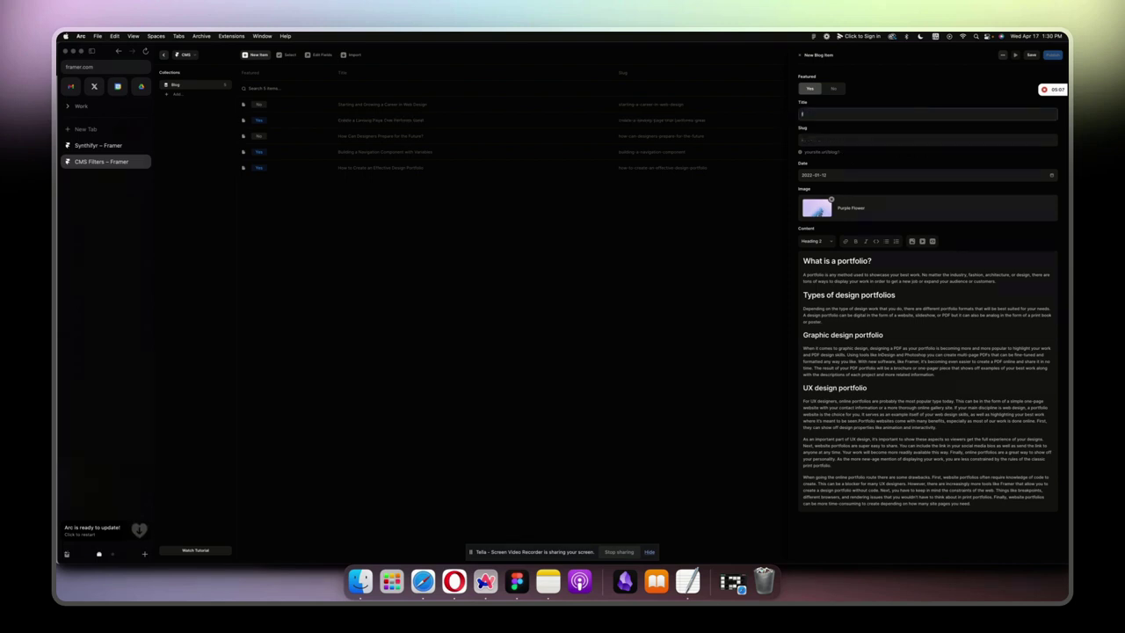
text(it really necessar)
text(y necessary)
click(831, 89)
click(694, 226)
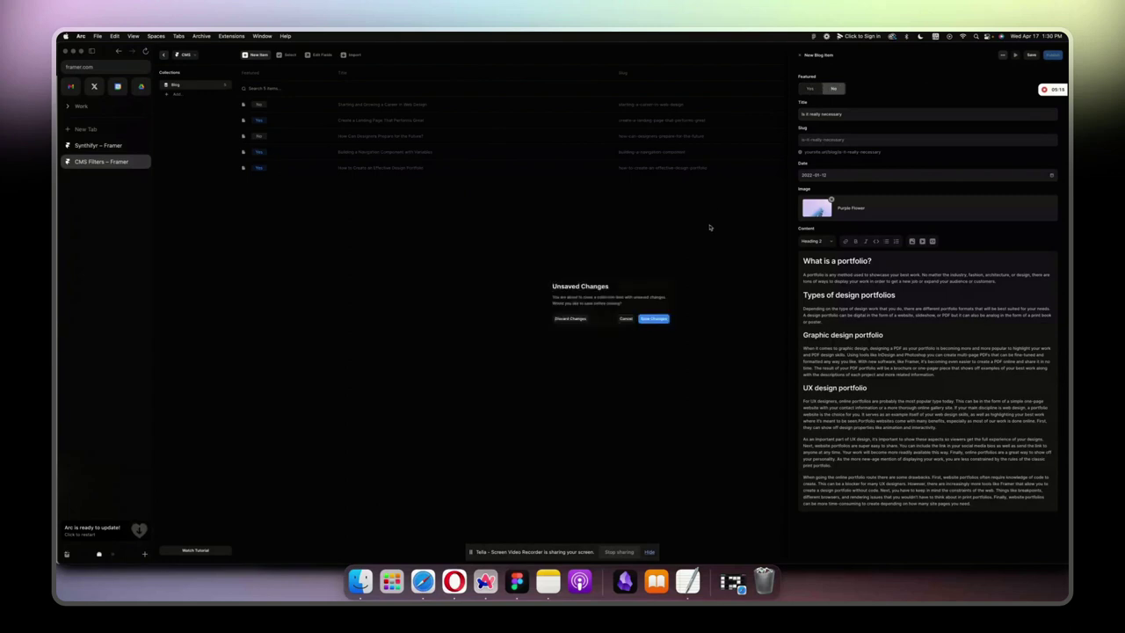
Step: Save the new post and add an option field named Tag to the Blog collection
click(655, 321)
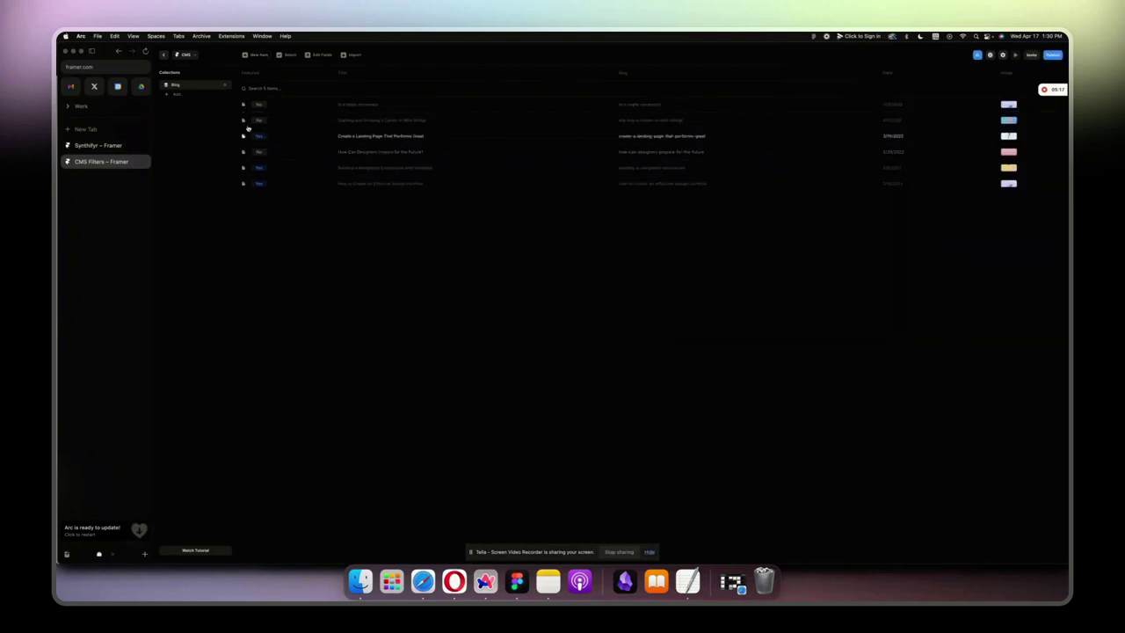
click(322, 55)
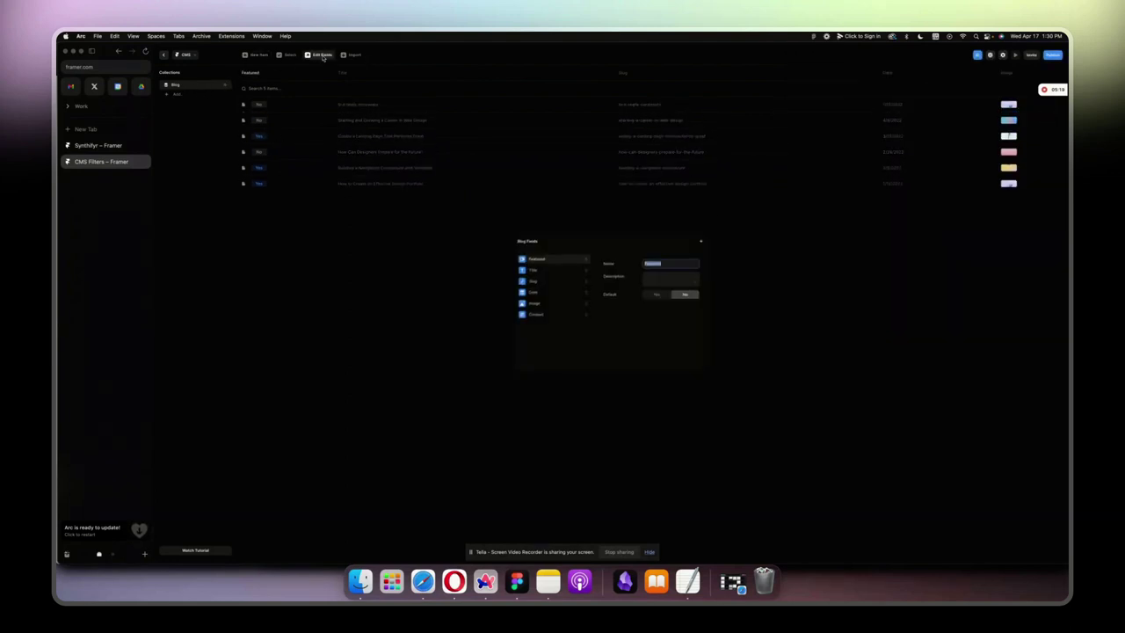
click(700, 241)
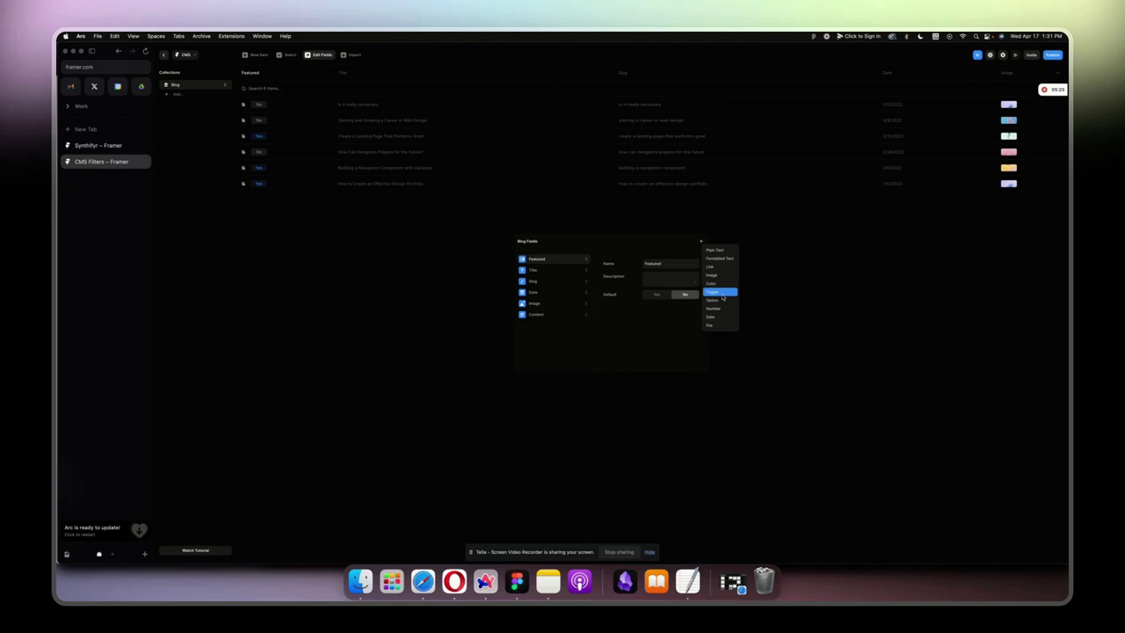
click(719, 301)
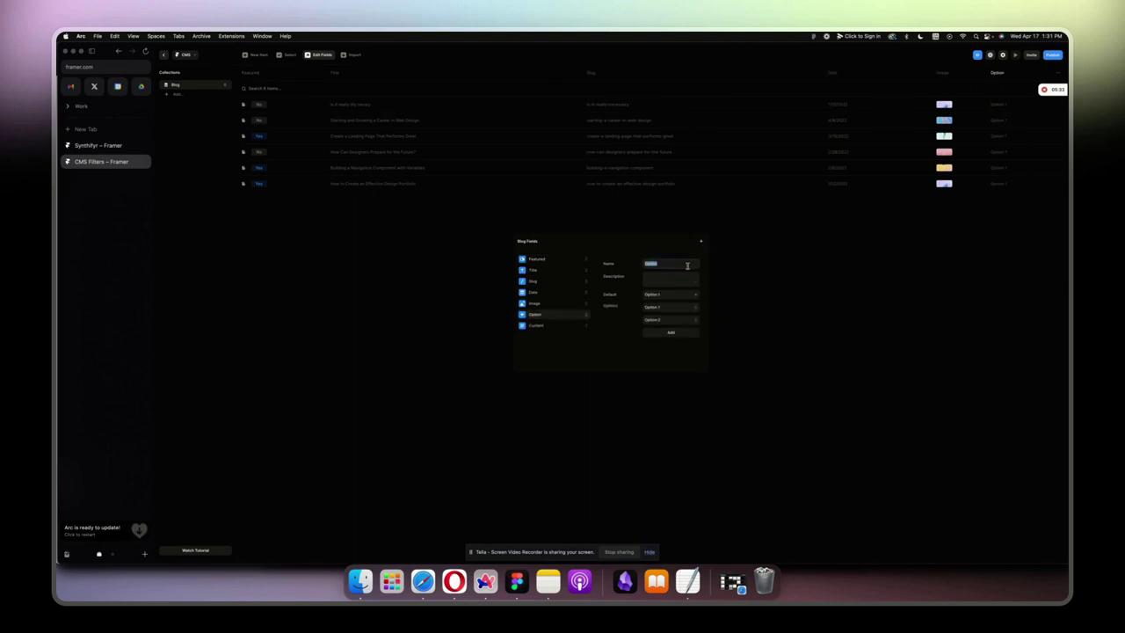
text(Tag)
click(662, 293)
click(655, 294)
Step: Rename the first Tag options, starting with Entrepreneurship, and add a third option
triple_click(658, 306)
text(Ind)
text(ship)
click(666, 320)
drag(644, 320, 661, 320)
text(Sa)
key(BackSpace)
key(BackSpace)
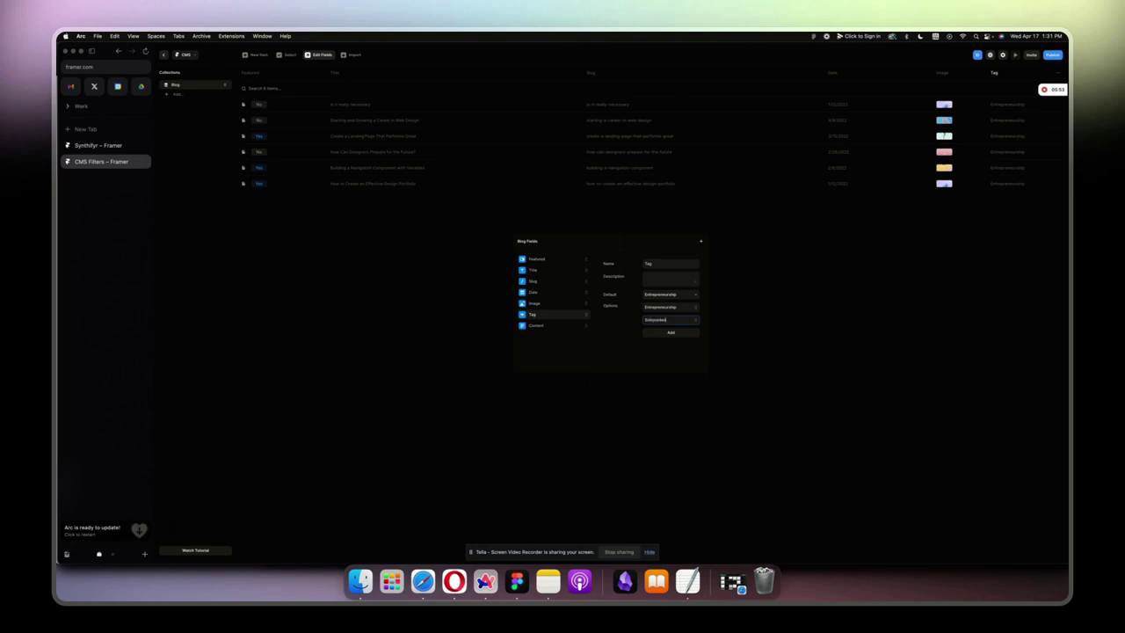
click(670, 333)
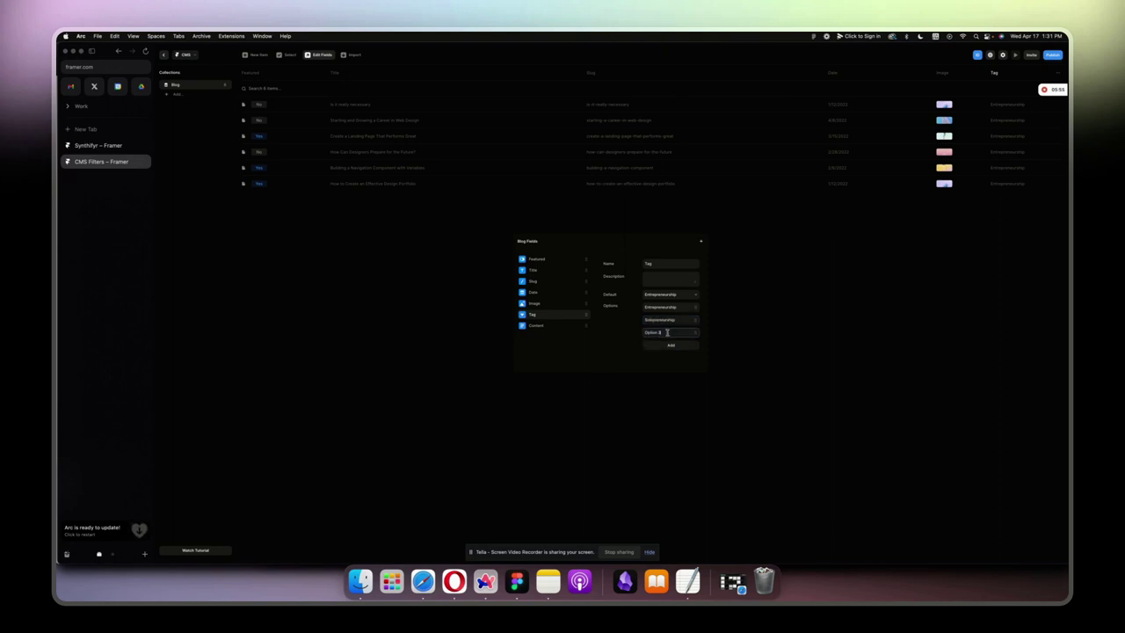
key(super+a)
text(E)
text(ph)
Step: Add Design and Brand Strategy options and rename the third option Lifestyle Design
click(662, 345)
text(D)
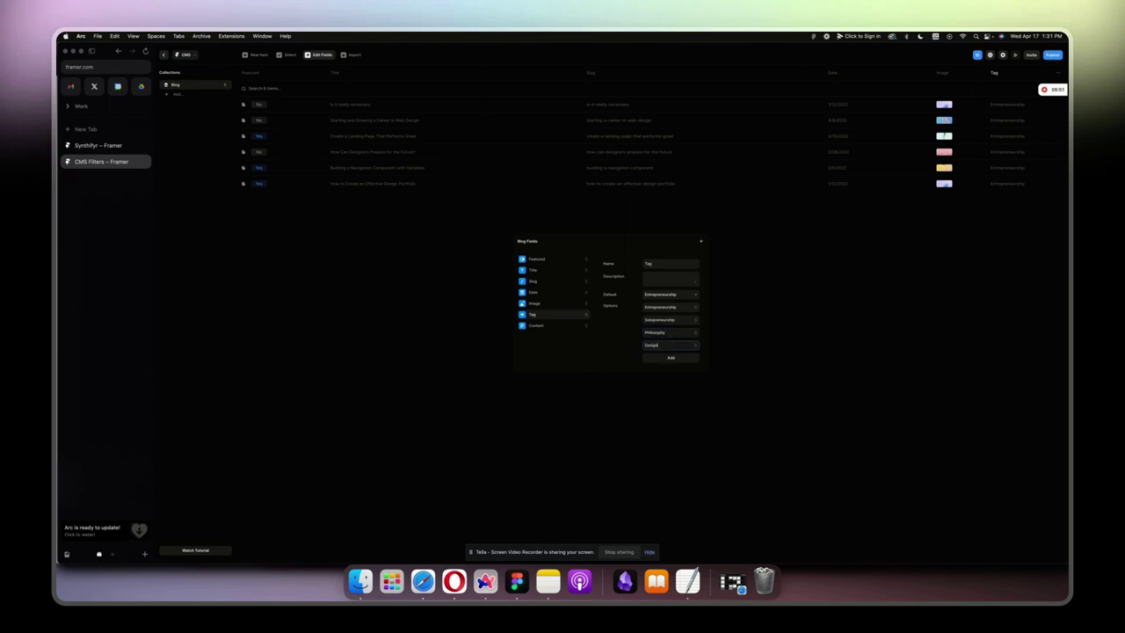
click(671, 358)
text(Brand)
text( Identity)
click(646, 318)
double_click(648, 319)
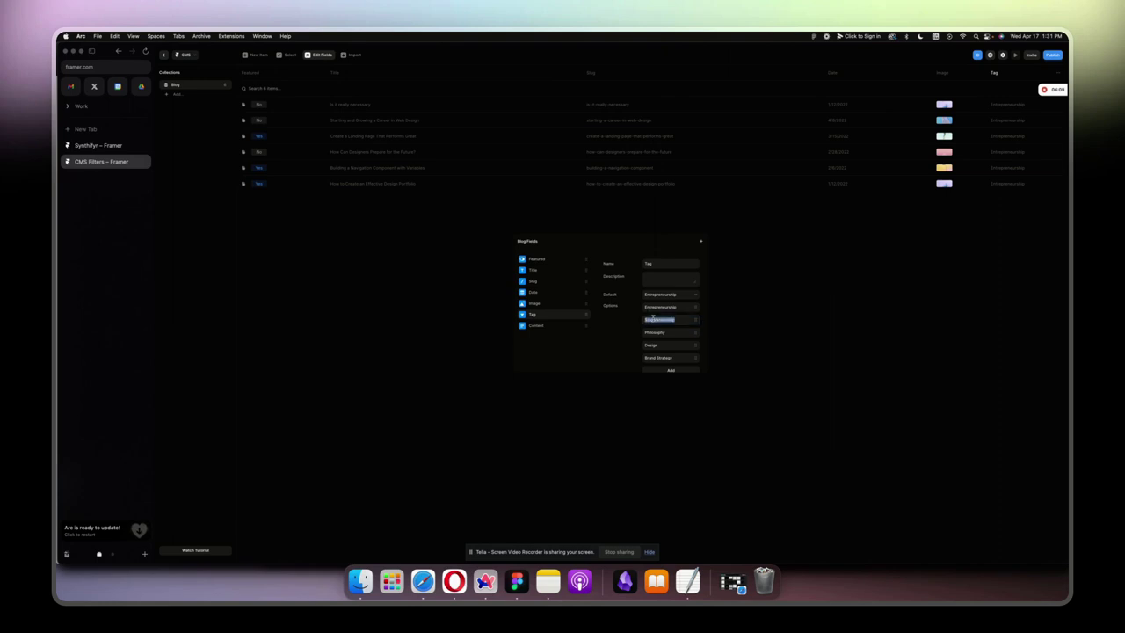
text(Lifestyle Design)
click(619, 321)
Step: Tag the first post Philosophy and keep the second post as Entrepreneurship
click(755, 282)
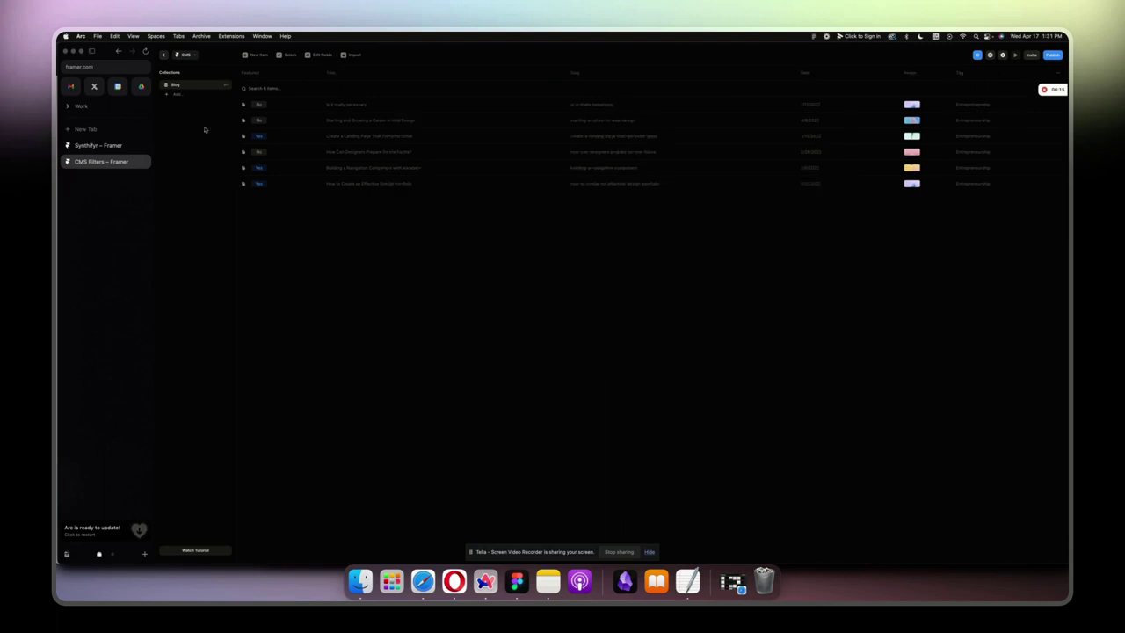
click(344, 105)
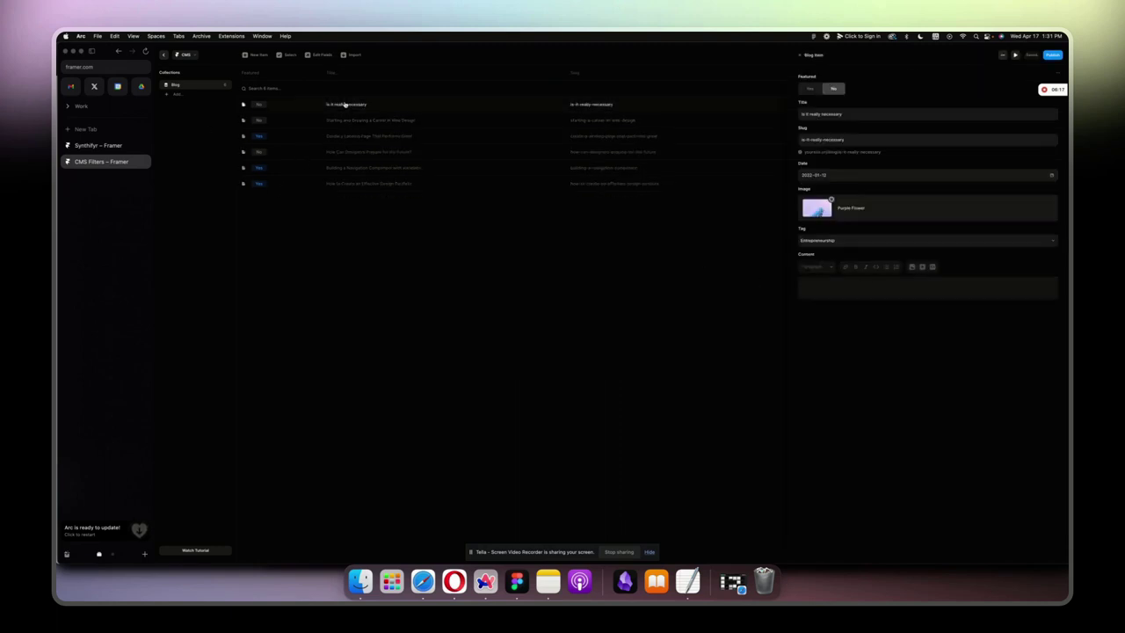
click(897, 243)
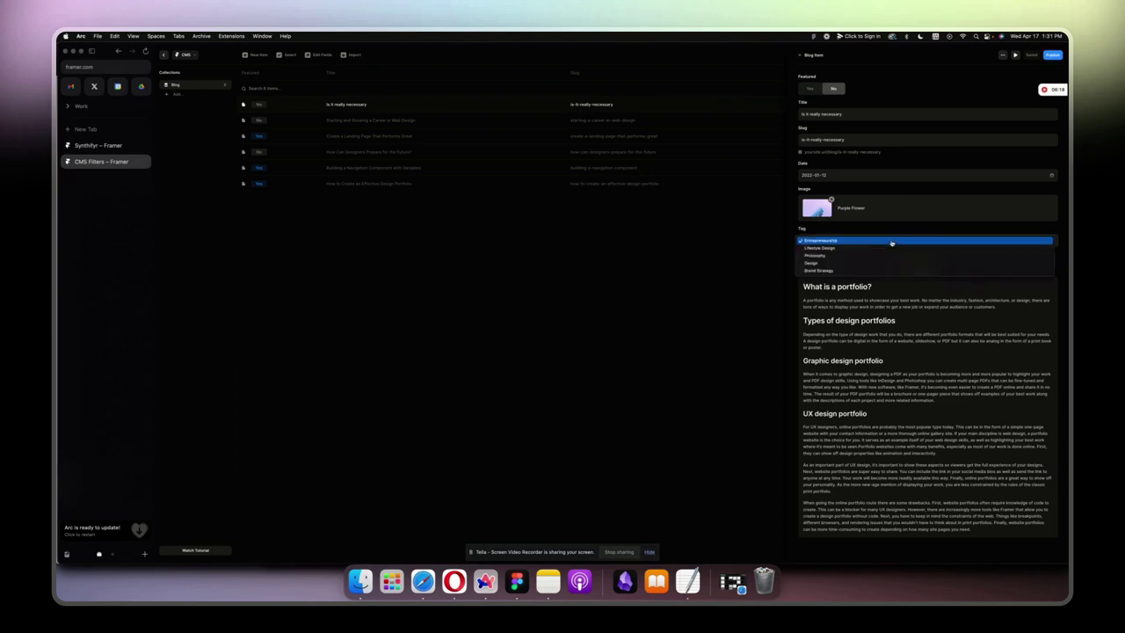
click(817, 255)
click(487, 246)
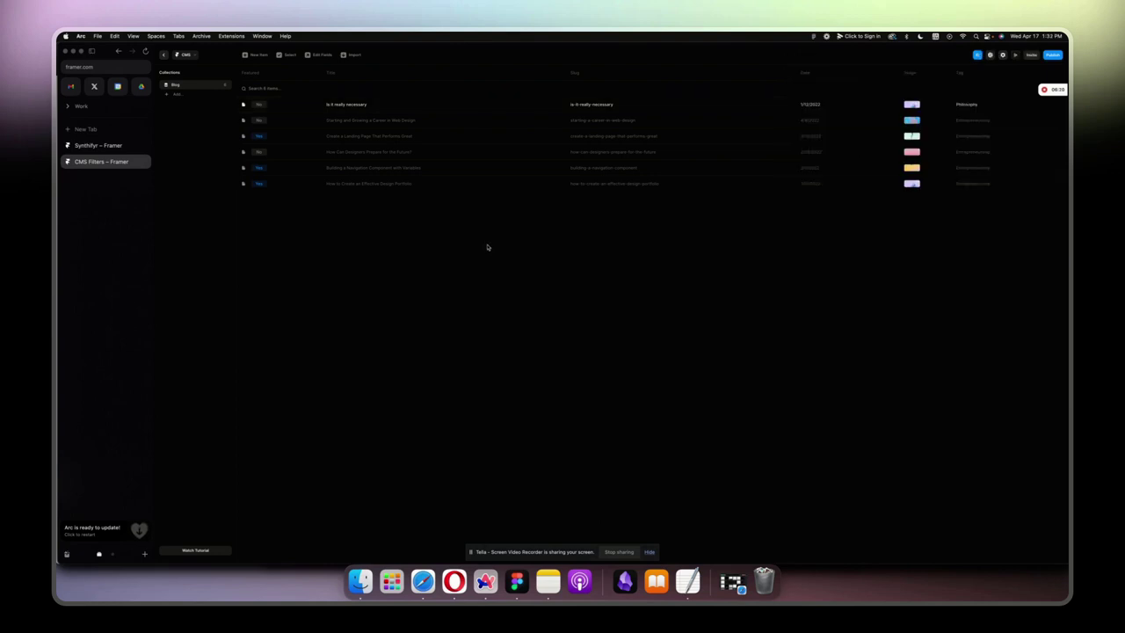
click(351, 119)
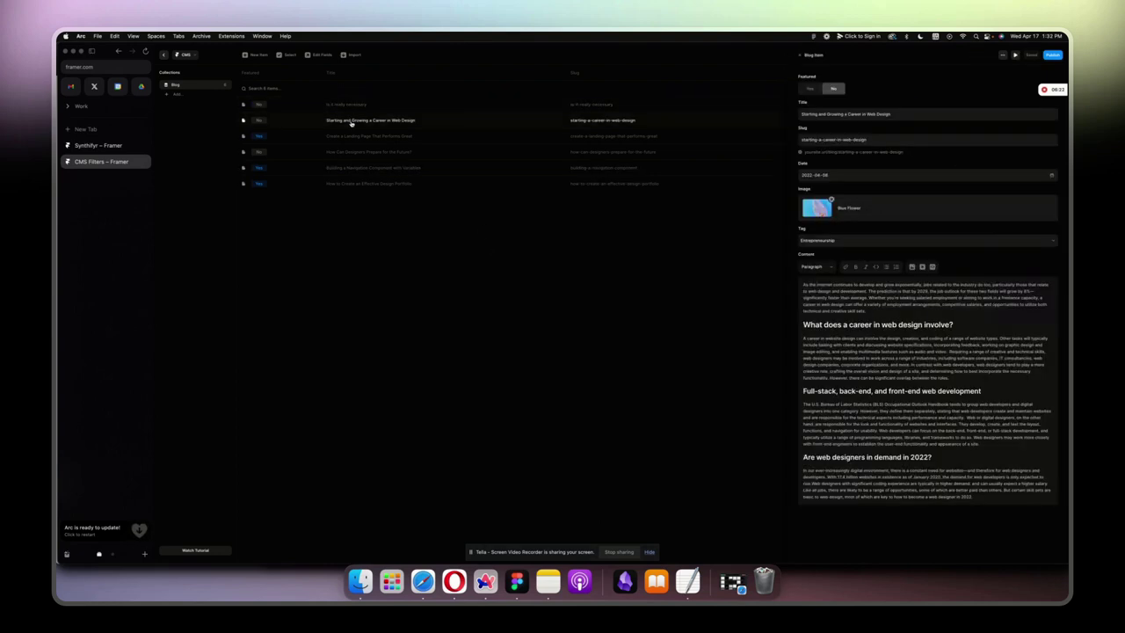
click(849, 241)
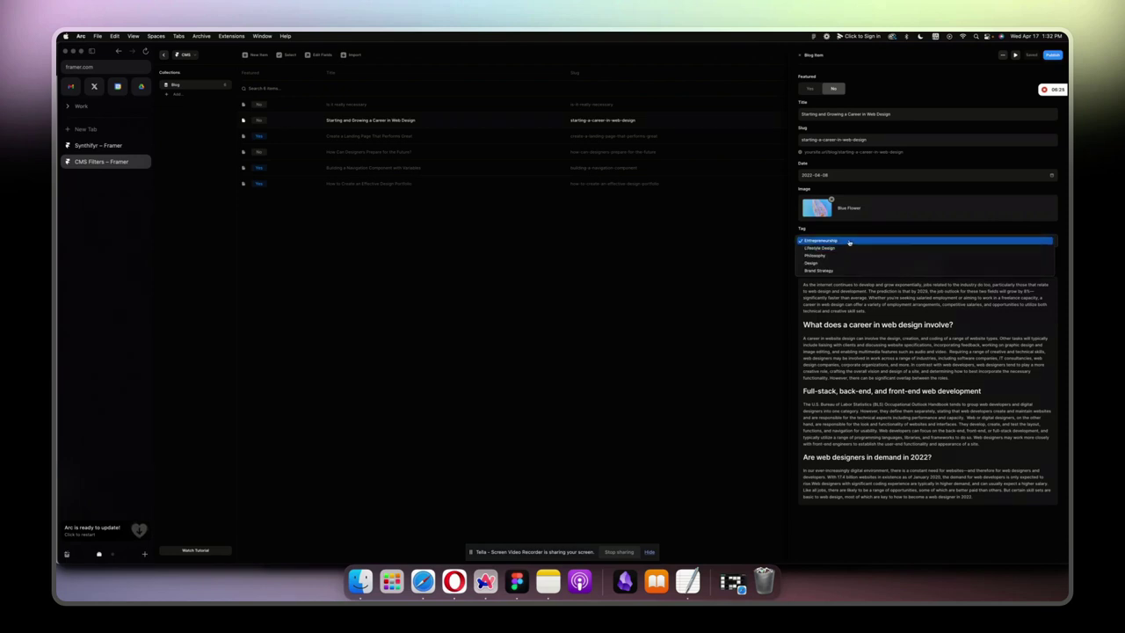
click(849, 242)
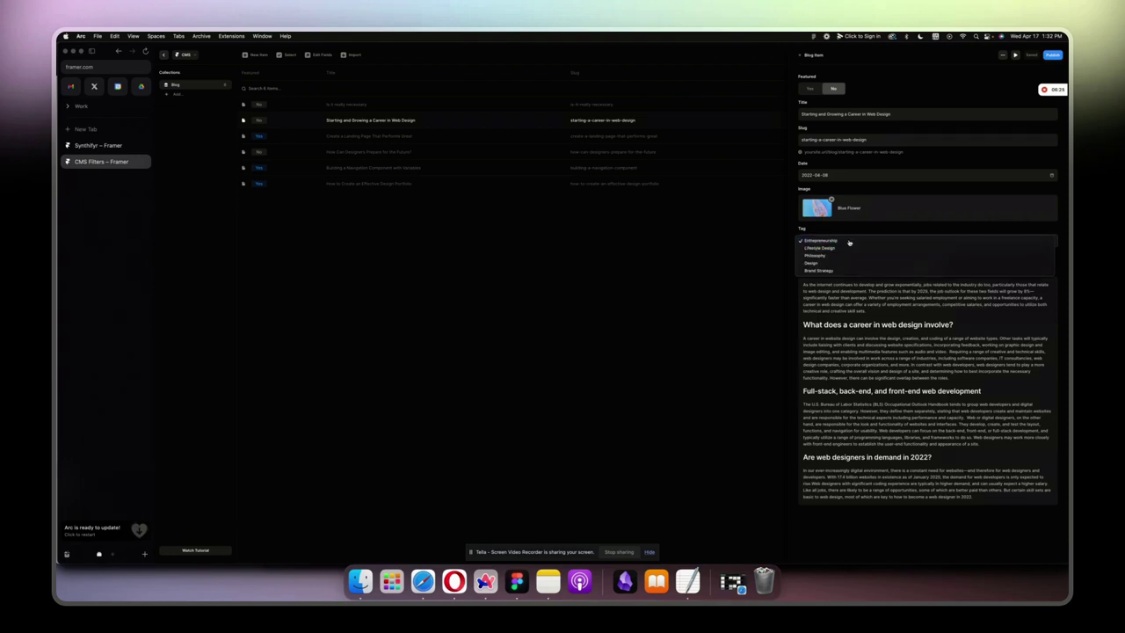
Step: Tag the landing-page post Design and the portfolio post Brand Strategy, then reselect the Home list
click(342, 137)
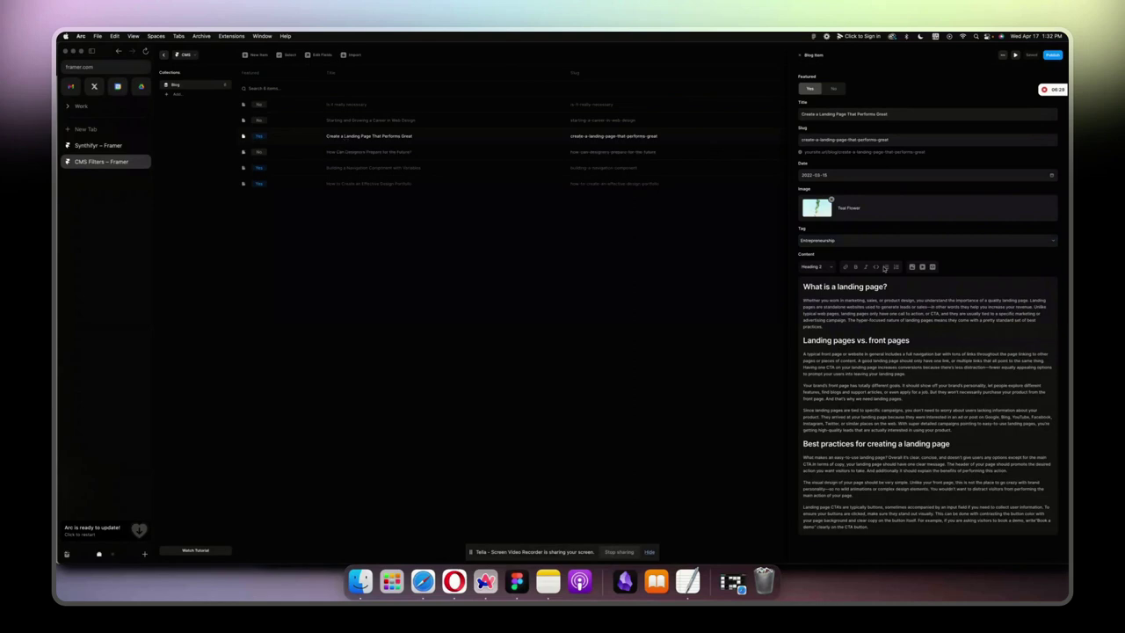
click(866, 241)
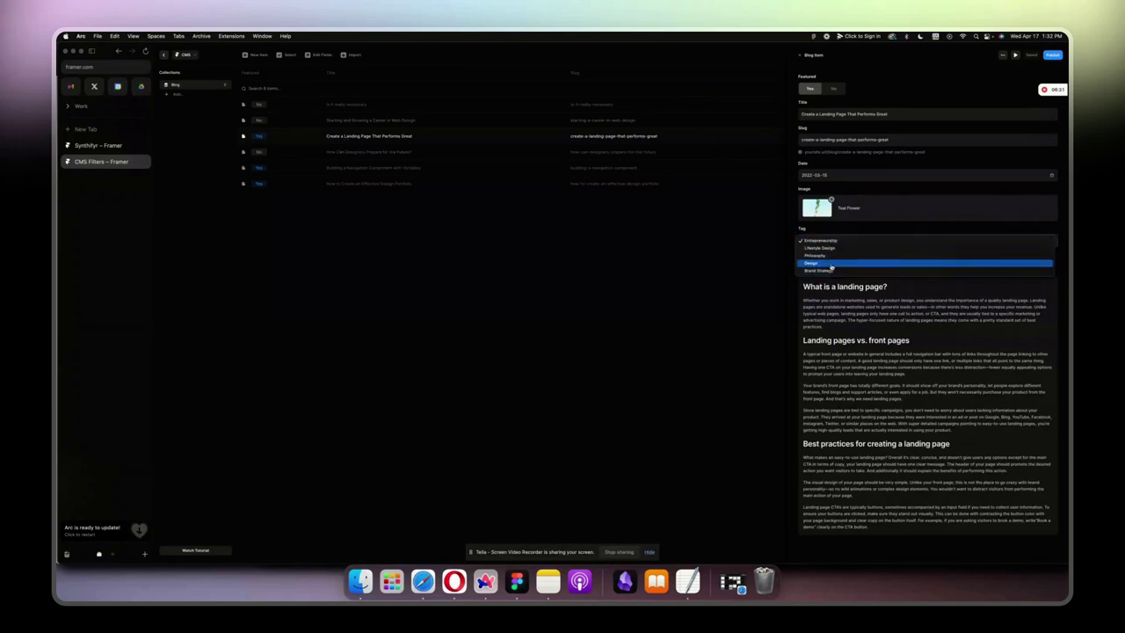
click(830, 264)
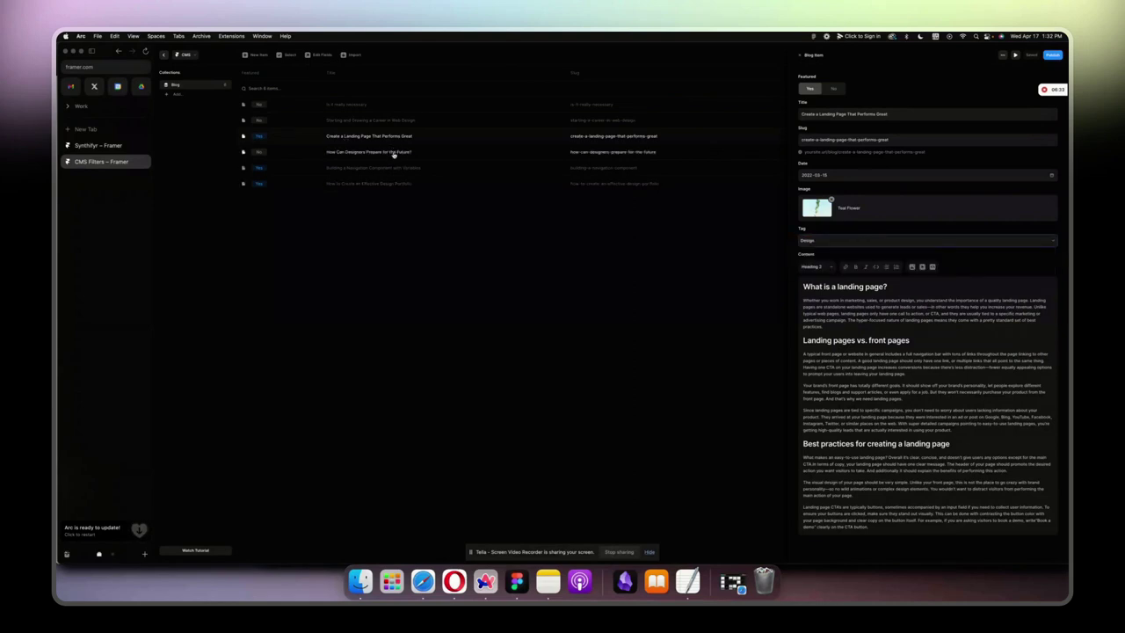
click(394, 153)
click(829, 242)
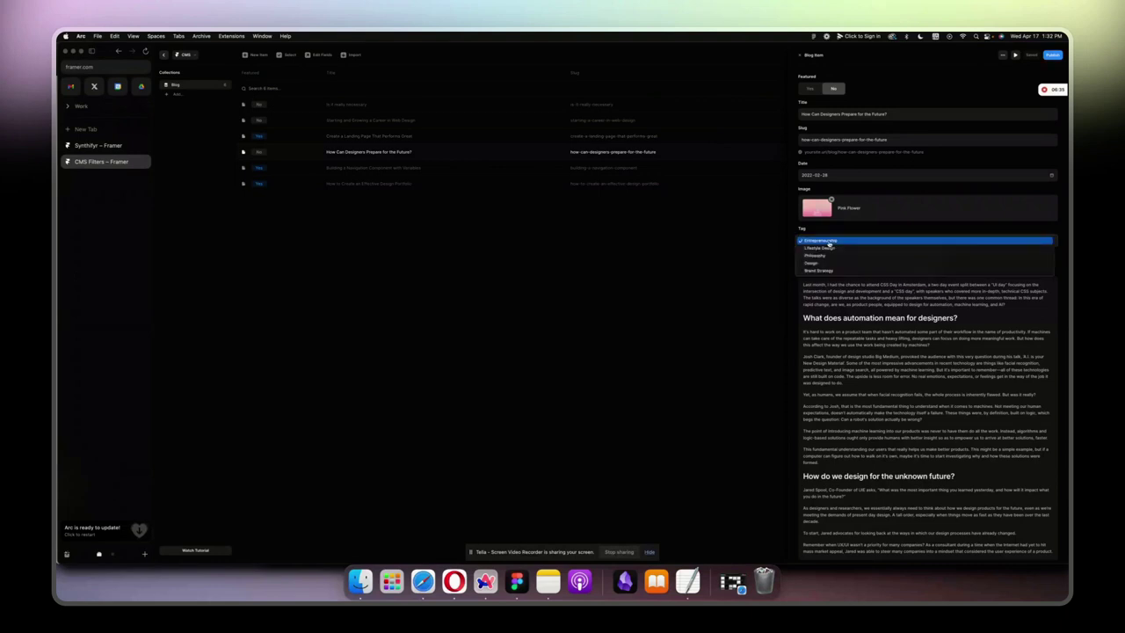
click(829, 244)
click(384, 170)
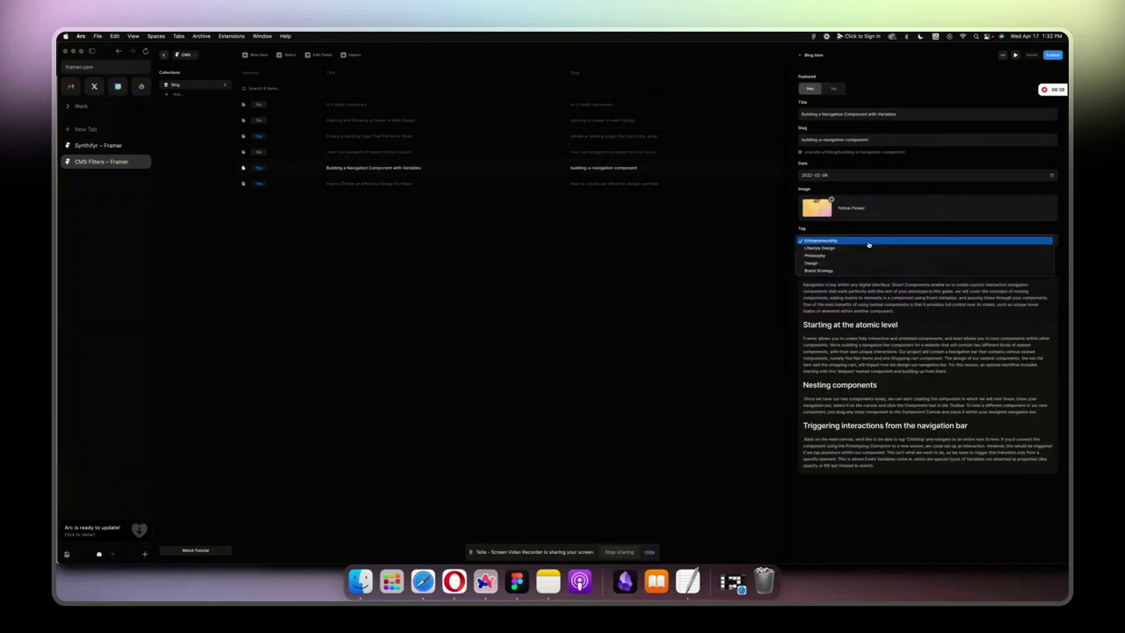
click(369, 184)
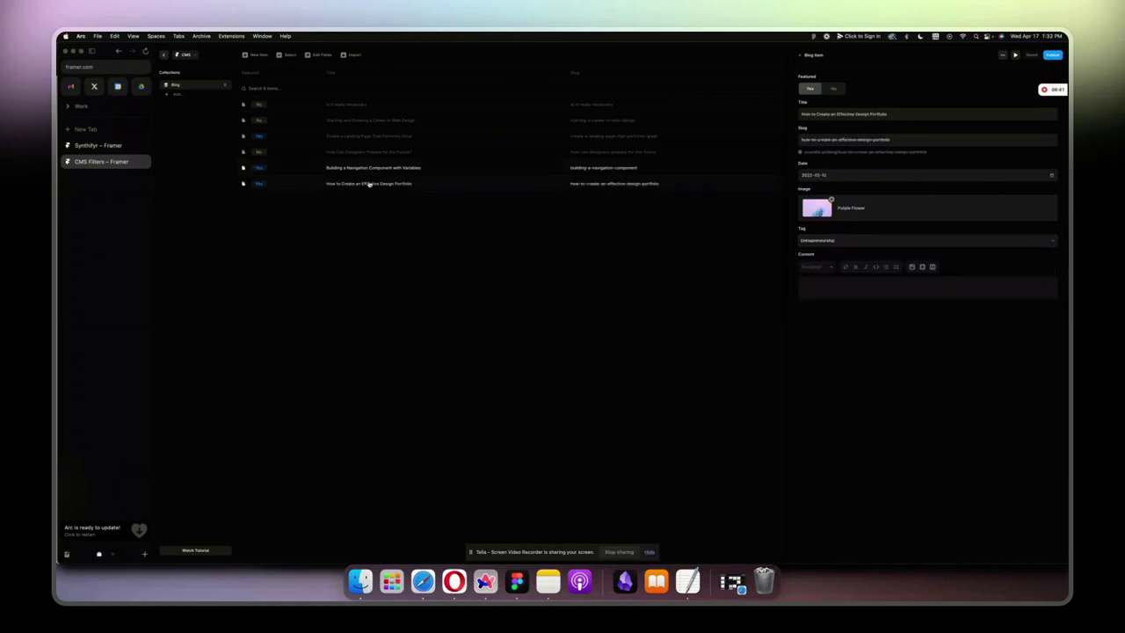
click(827, 240)
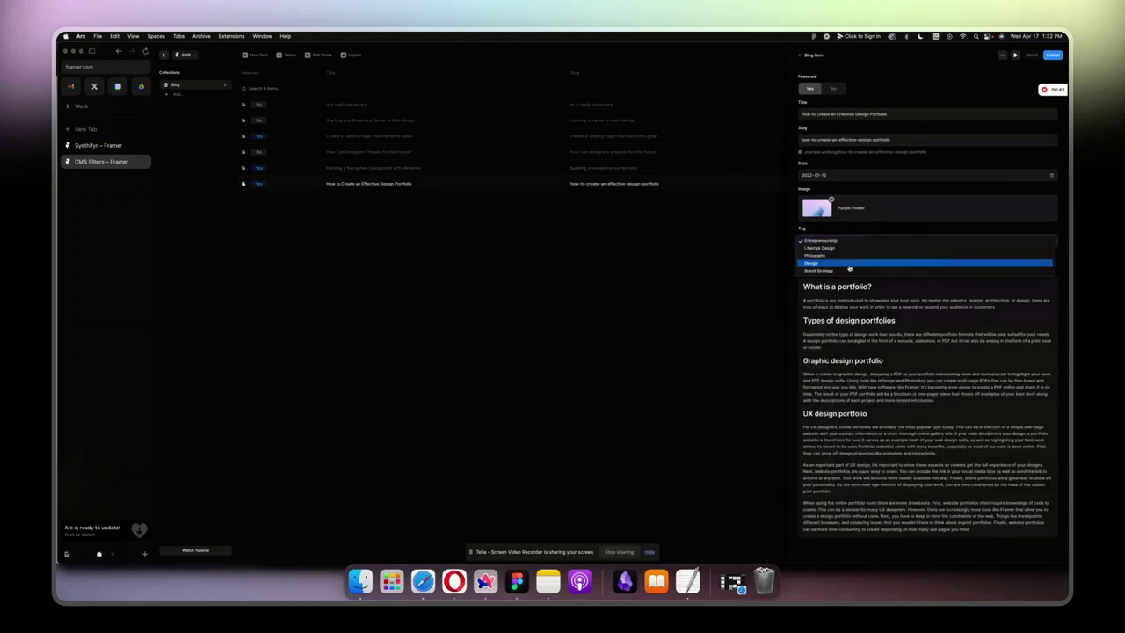
click(849, 270)
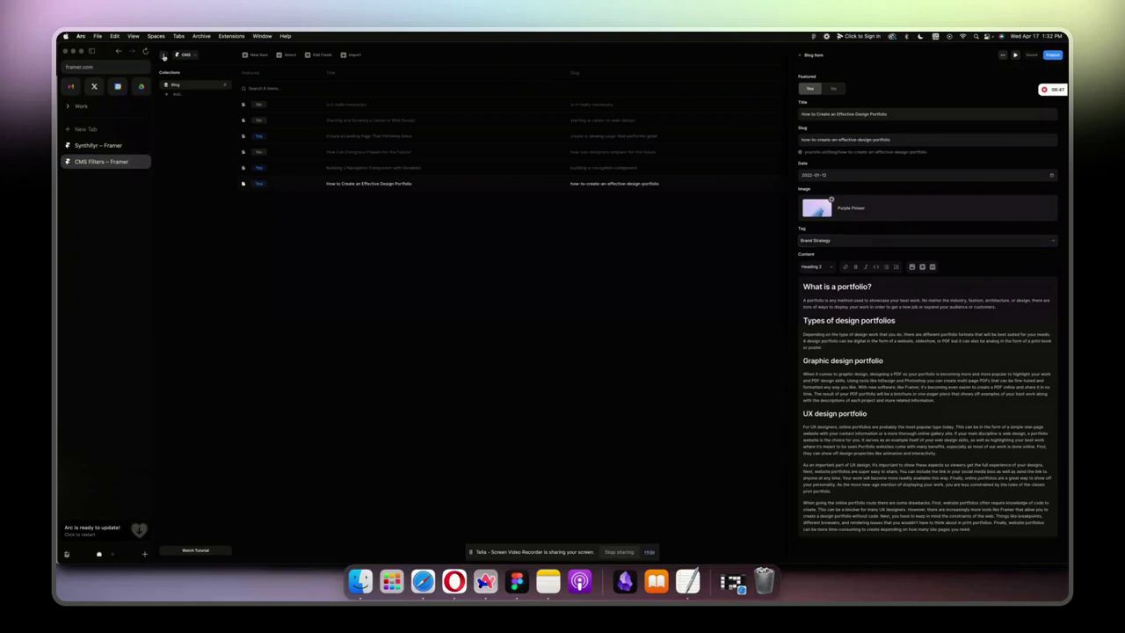
click(173, 54)
click(618, 251)
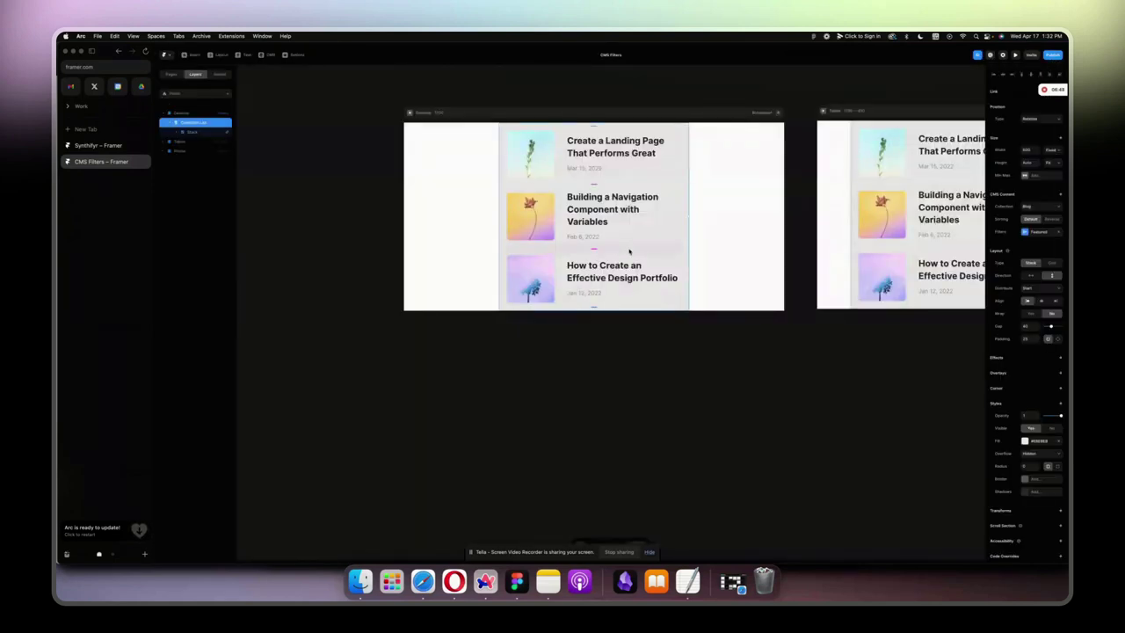
Step: Inspect the repeating card's layout settings, then reselect the featured Collection List
click(204, 132)
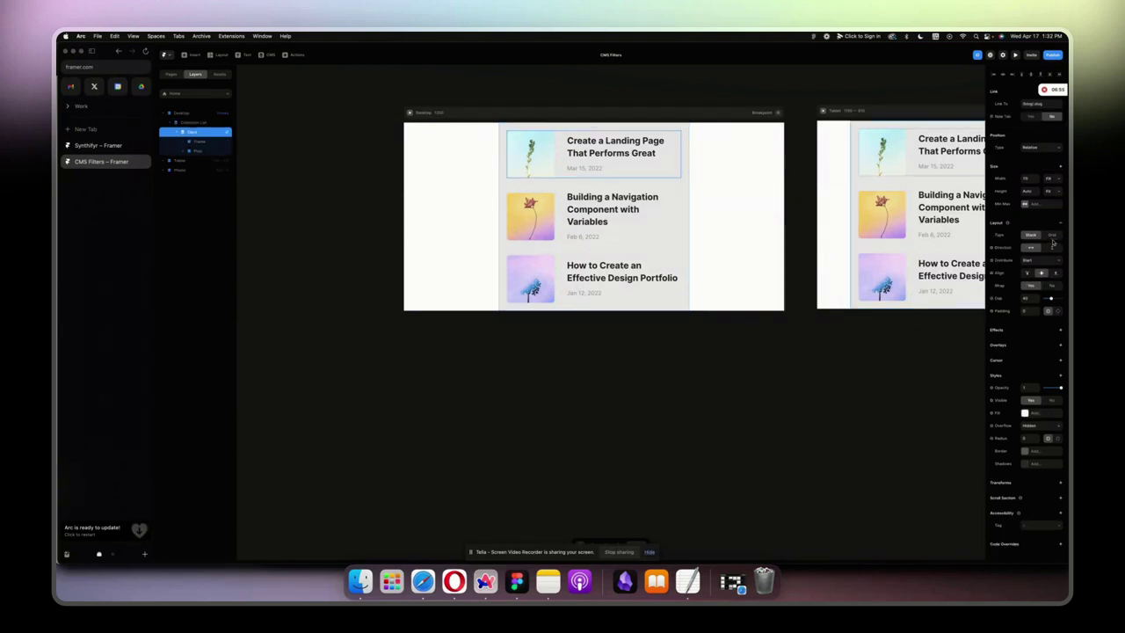
click(182, 123)
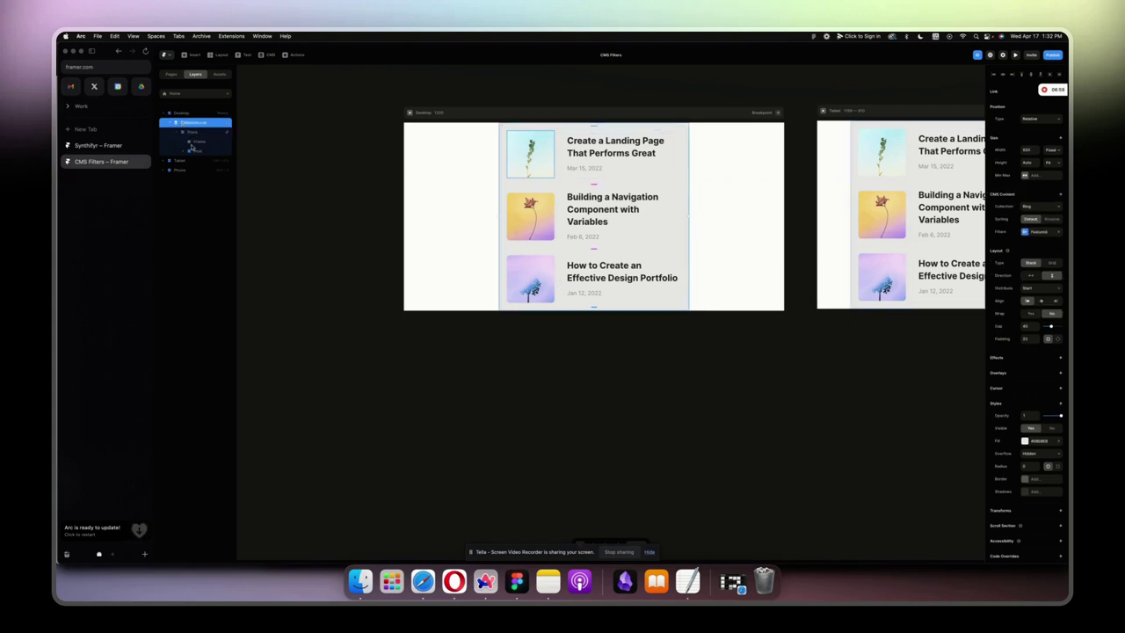
click(193, 132)
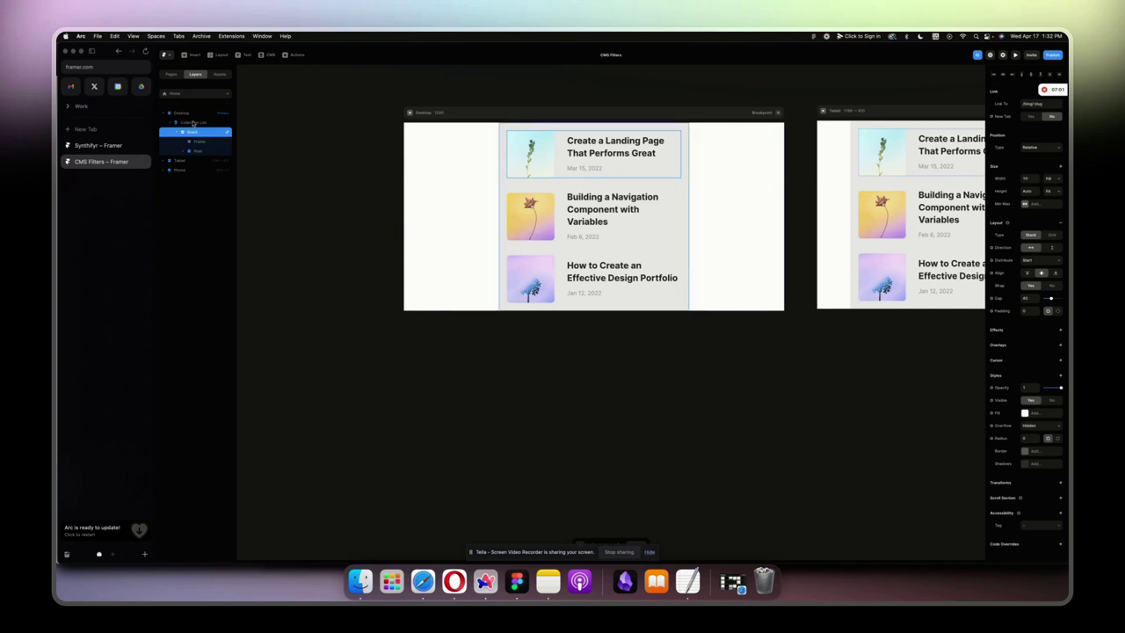
click(192, 123)
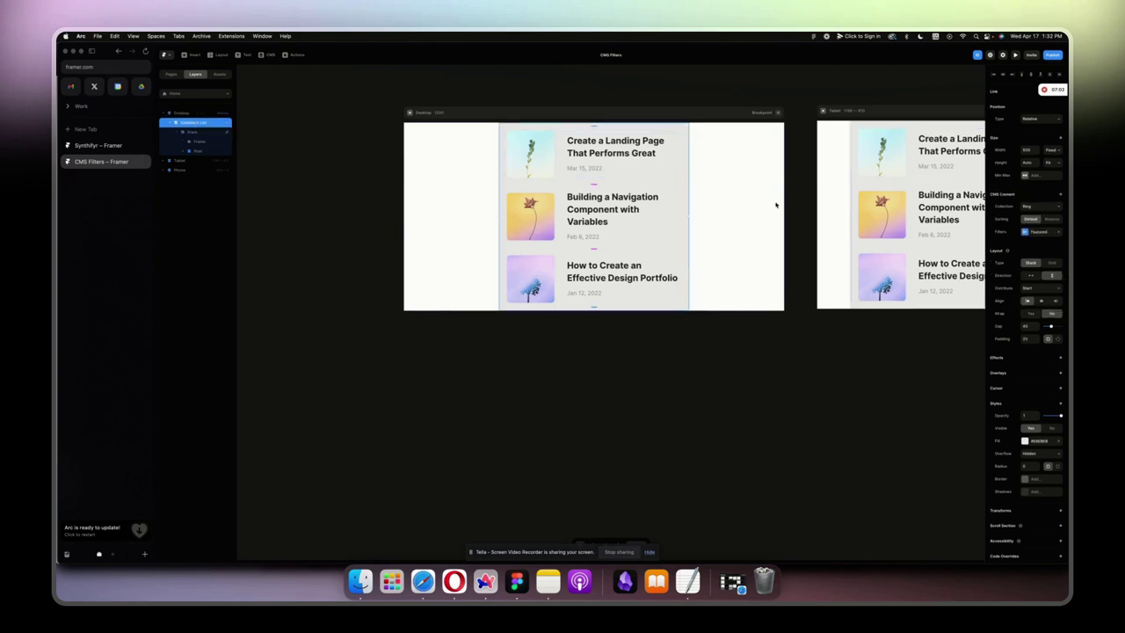
Step: Lay the three blog cards out in a one-row grid and set the list width to Fit
click(1030, 278)
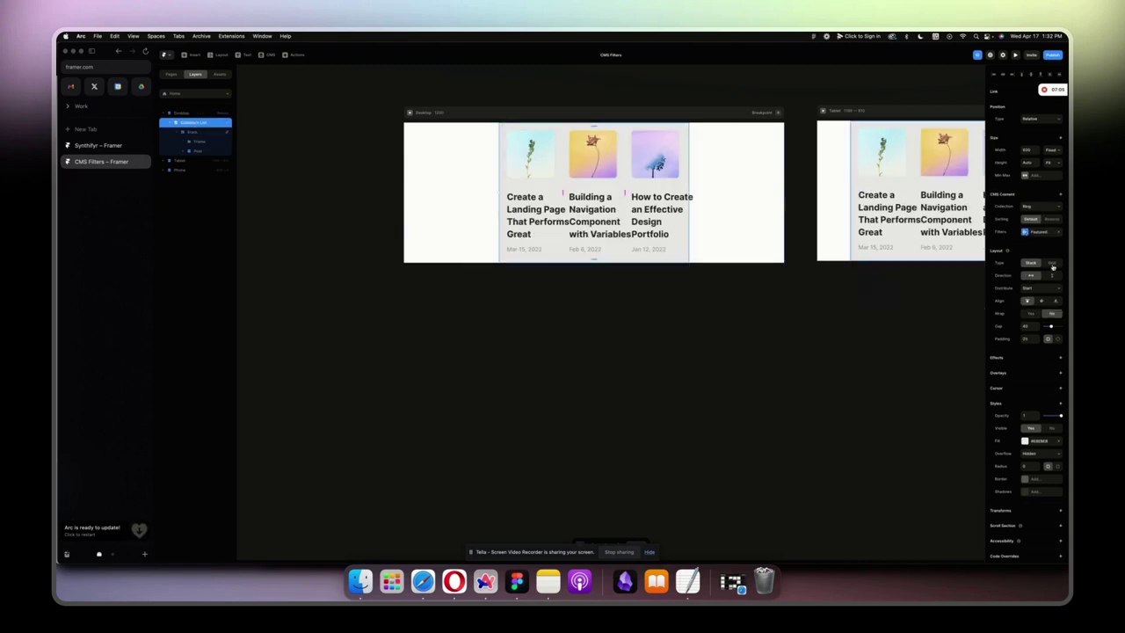
click(1052, 263)
click(1057, 278)
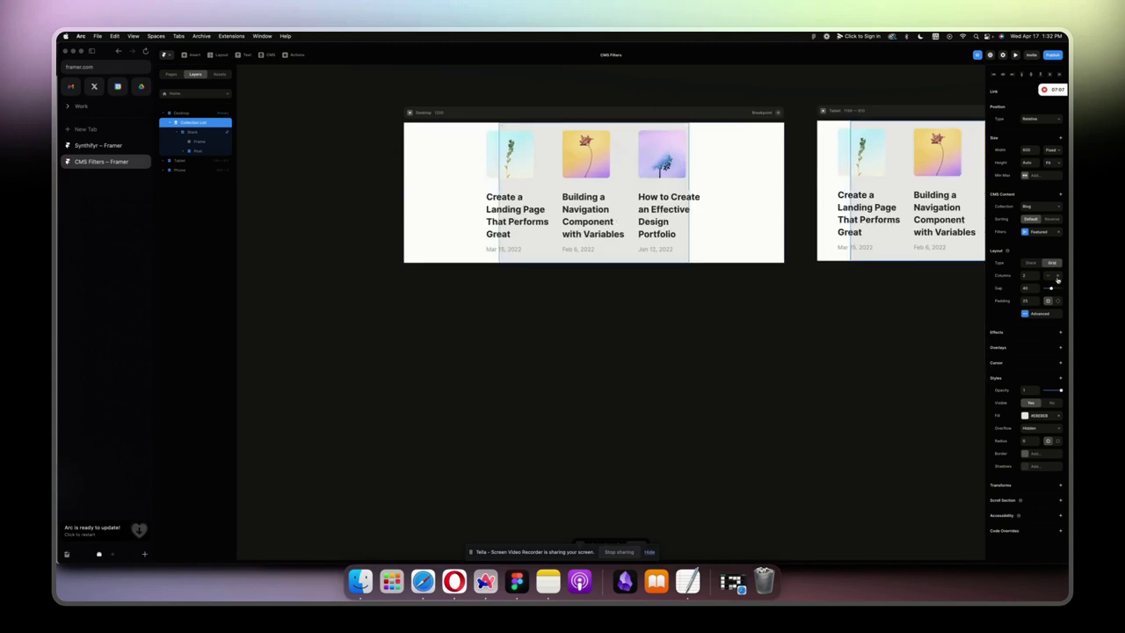
click(1056, 152)
click(1053, 175)
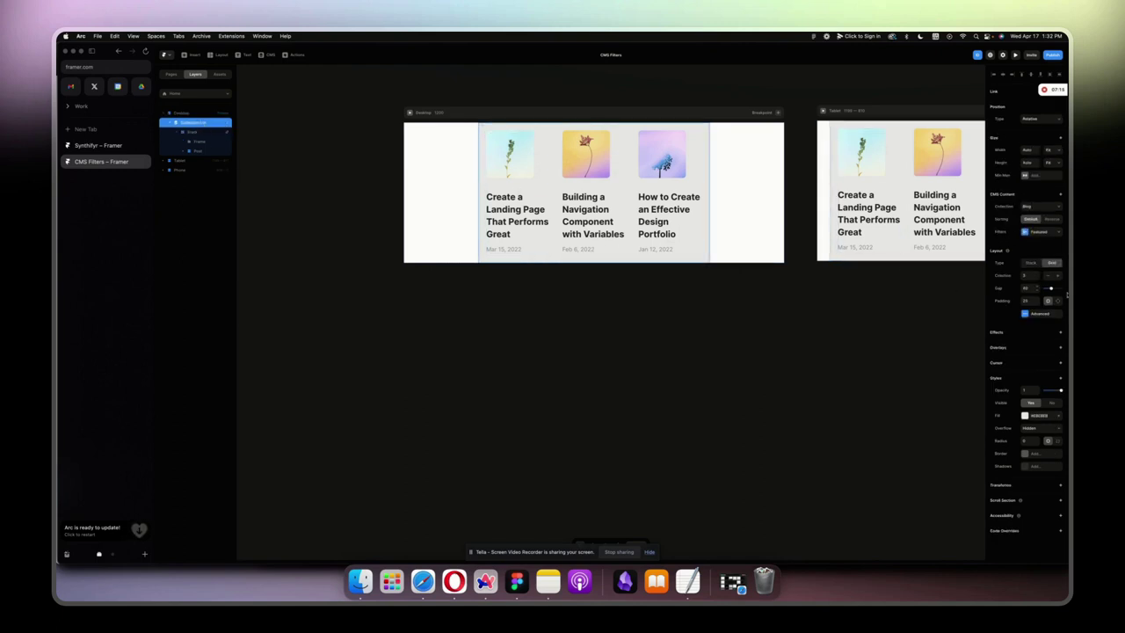
Step: Give the Collection List a #FFFFFF fill and the card stack about 20 padding
click(1024, 415)
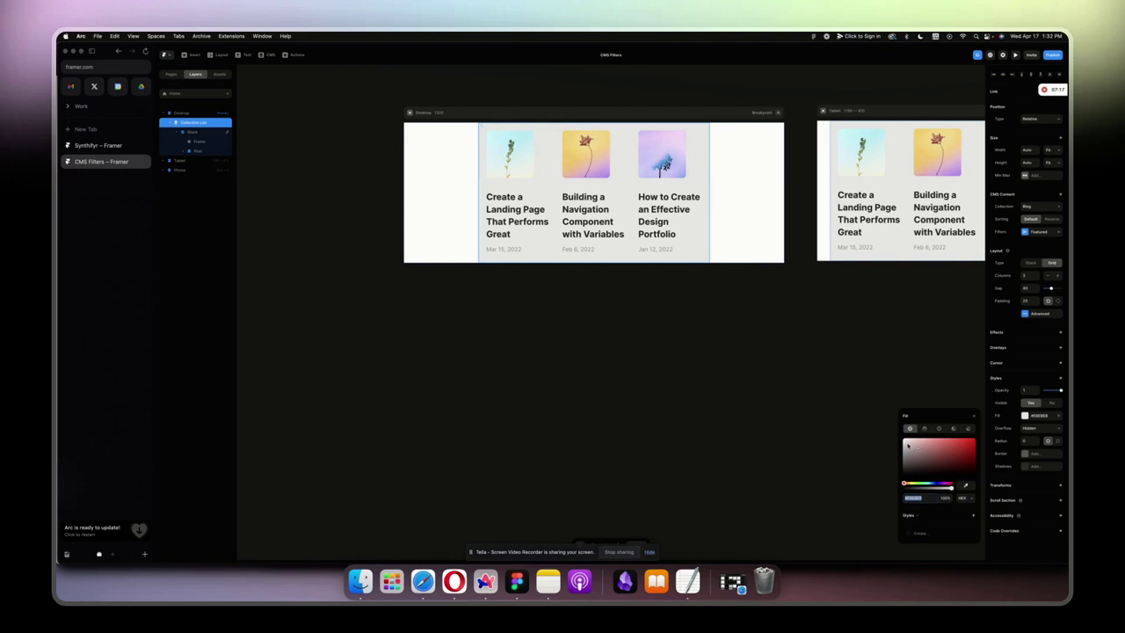
text(FFFFFF)
key(Return)
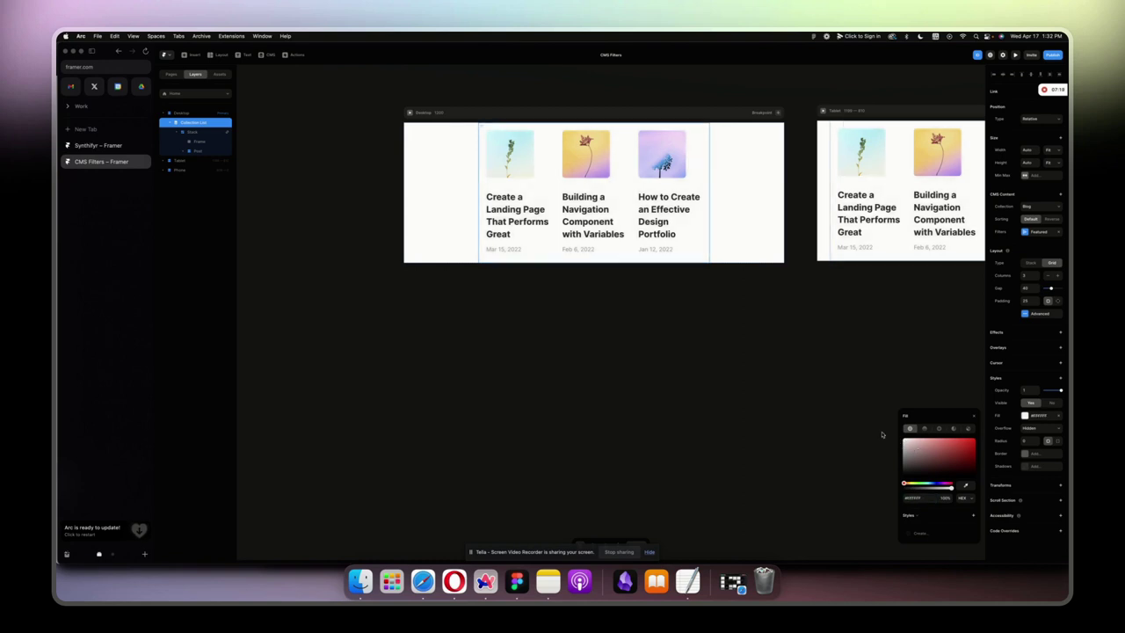
click(199, 131)
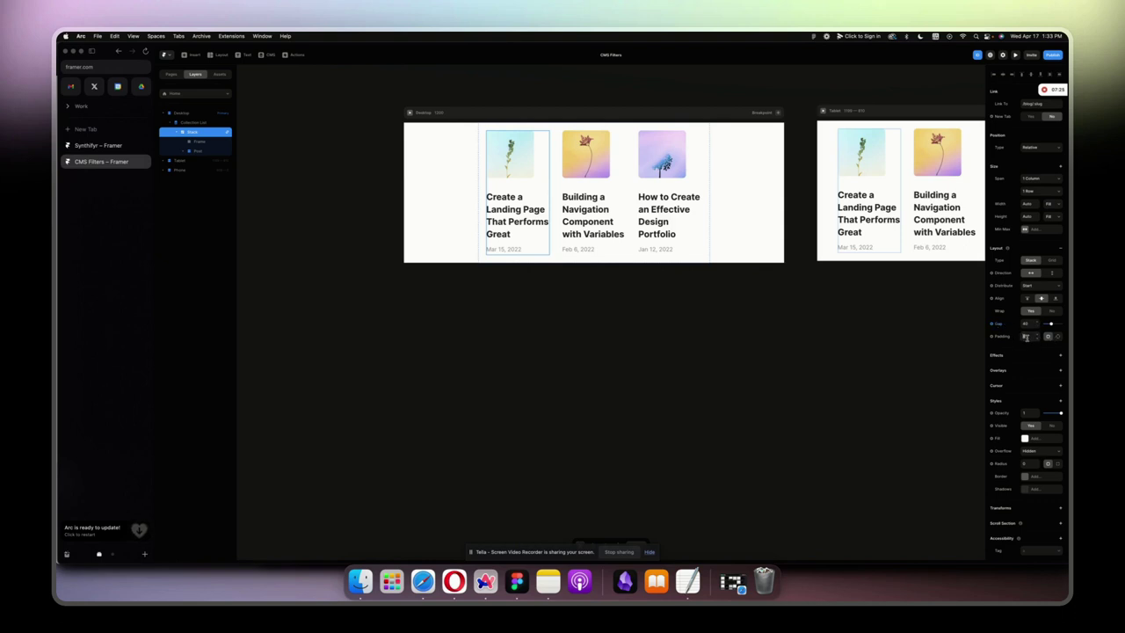
drag(1025, 338, 1035, 338)
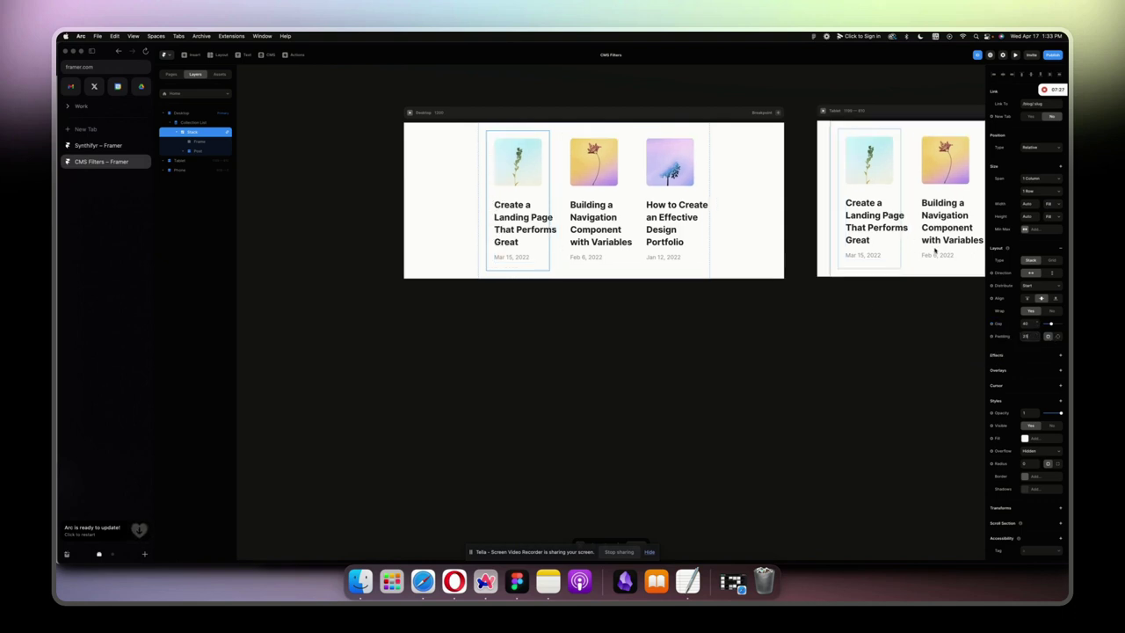
Step: Remove the text block's minimum width, add a lowered card Min Width, and stack cards vertically
click(197, 151)
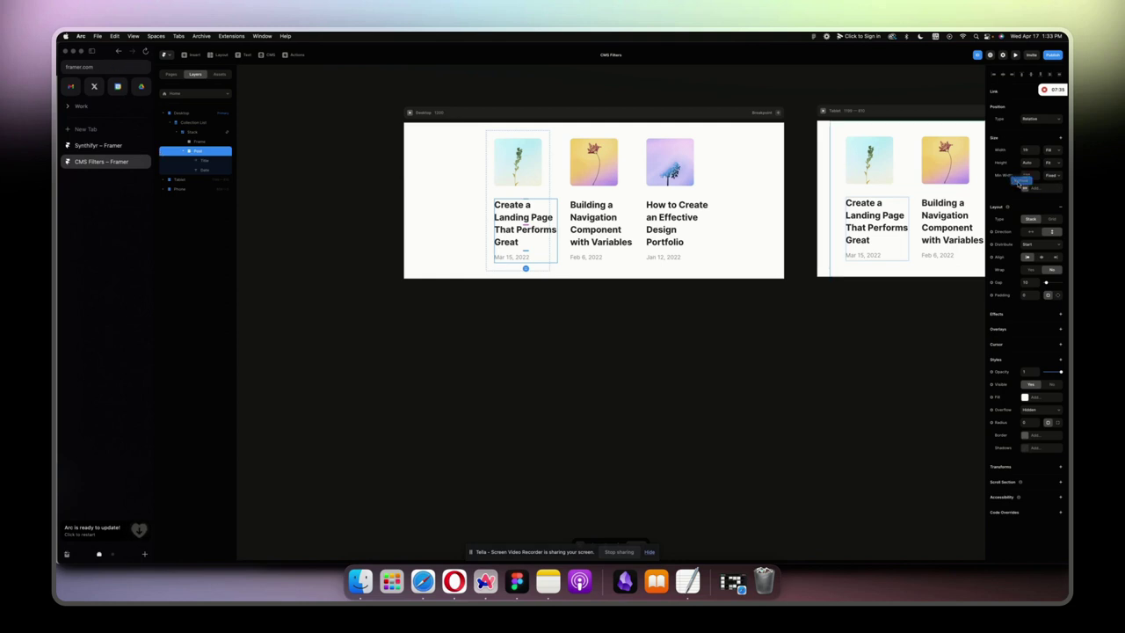
click(1020, 182)
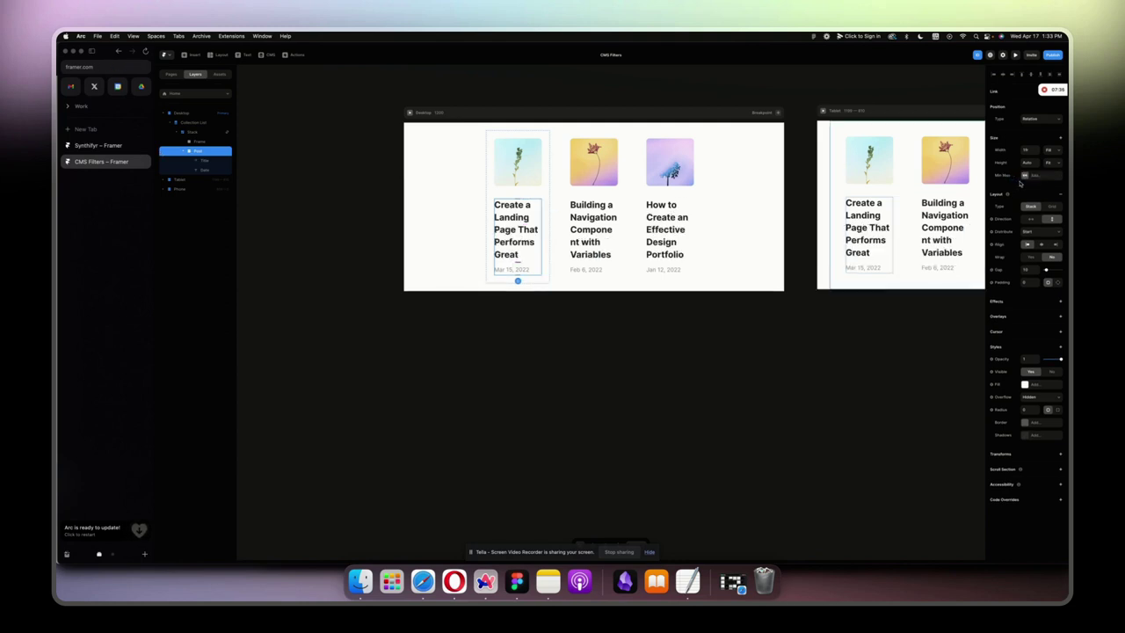
click(203, 162)
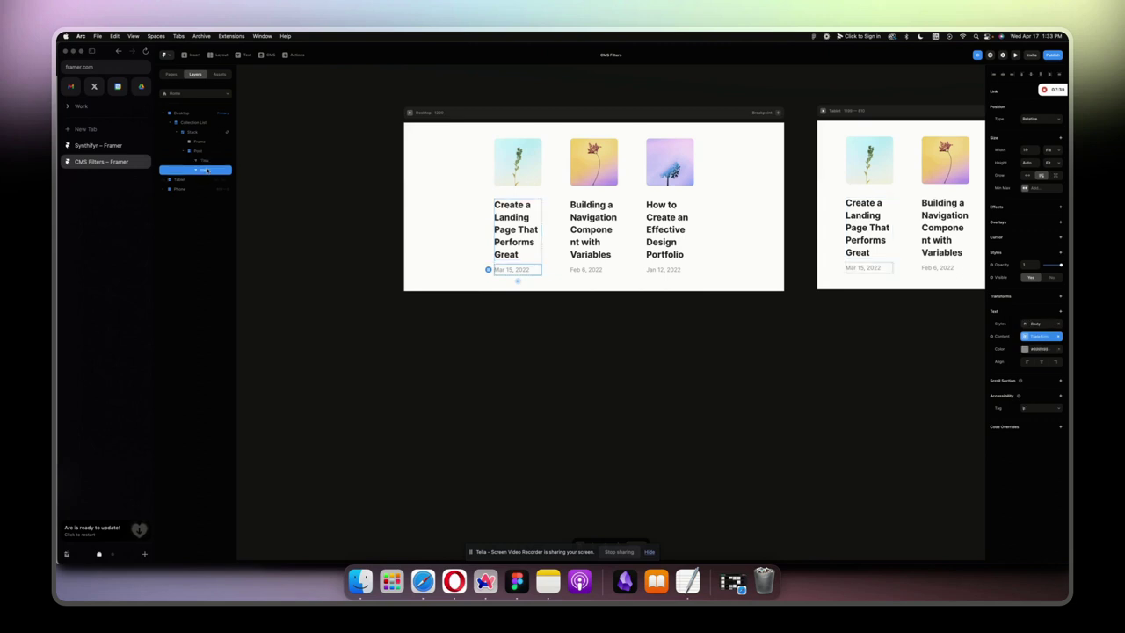
click(195, 132)
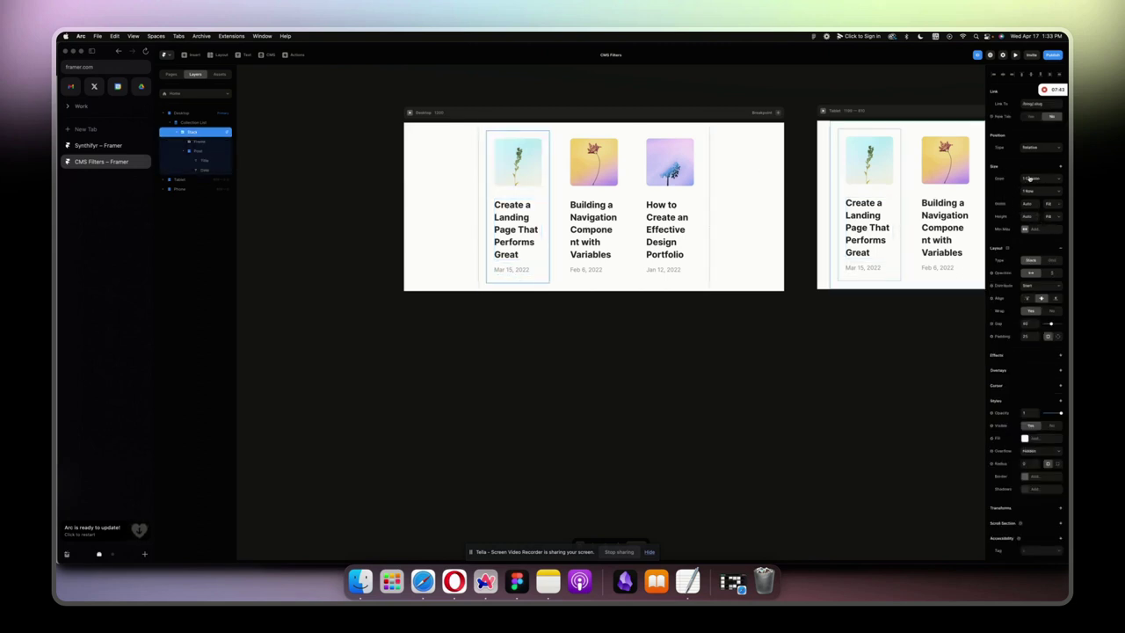
click(1059, 166)
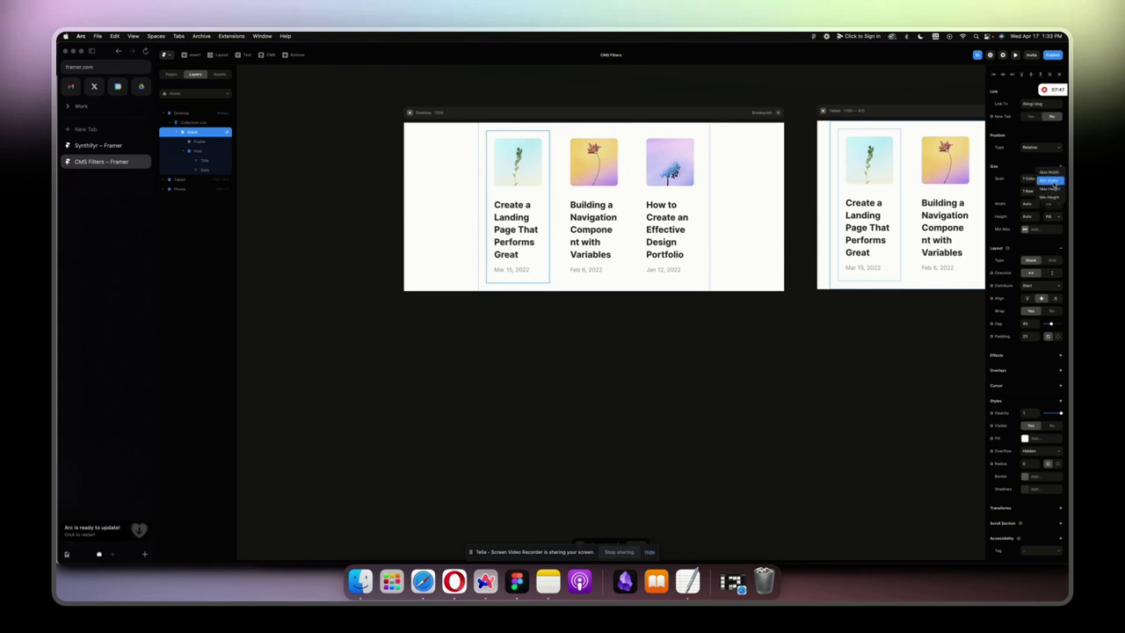
click(1052, 181)
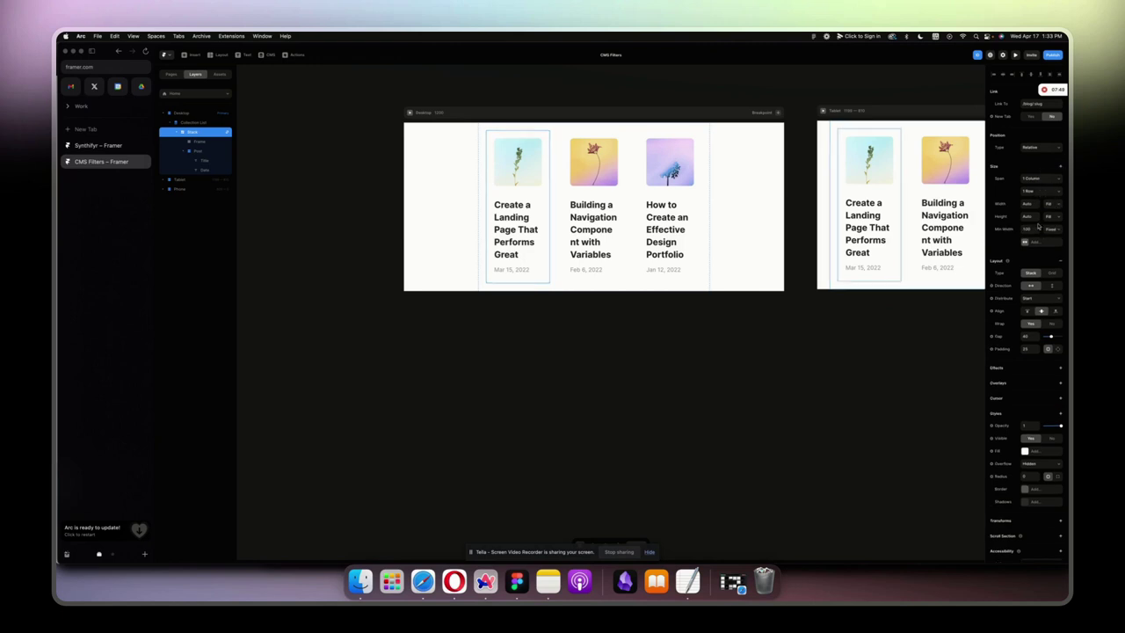
text(0)
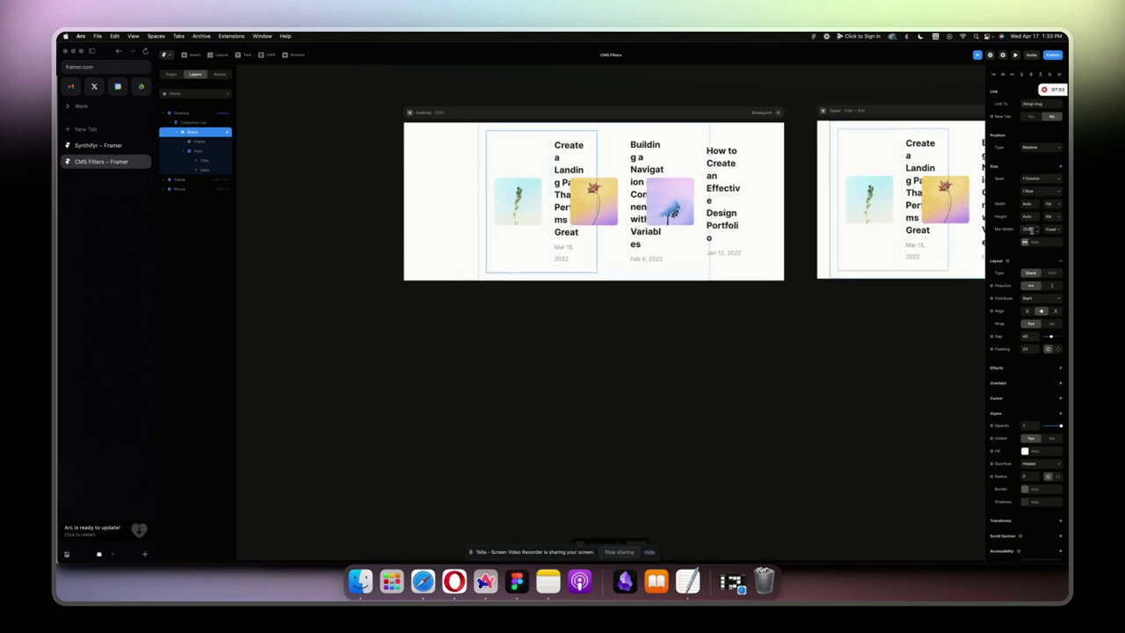
key(shift+Down)
key(shift+Down)
key(shift+Down)
key(shift+Down)
key(shift+Down)
key(shift+Down)
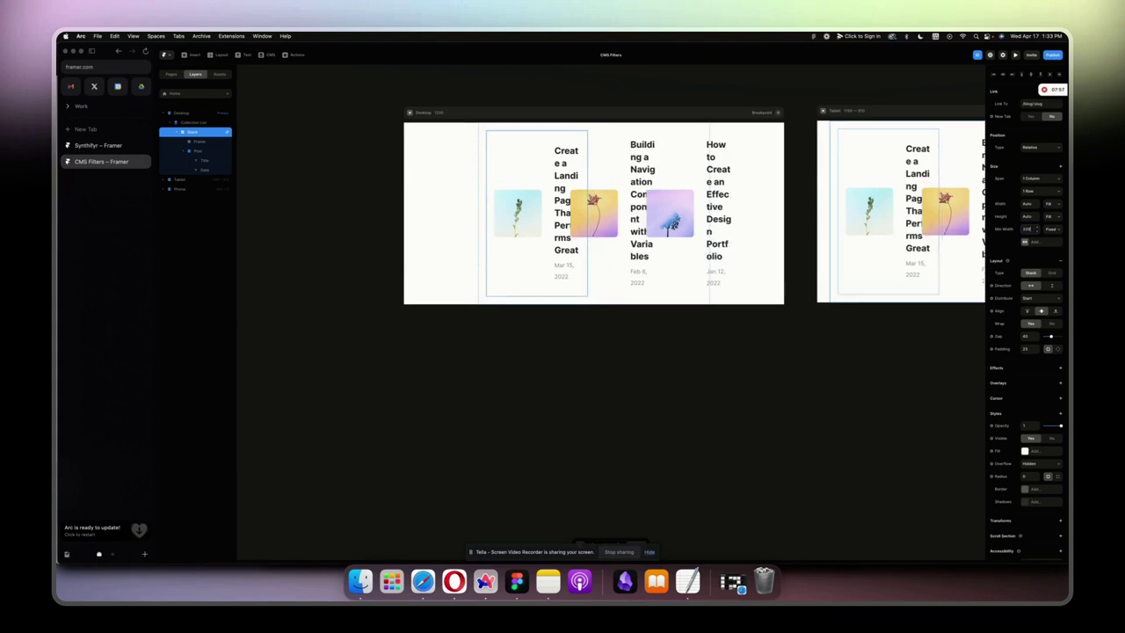
click(1052, 285)
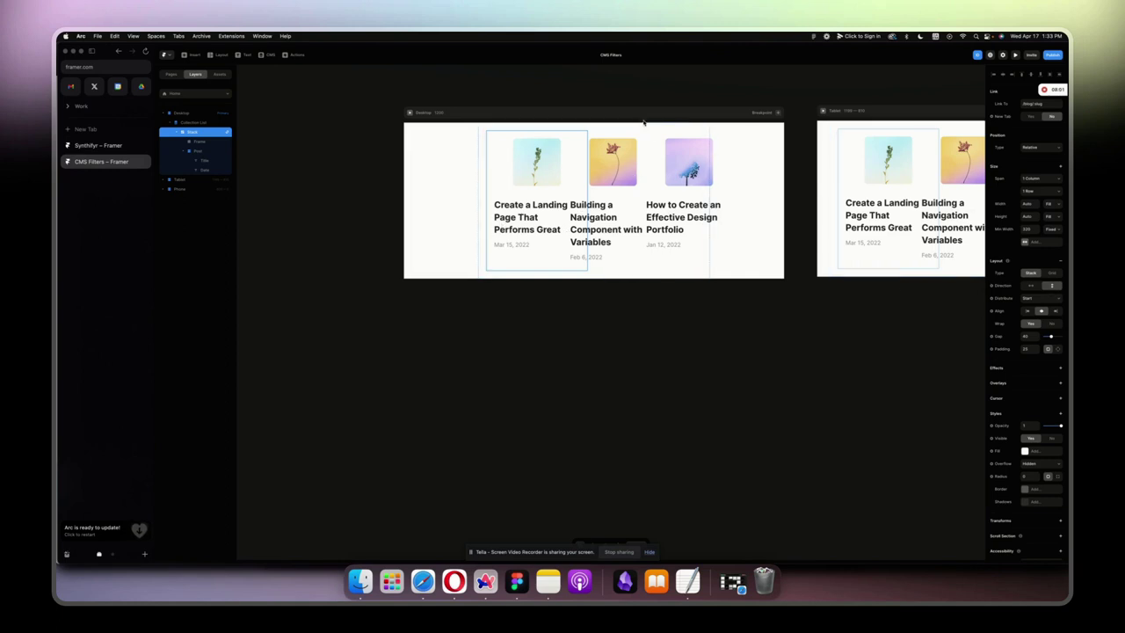
click(645, 130)
Step: Set both the Collection List width and the card image frame width to Fill
click(1048, 150)
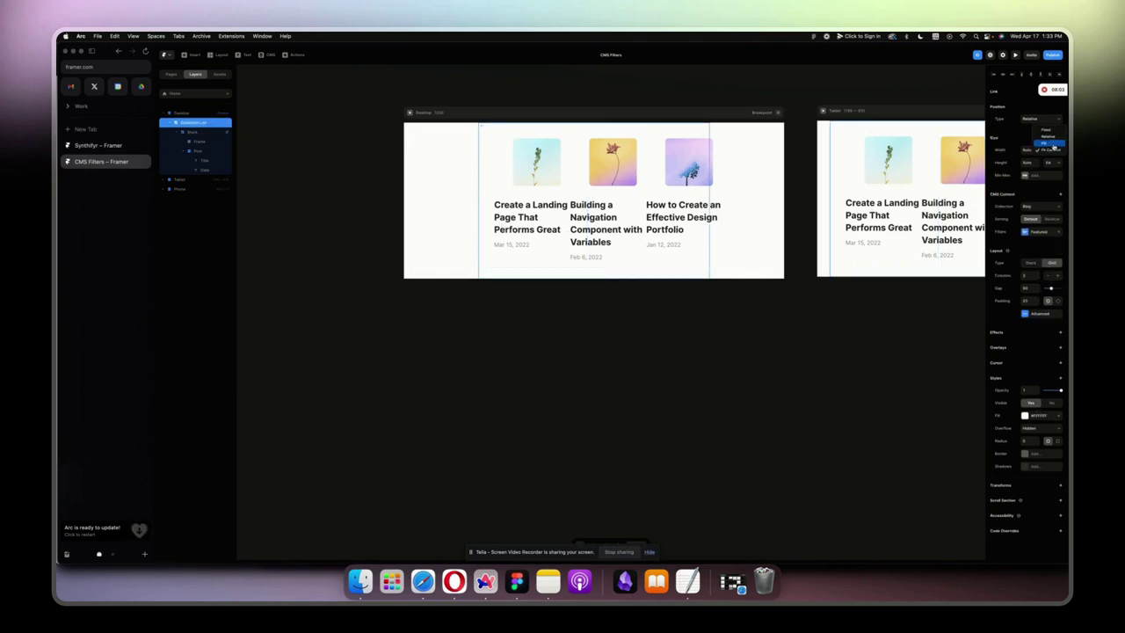
click(1053, 145)
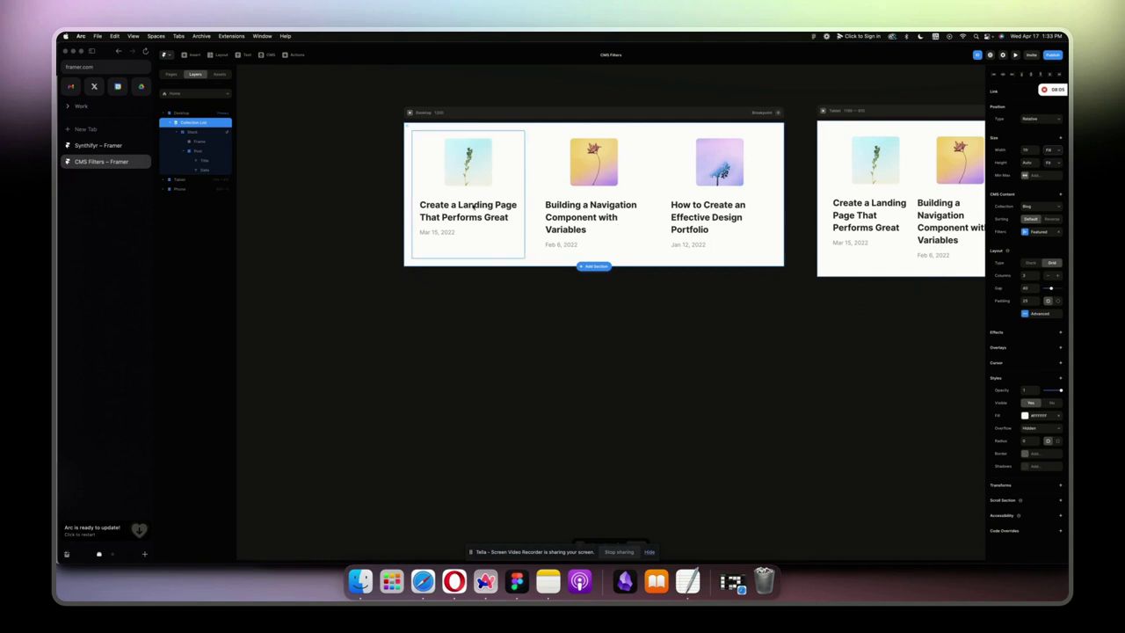
click(503, 193)
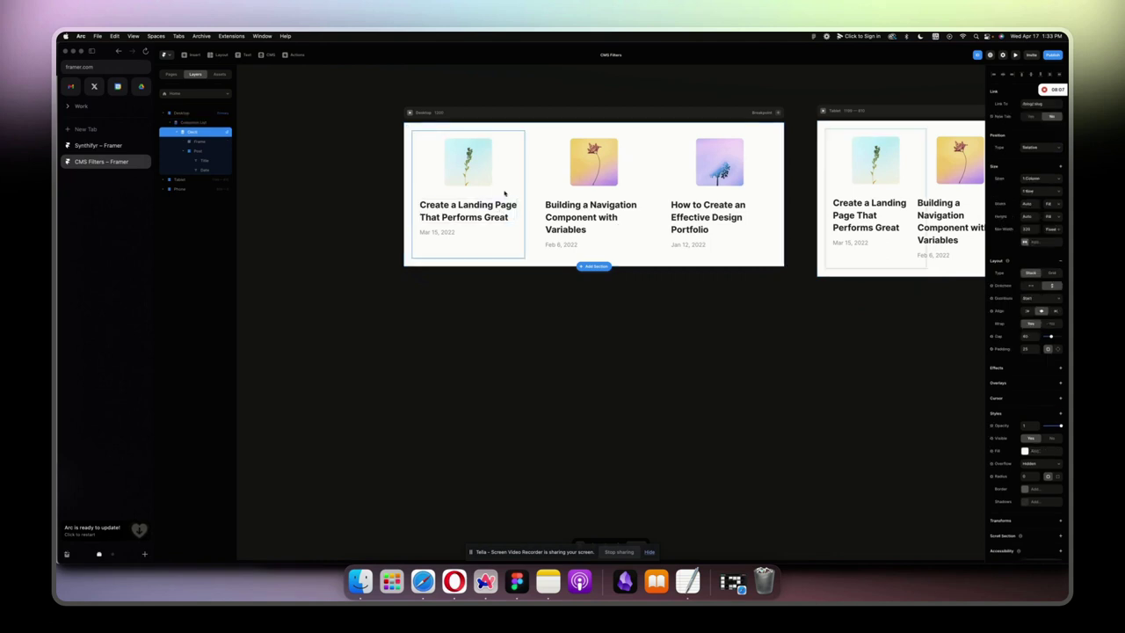
click(471, 167)
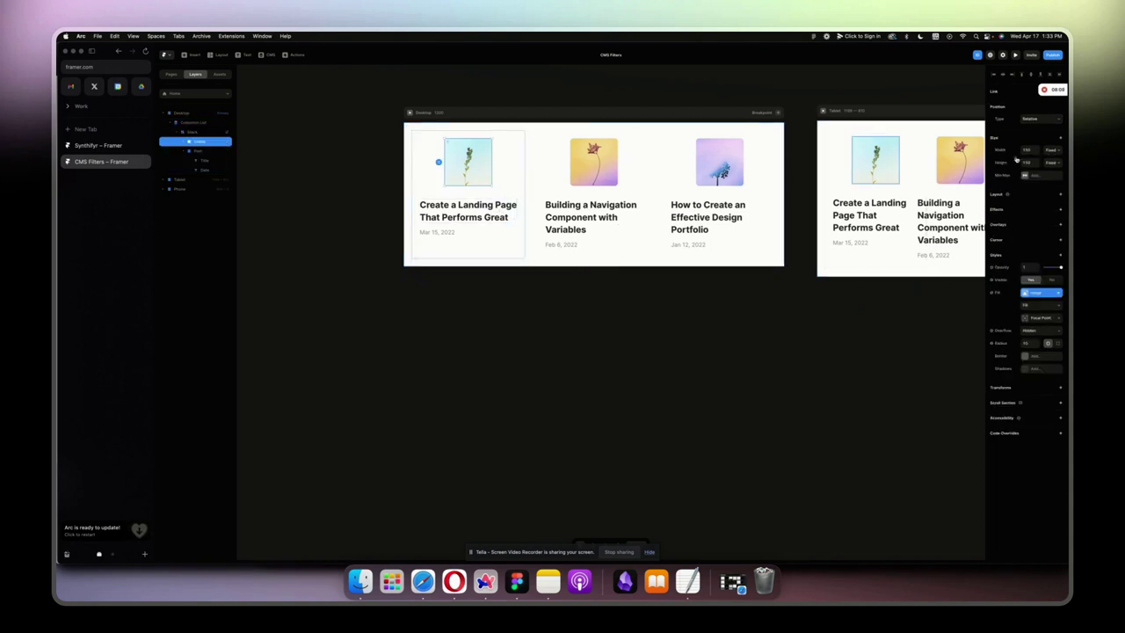
click(1055, 151)
click(1046, 164)
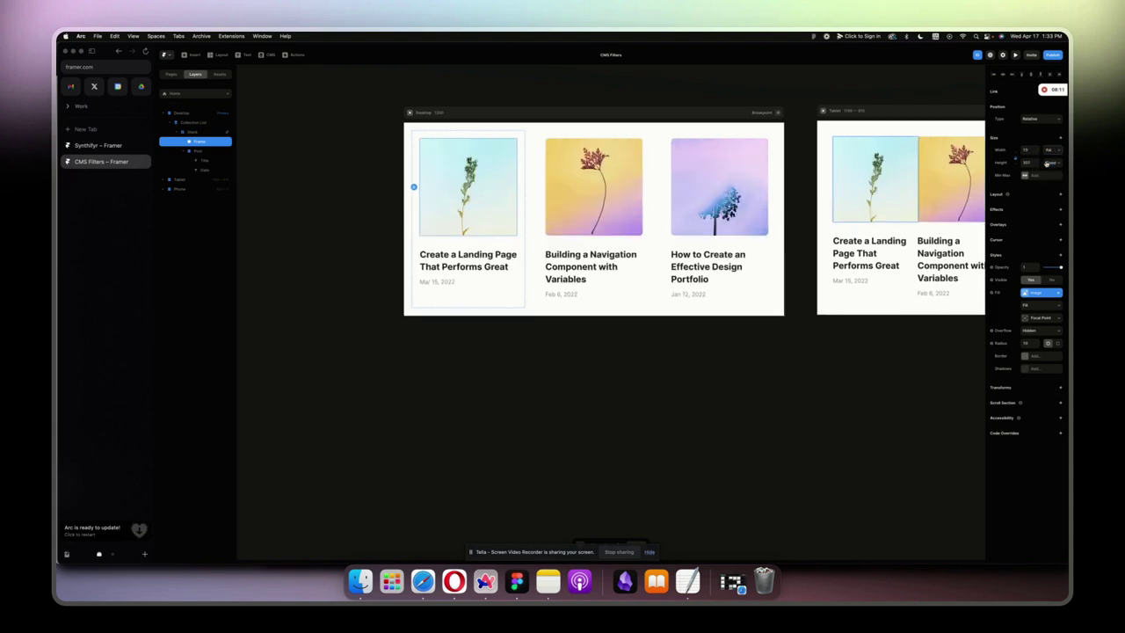
click(460, 305)
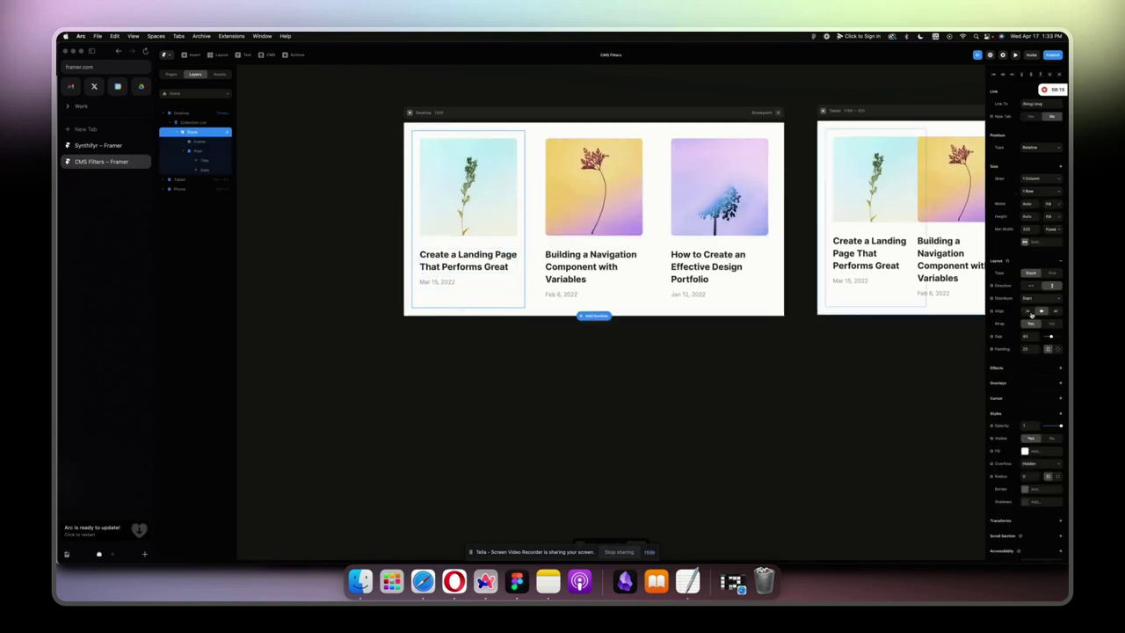
Step: Give the card stacks a light grey fill, a near-white solid border and 20 radius
click(1025, 451)
drag(904, 479, 903, 455)
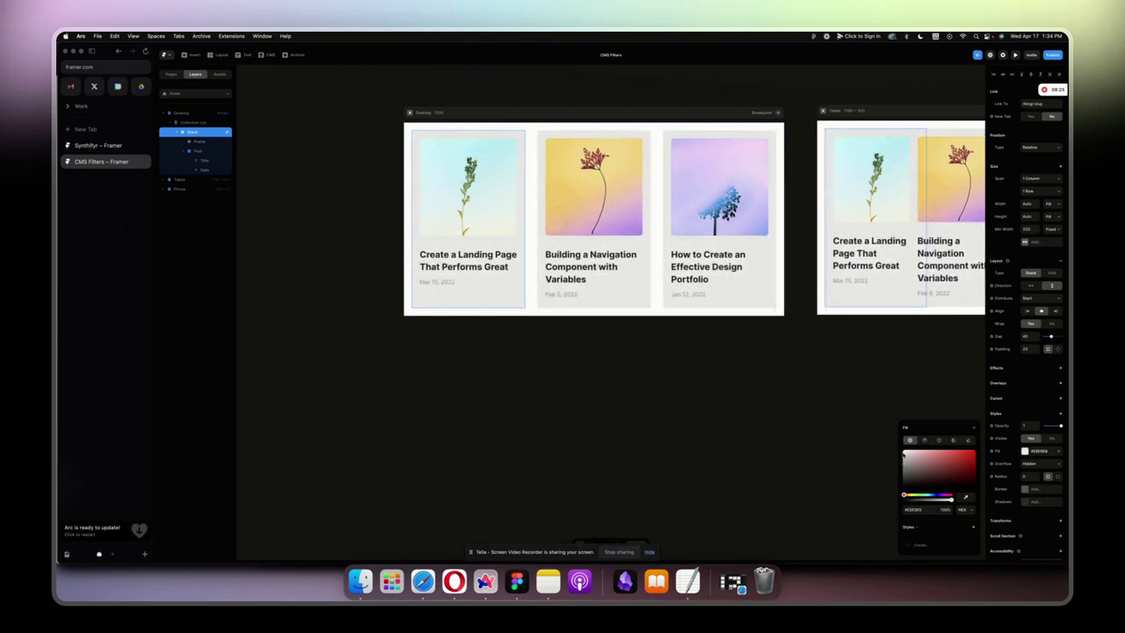
drag(903, 455, 904, 453)
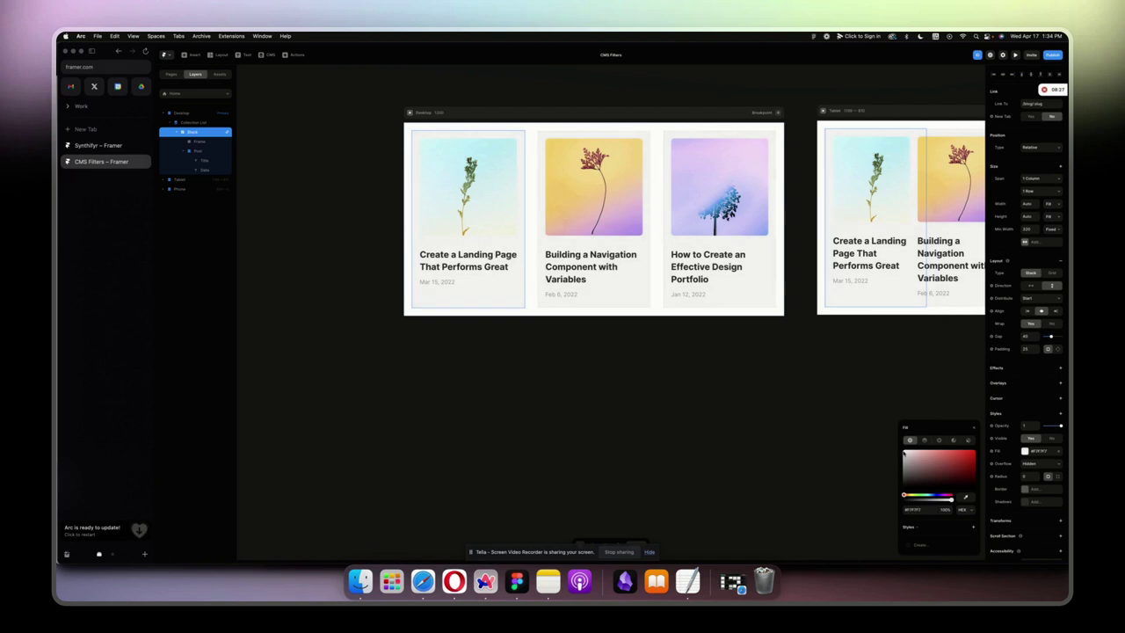
click(1038, 490)
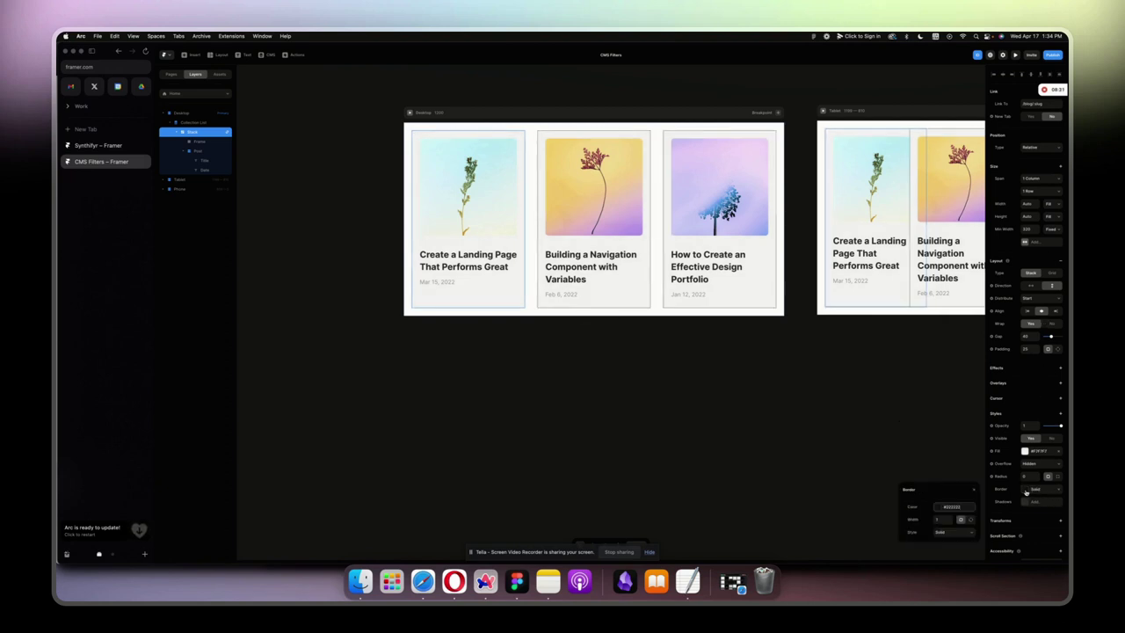
click(935, 507)
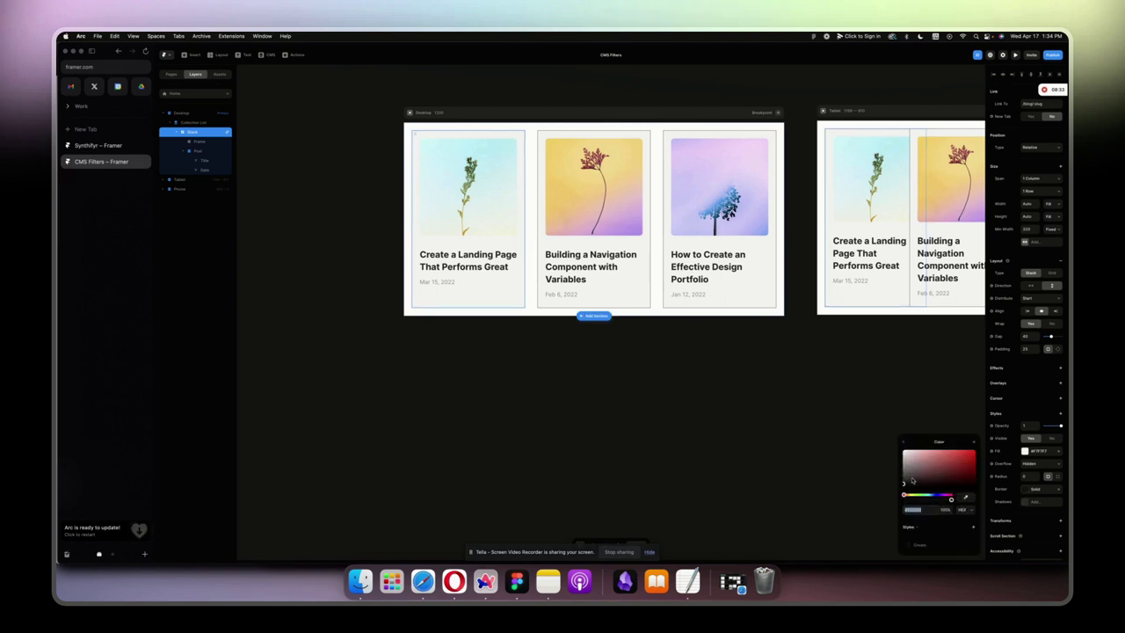
drag(912, 481, 903, 451)
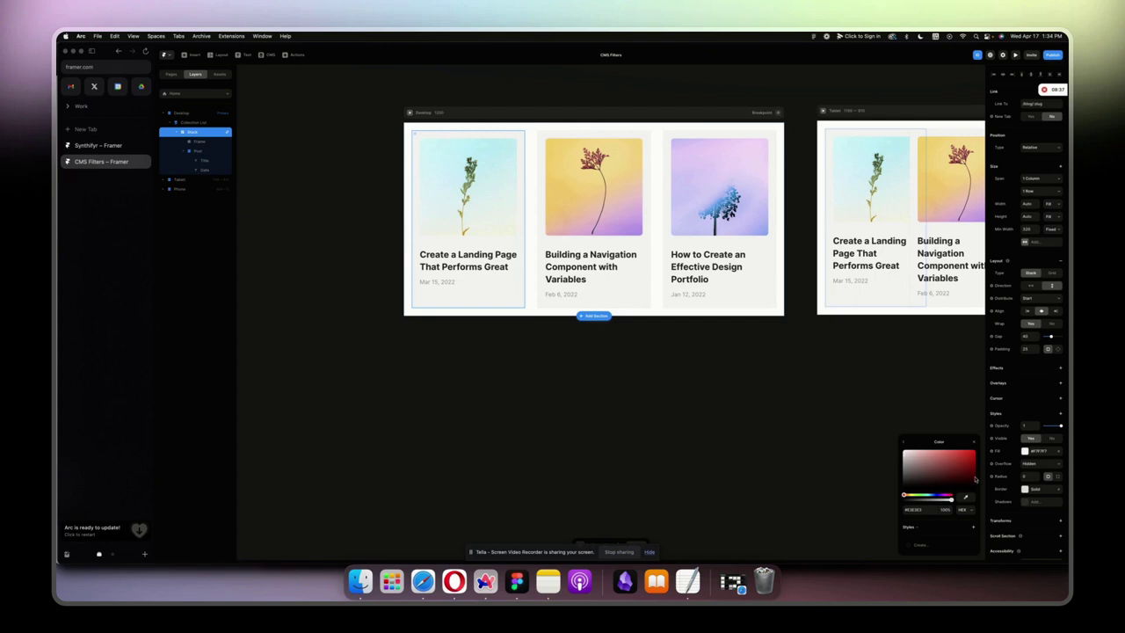
click(1026, 476)
text(20)
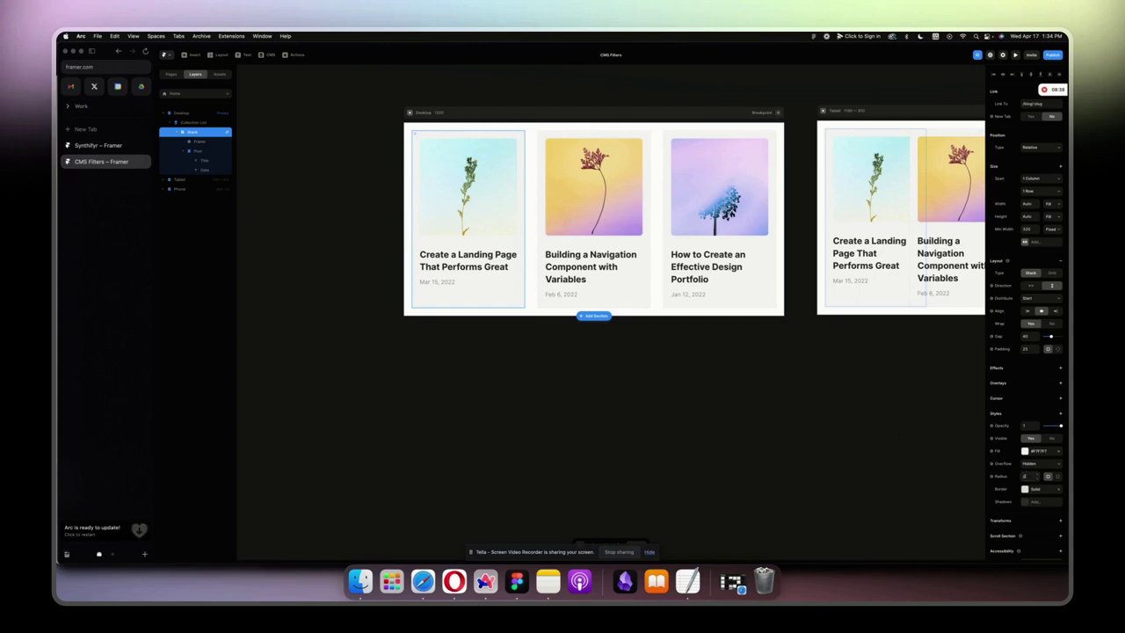
Step: Duplicate the card Collection List into a second grid inside the Desktop frame
click(578, 450)
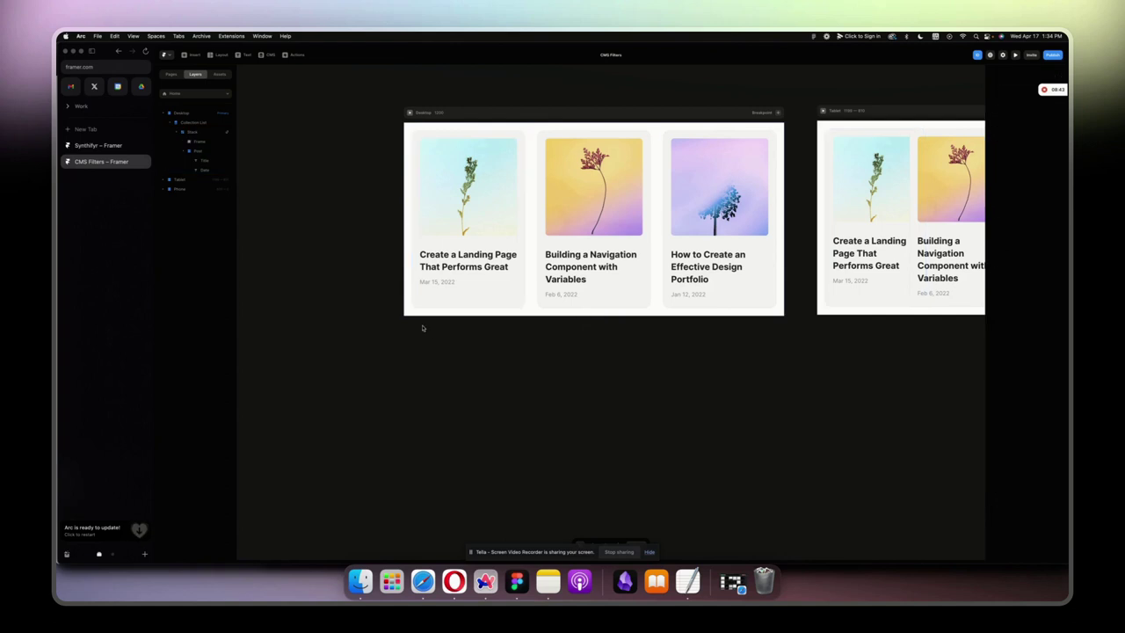
click(530, 195)
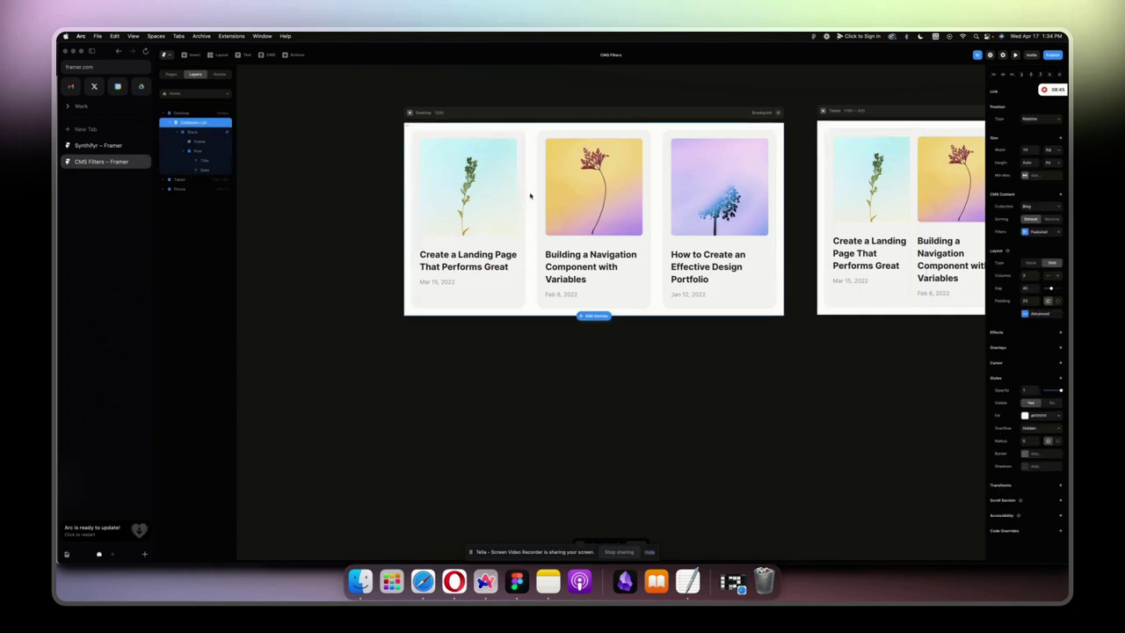
drag(198, 122, 196, 126)
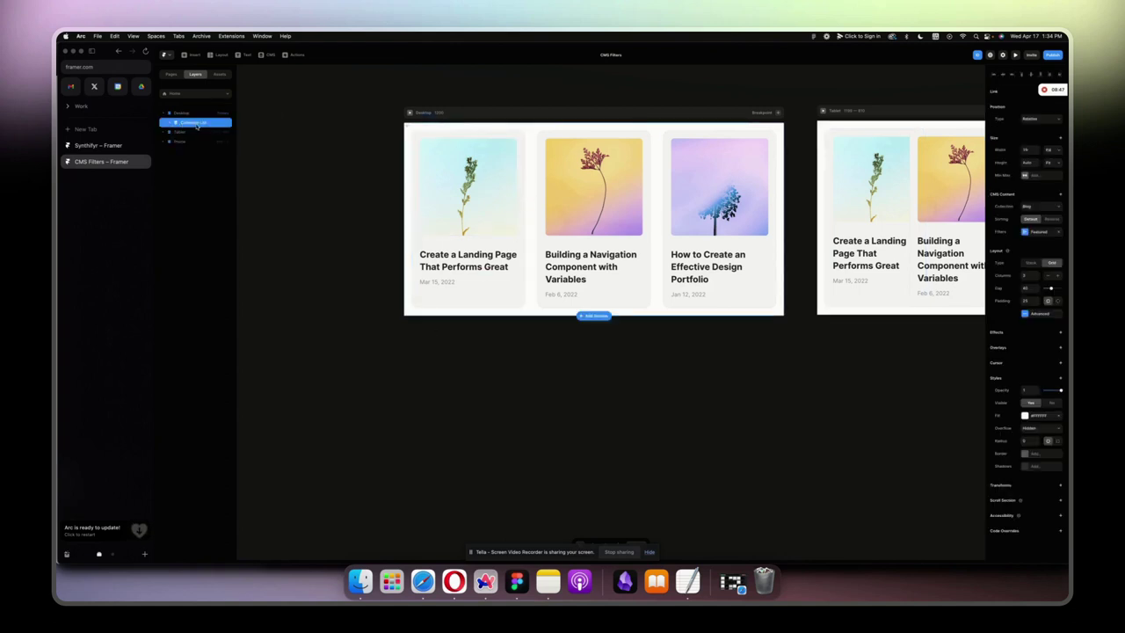
key(super+z)
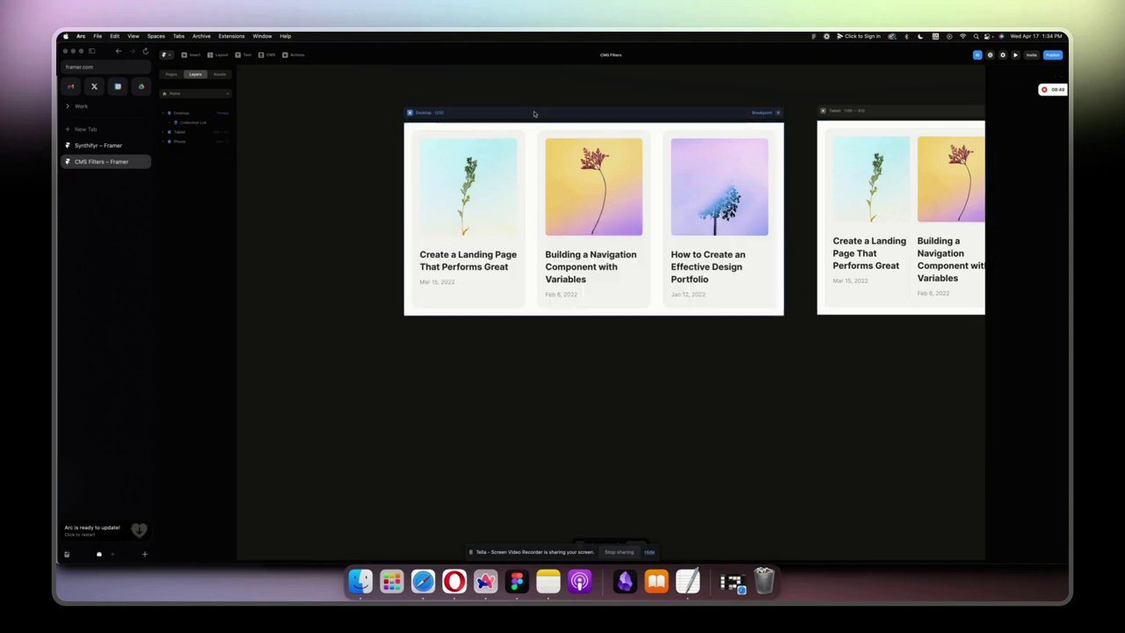
key(super+v)
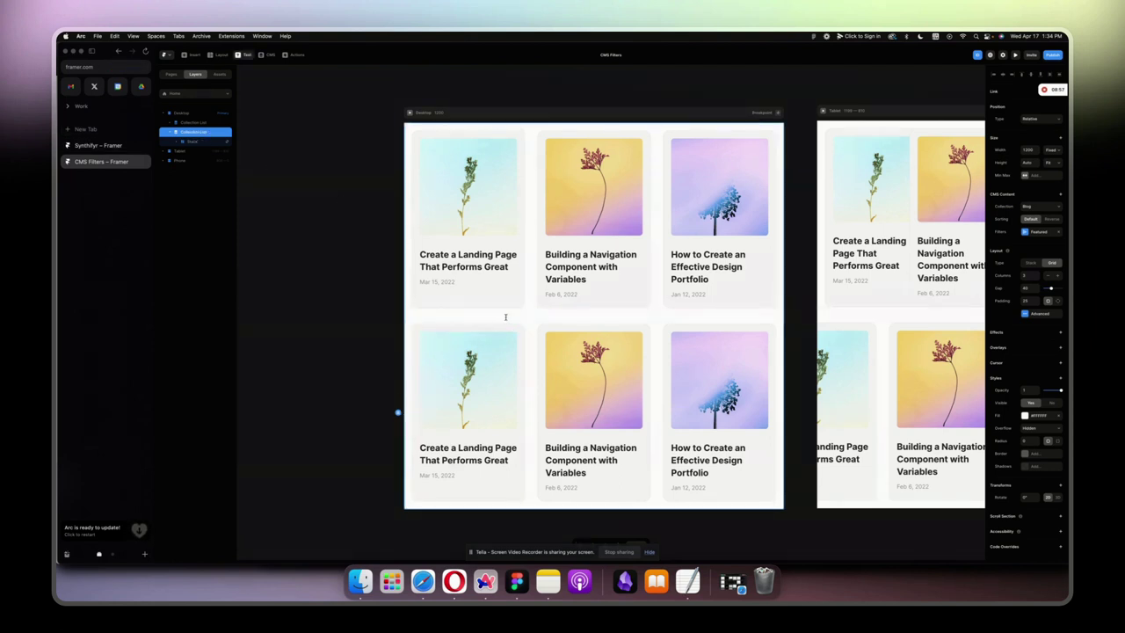
Step: Add a DESIGN text layer and move it below the first collection list in Layers
click(539, 324)
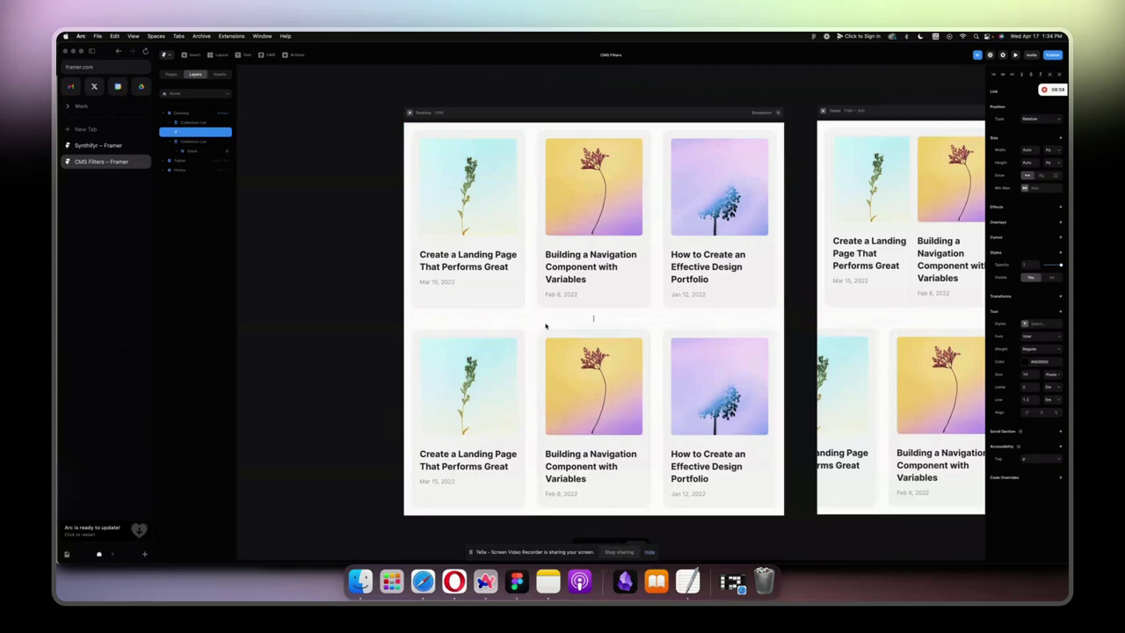
text(DESIGN)
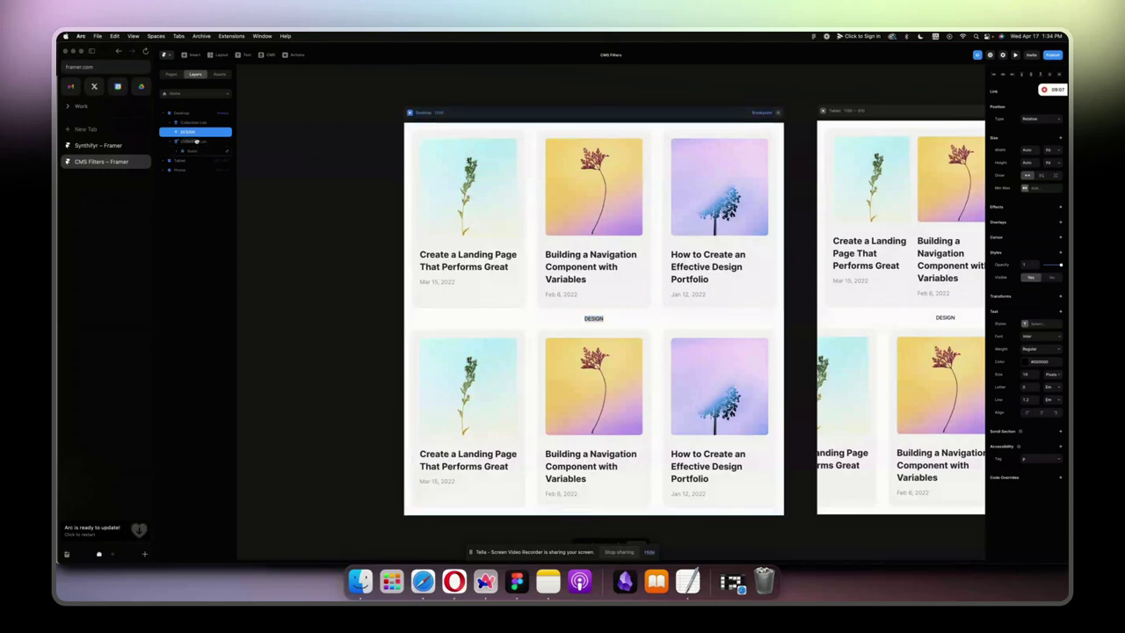
mouse_move(195, 140)
mouse_down()
mouse_move(199, 164)
mouse_move(195, 141)
mouse_up()
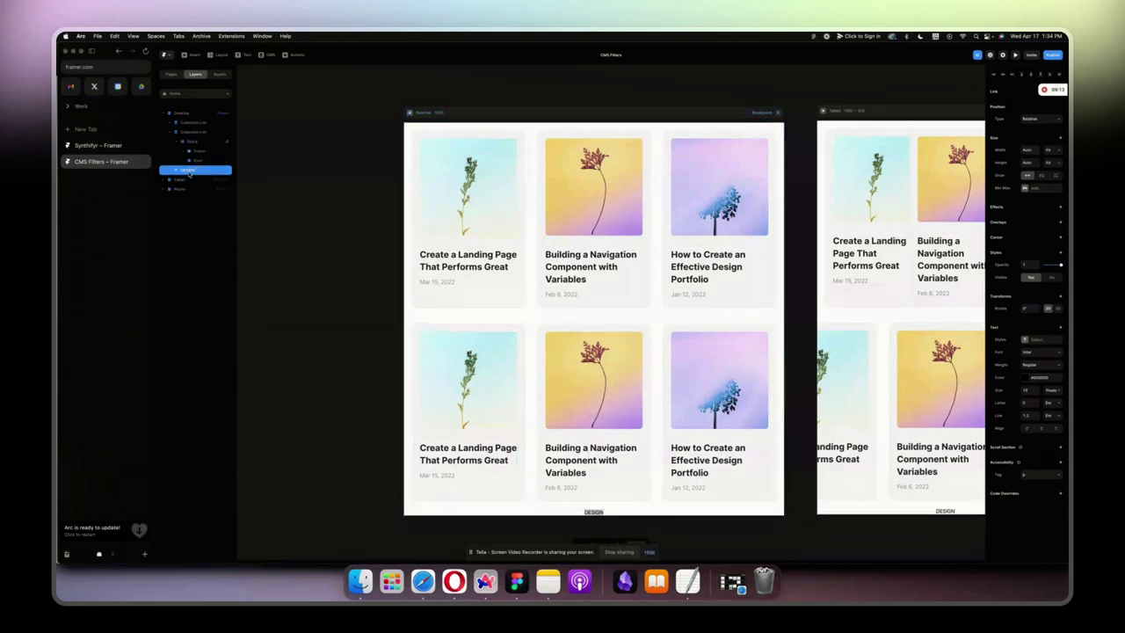
Step: Place DESIGN between the grids and wrap it with the second grid in a stack
drag(195, 170, 204, 139)
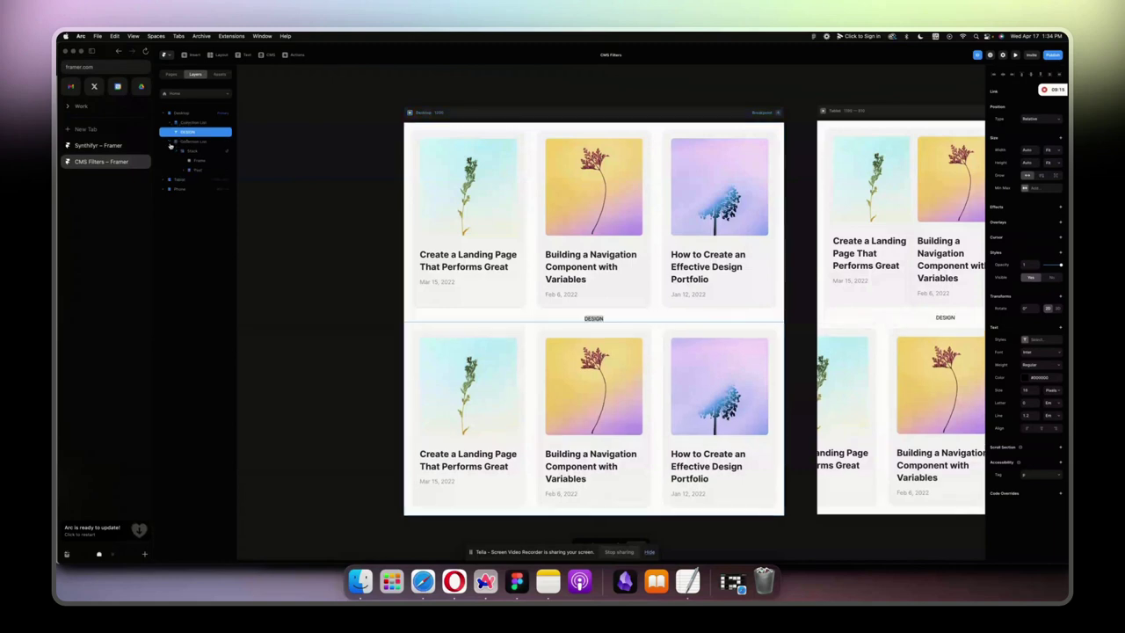
right_click(206, 141)
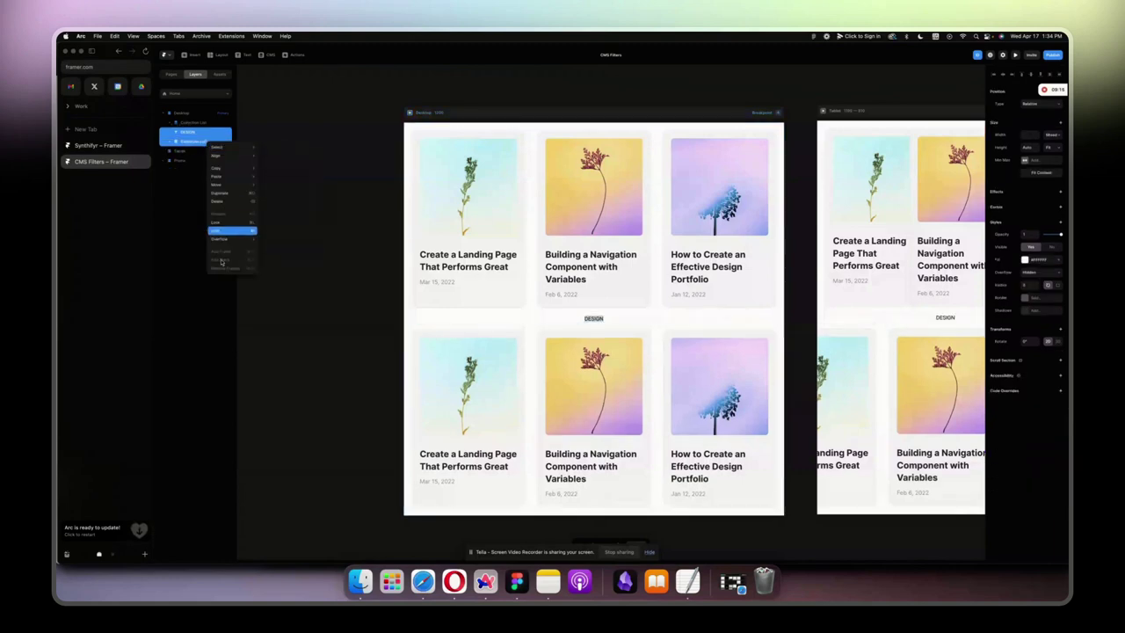
click(222, 211)
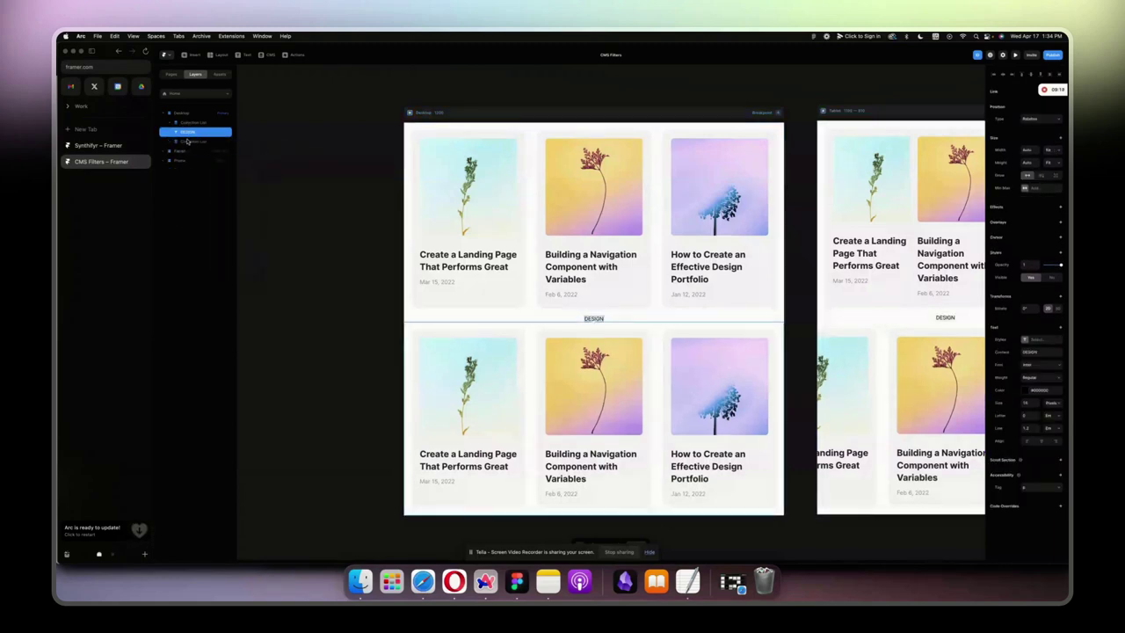
right_click(191, 142)
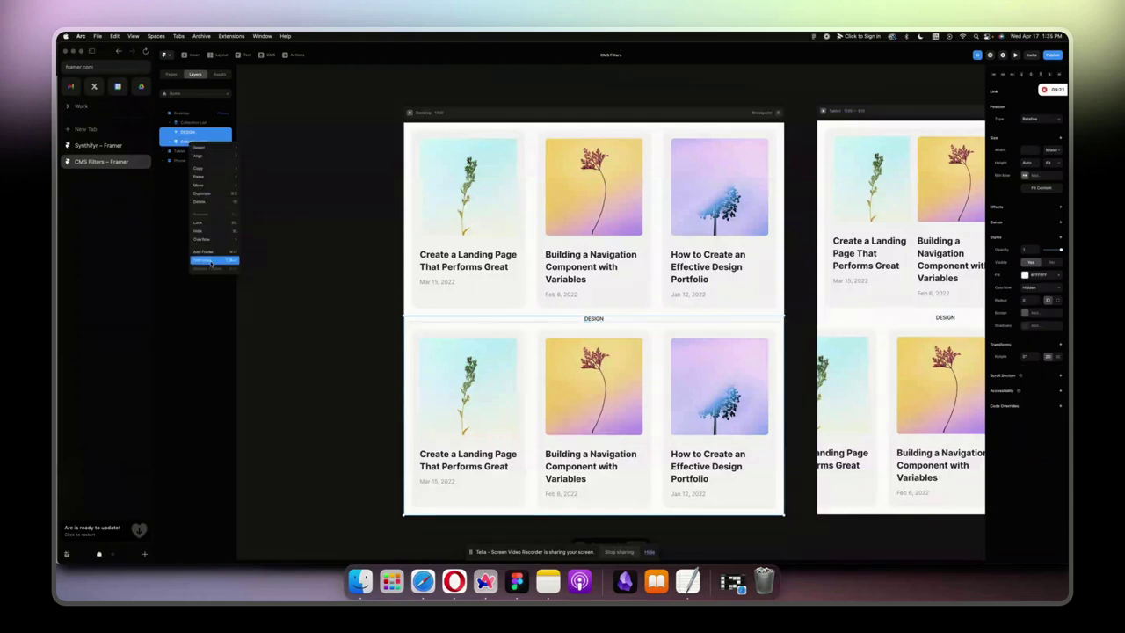
click(211, 260)
Step: Make DESIGN size 32 and Bold, and set the stack's height to Fit
click(193, 140)
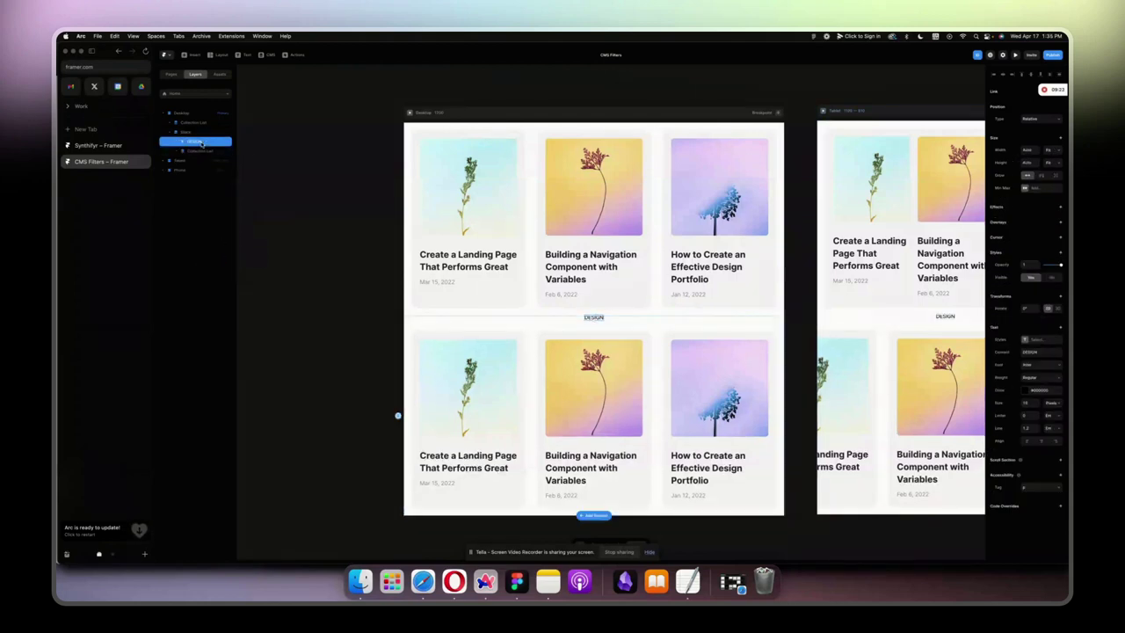
text(32)
key(Return)
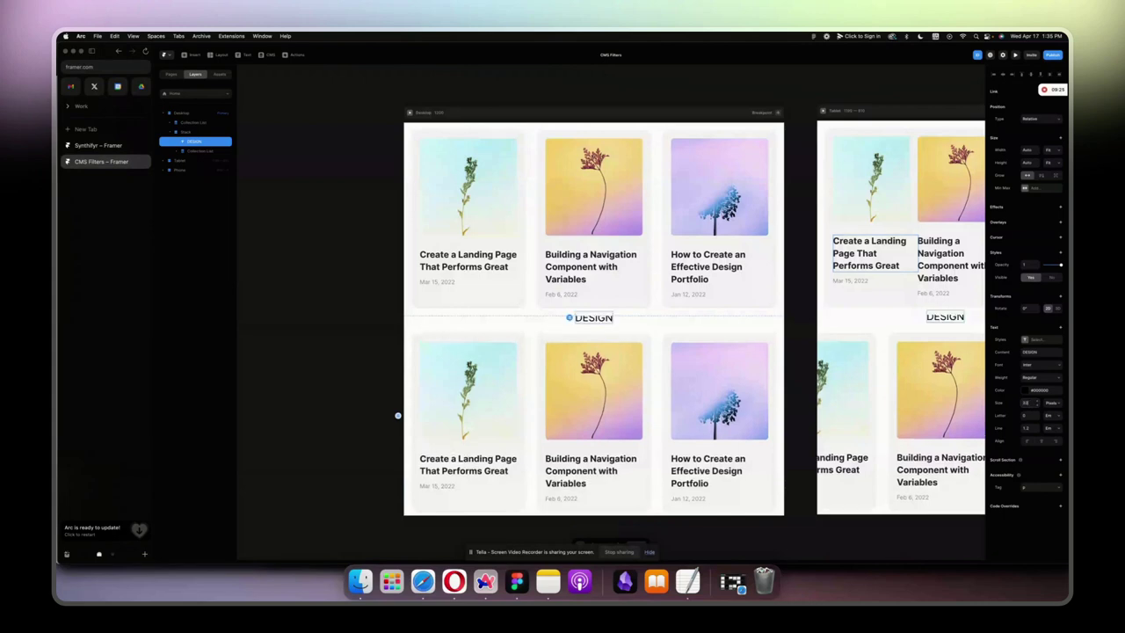
click(1040, 378)
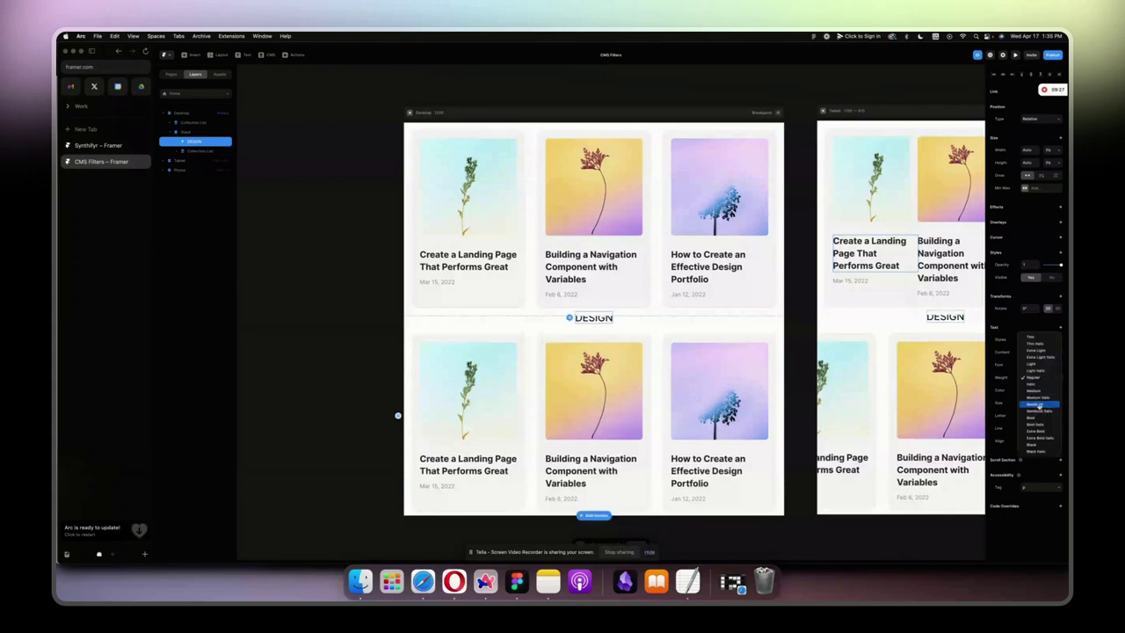
click(1041, 419)
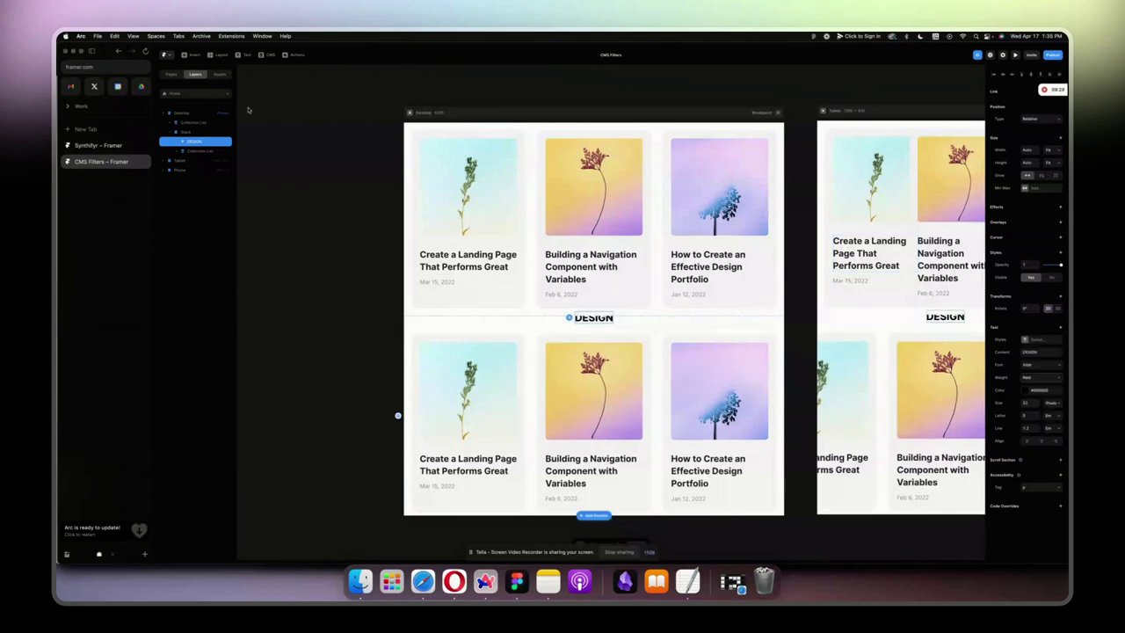
click(220, 132)
click(1057, 165)
click(1050, 182)
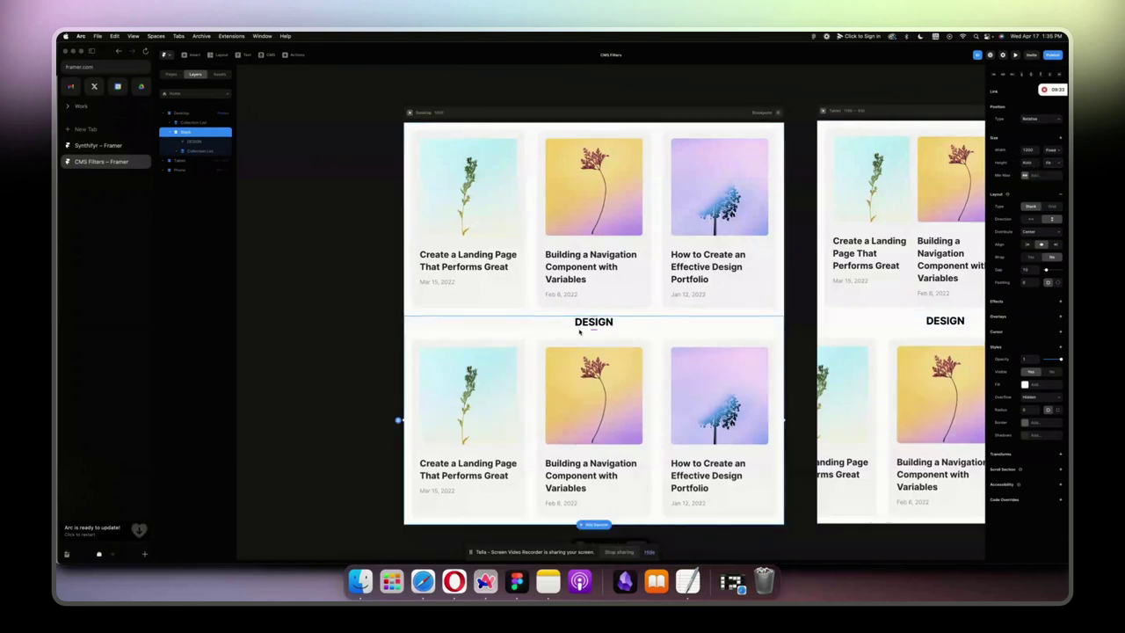
Step: Replace the second grid's Featured filter with a Tag equals Design filter
click(191, 151)
click(1027, 235)
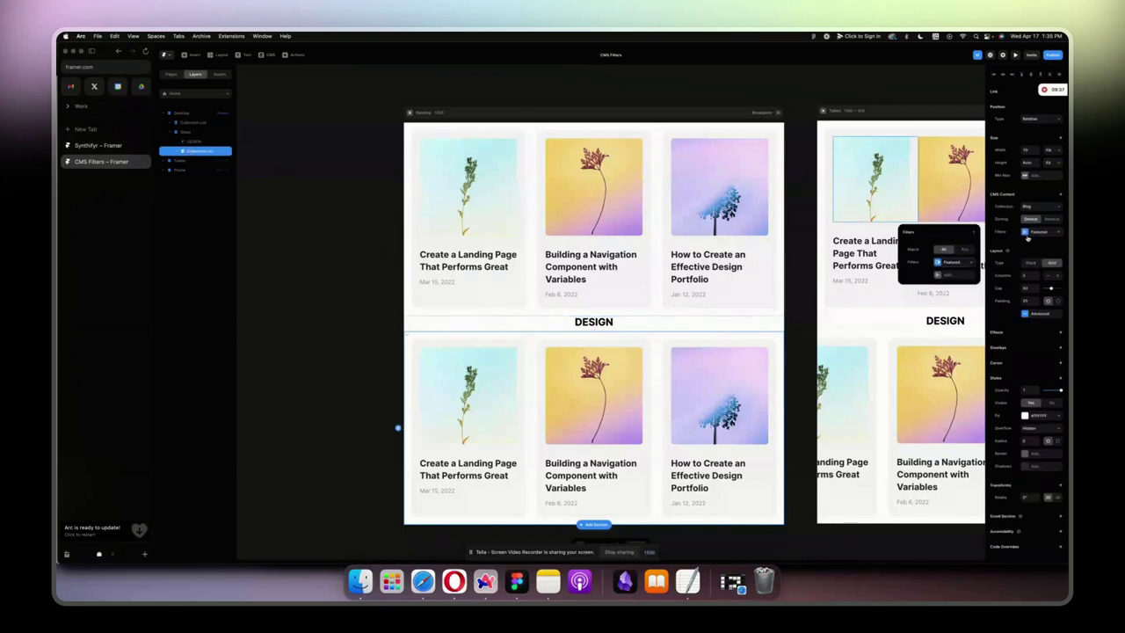
click(972, 263)
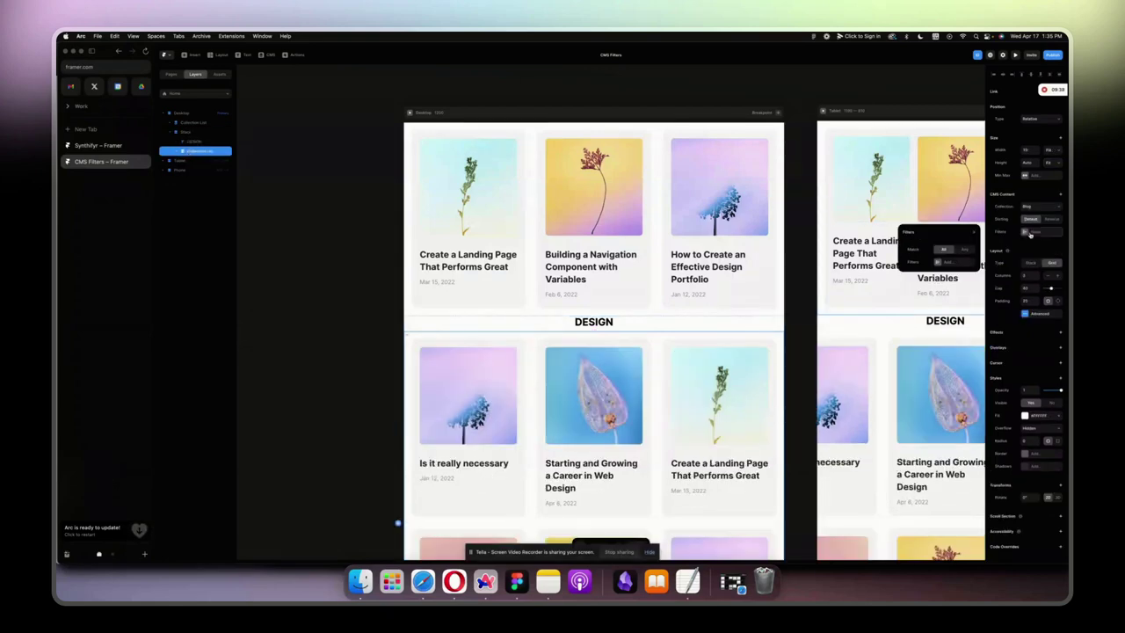
click(946, 259)
click(946, 247)
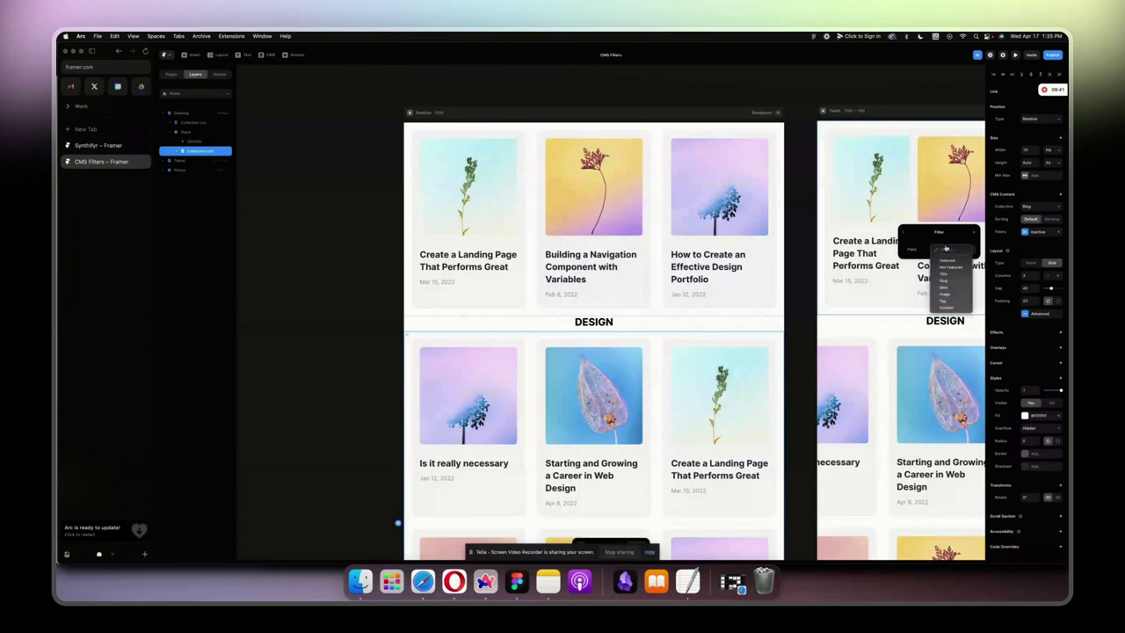
key(Escape)
click(948, 302)
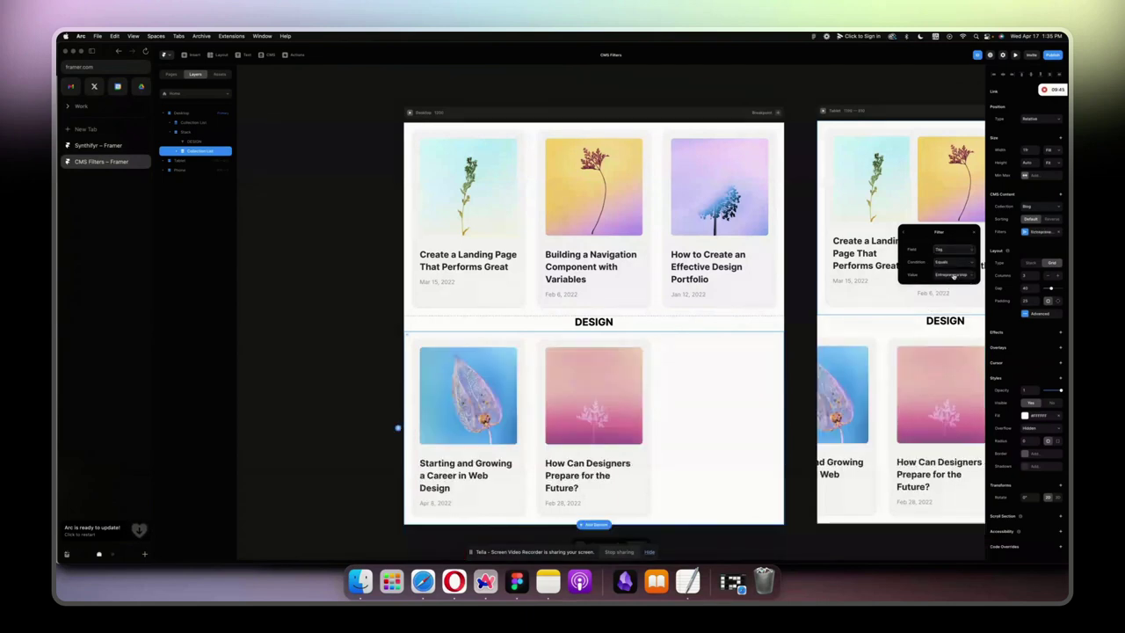
click(953, 276)
click(954, 296)
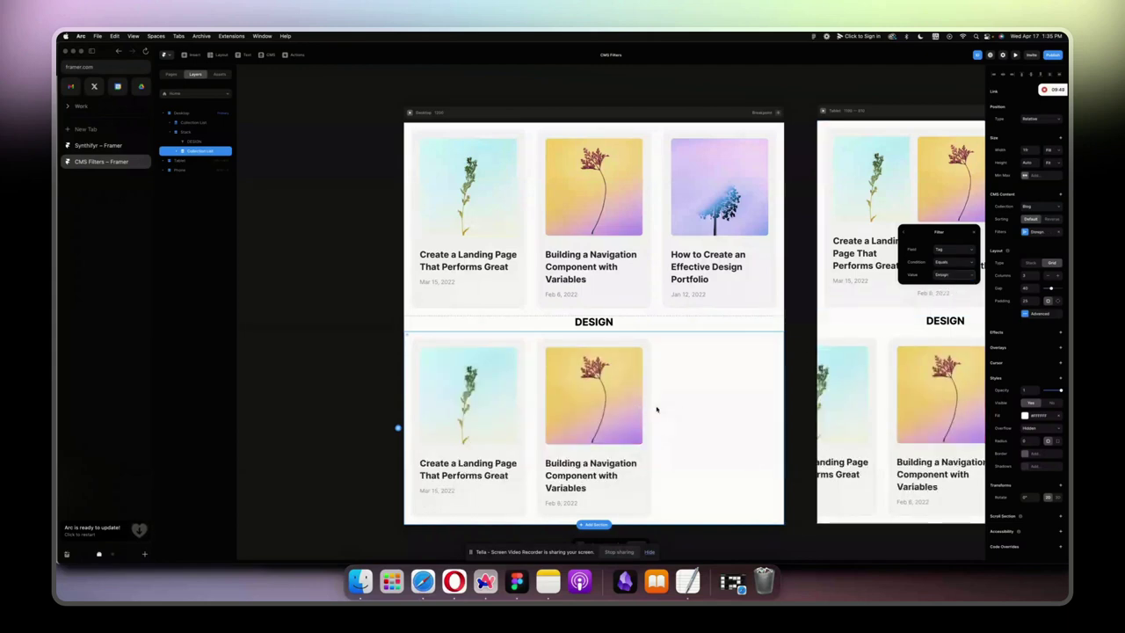
click(230, 367)
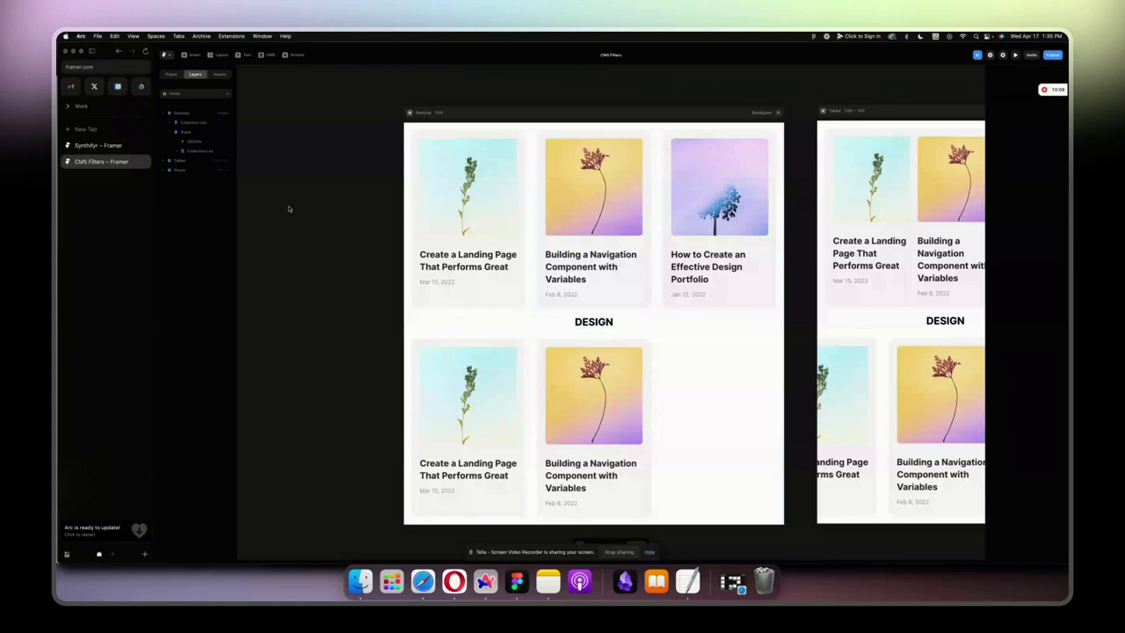
Step: Open the CMS view and the Blog collection's field settings
click(269, 56)
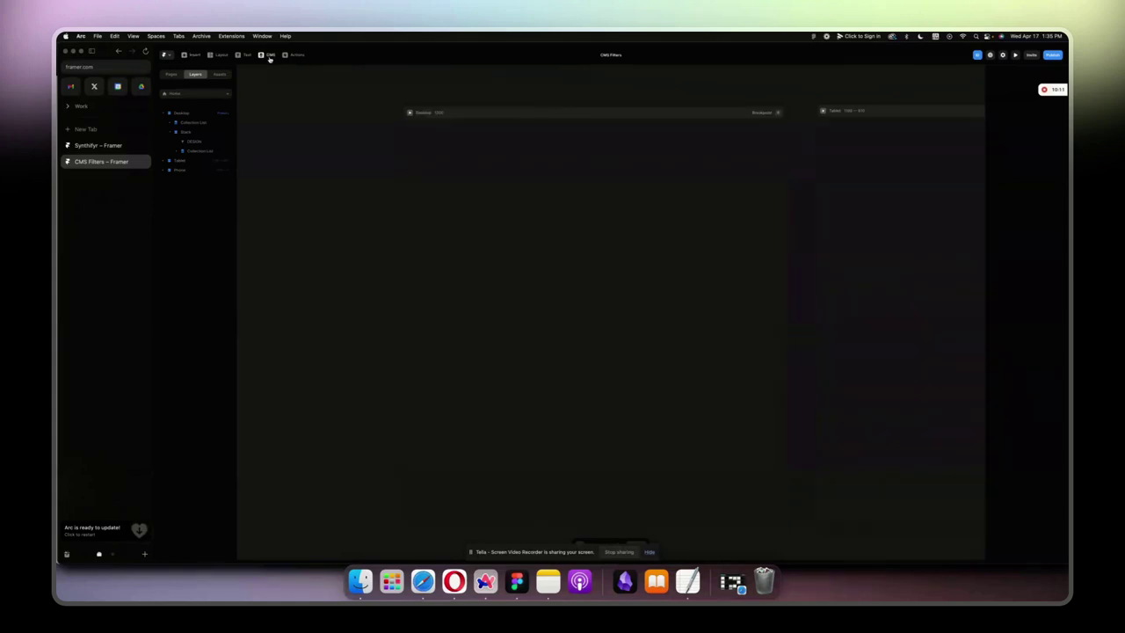
click(330, 55)
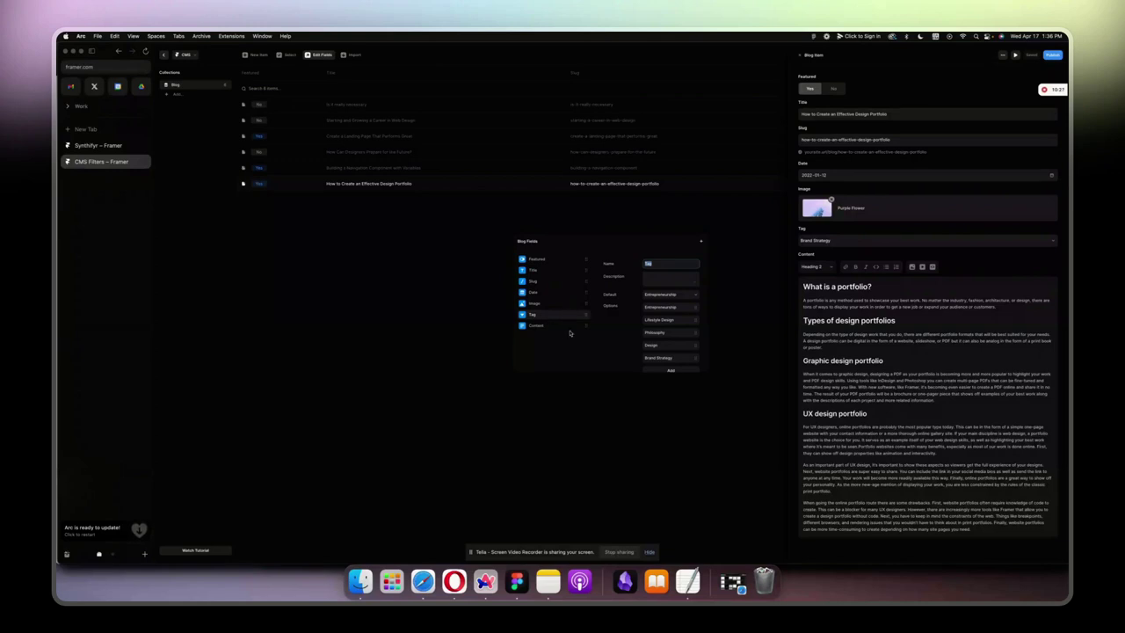
scroll(141, 221, right, 5)
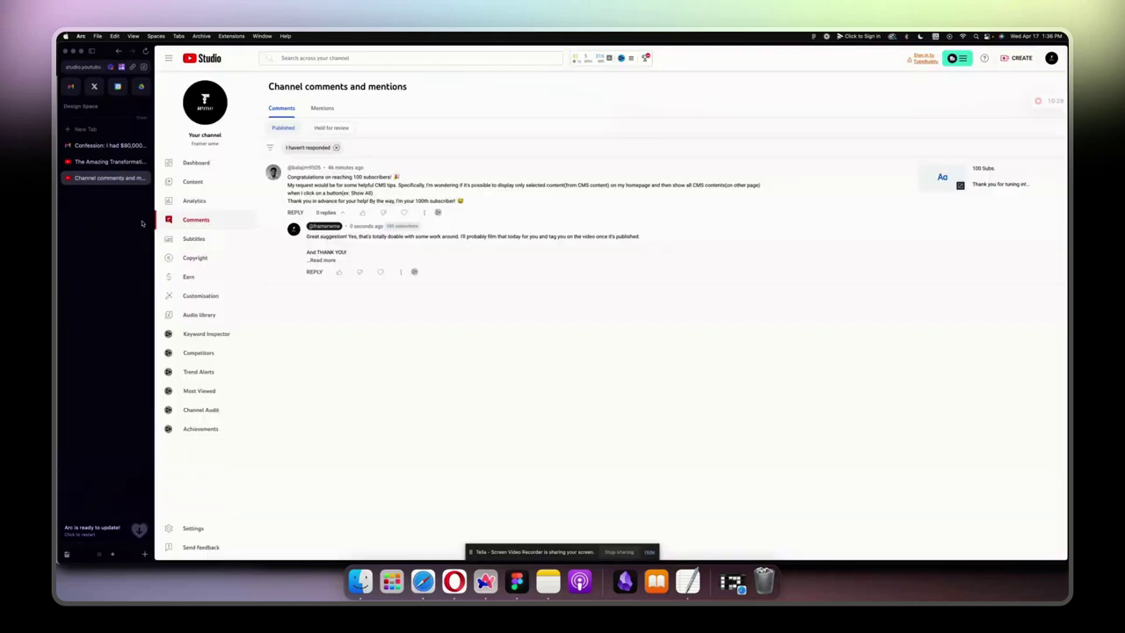